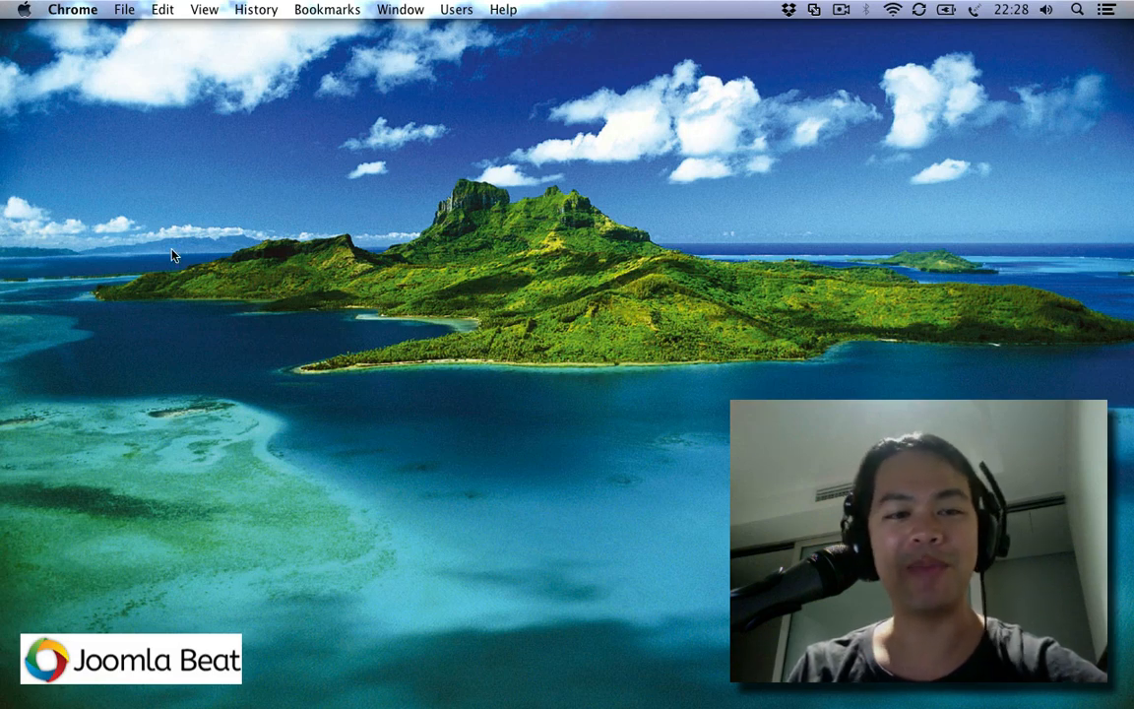
# Step: Open the list of Main Menu items in the site administration and compare it with the live home page's navigation bar
pyautogui.click(21, 147)
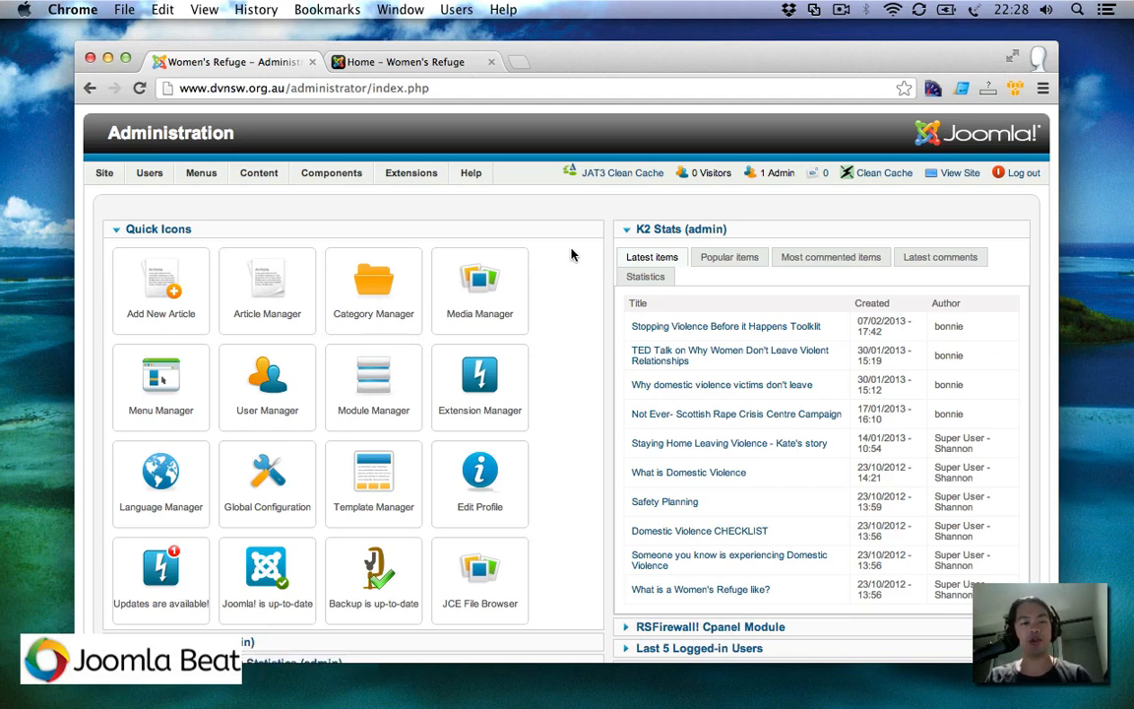
pyautogui.moveTo(331, 174)
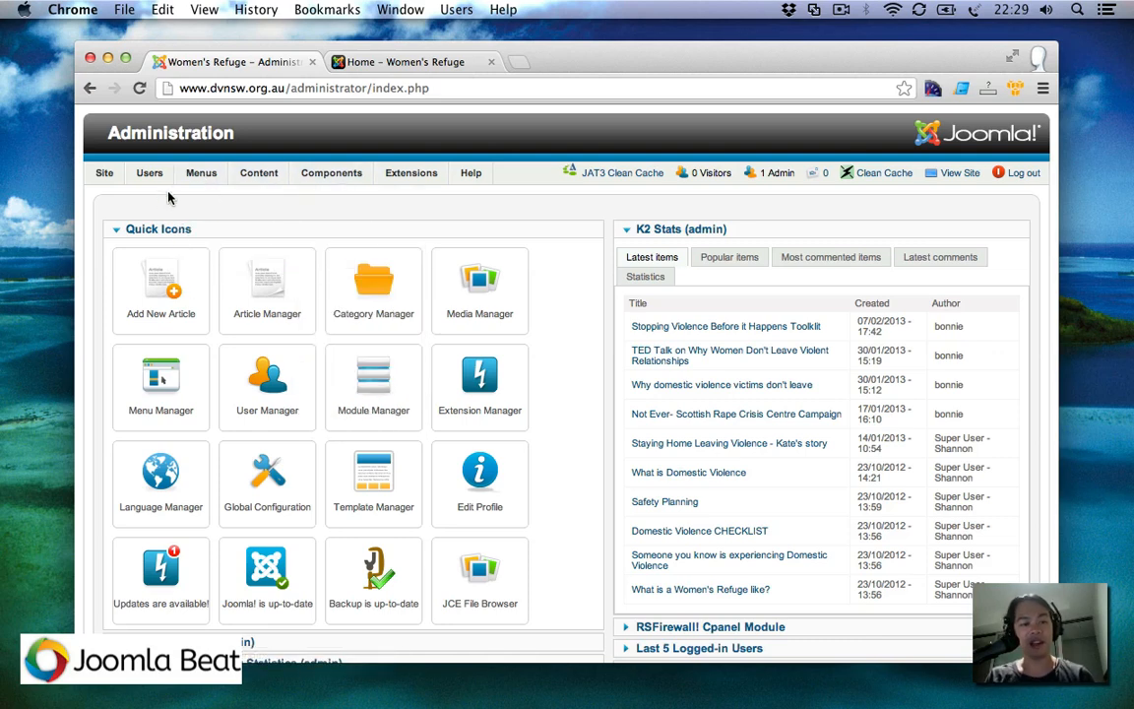
pyautogui.click(374, 58)
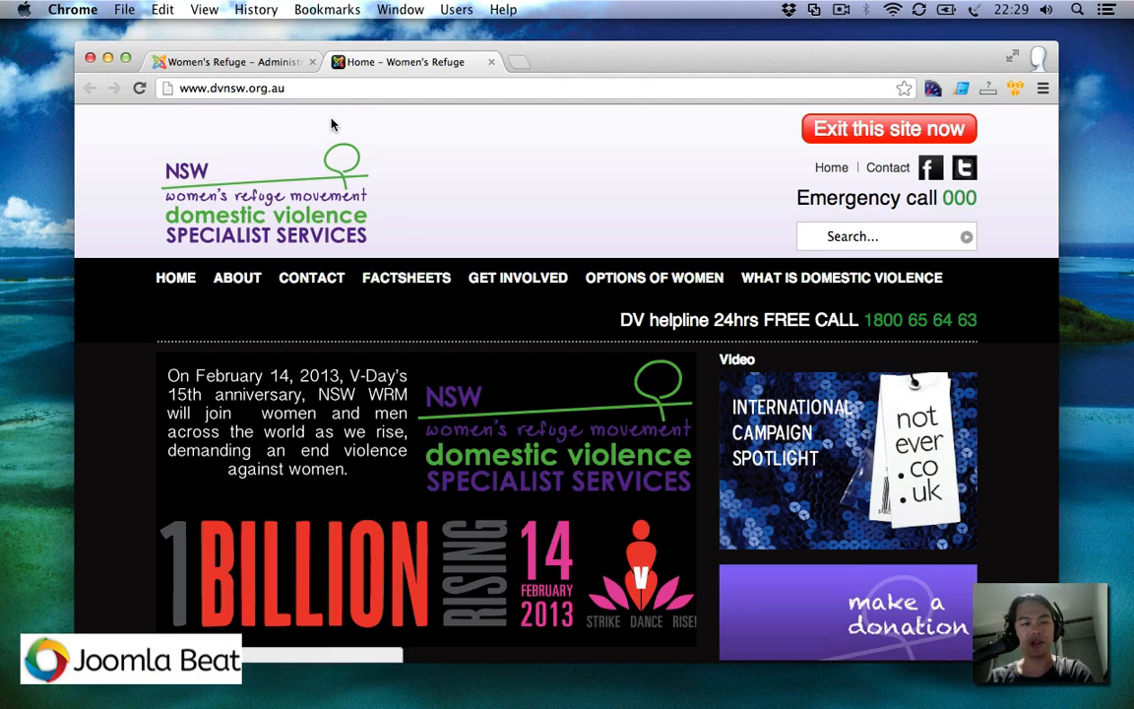
pyautogui.click(270, 67)
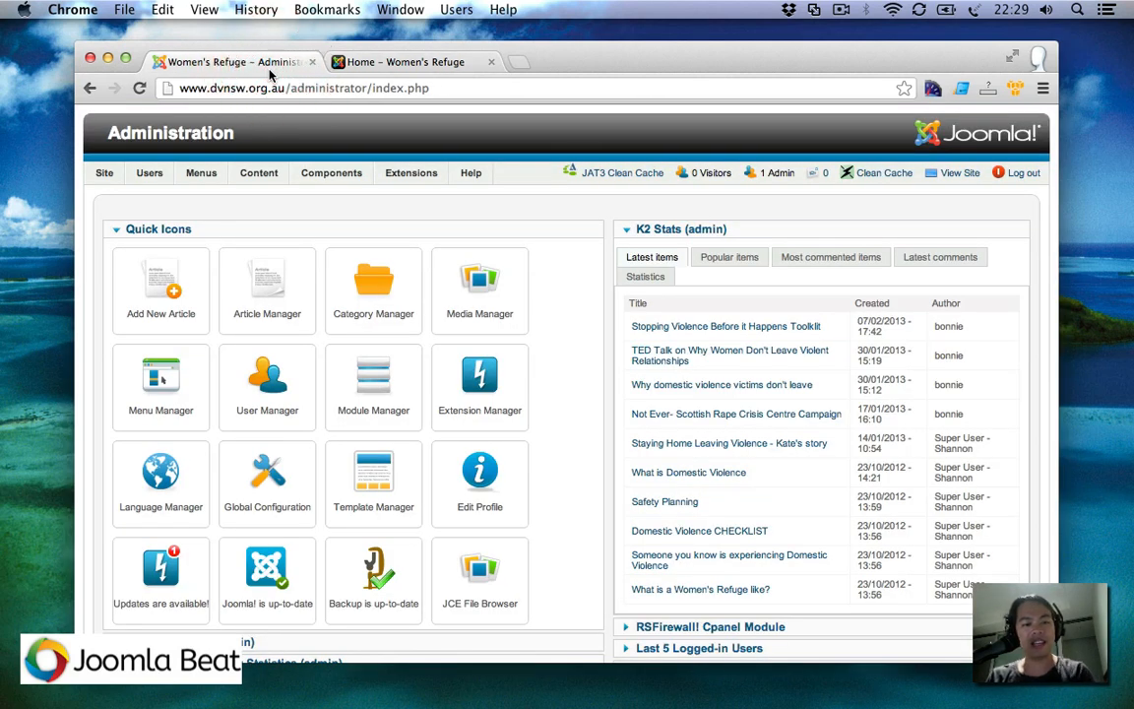
pyautogui.moveTo(203, 174)
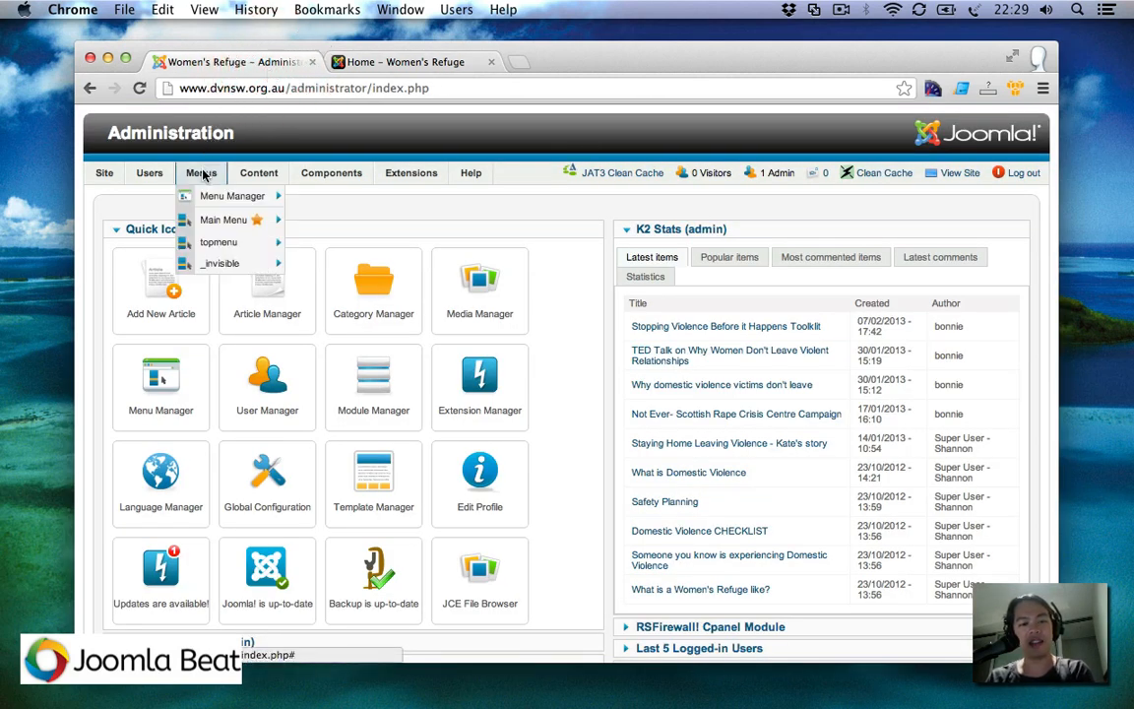
pyautogui.moveTo(205, 218)
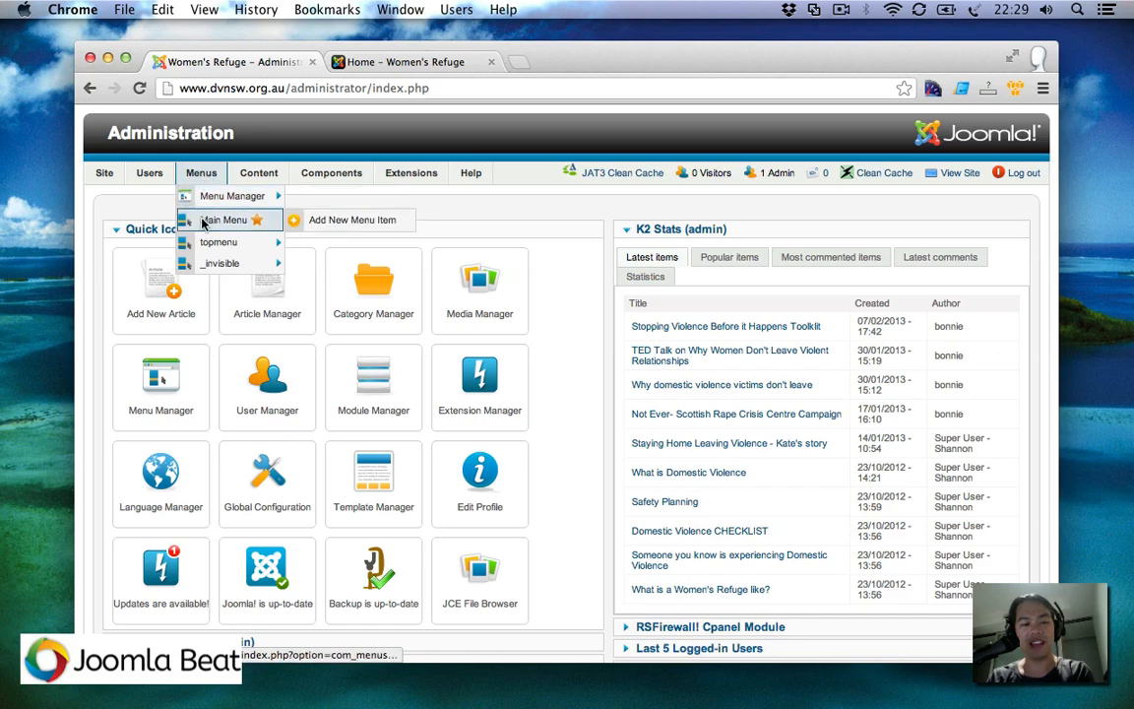
pyautogui.click(207, 226)
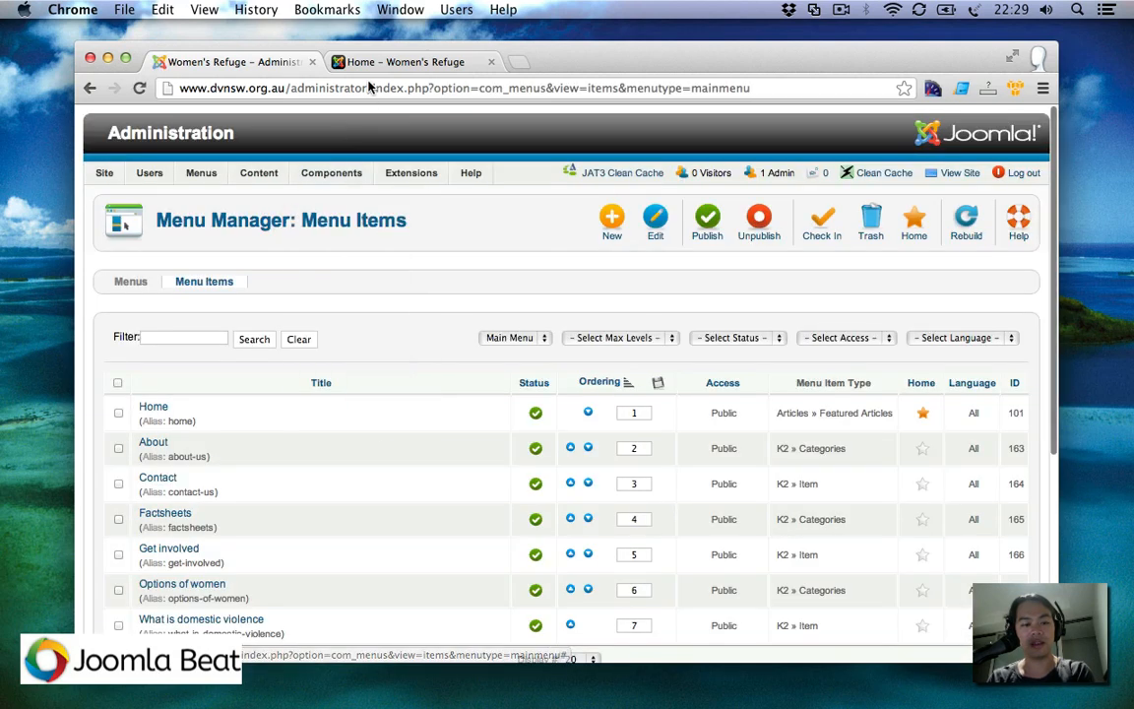
pyautogui.scroll(-5, 278, 227)
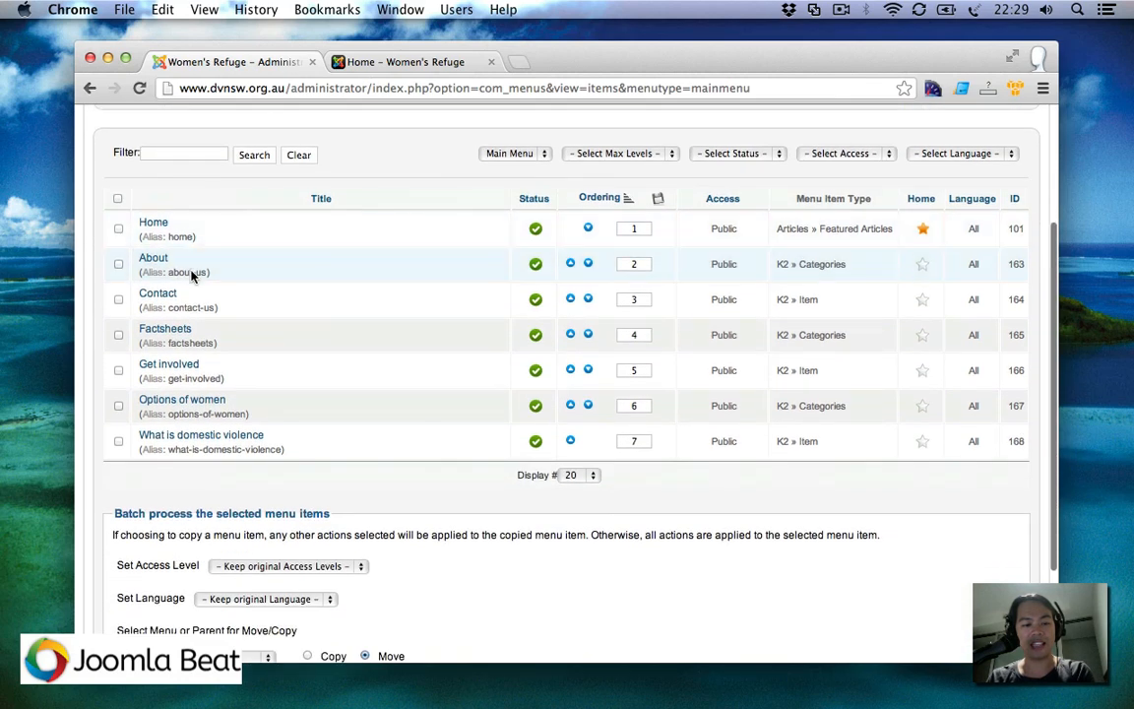
pyautogui.click(392, 59)
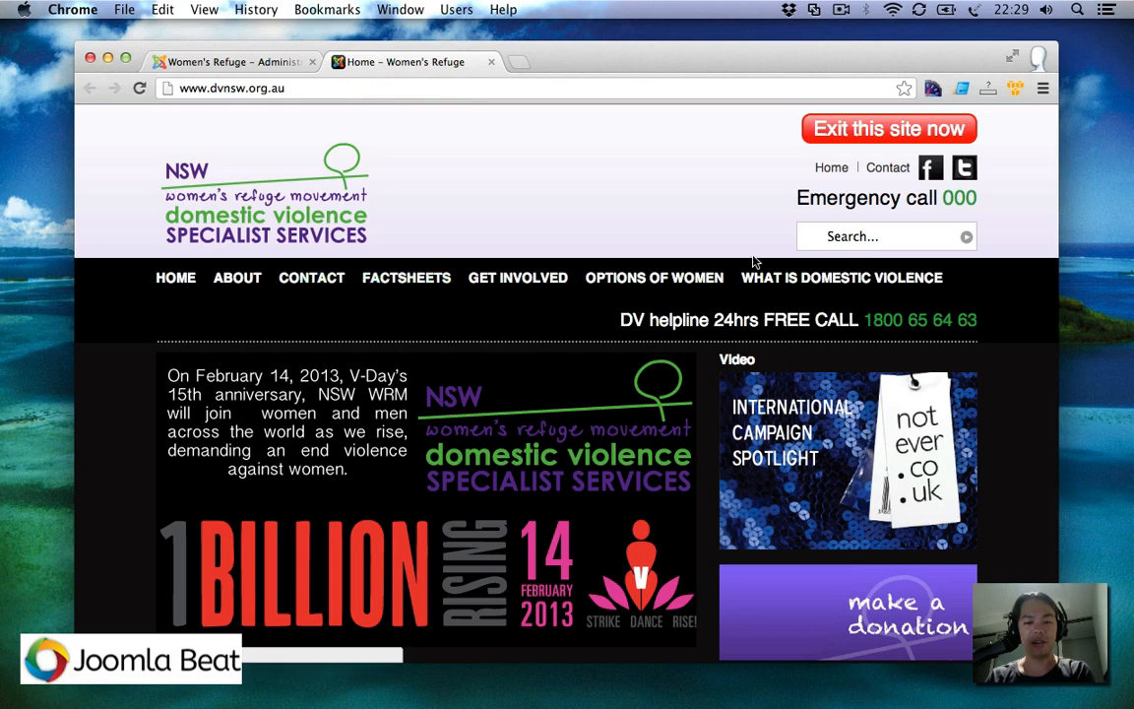
pyautogui.click(254, 65)
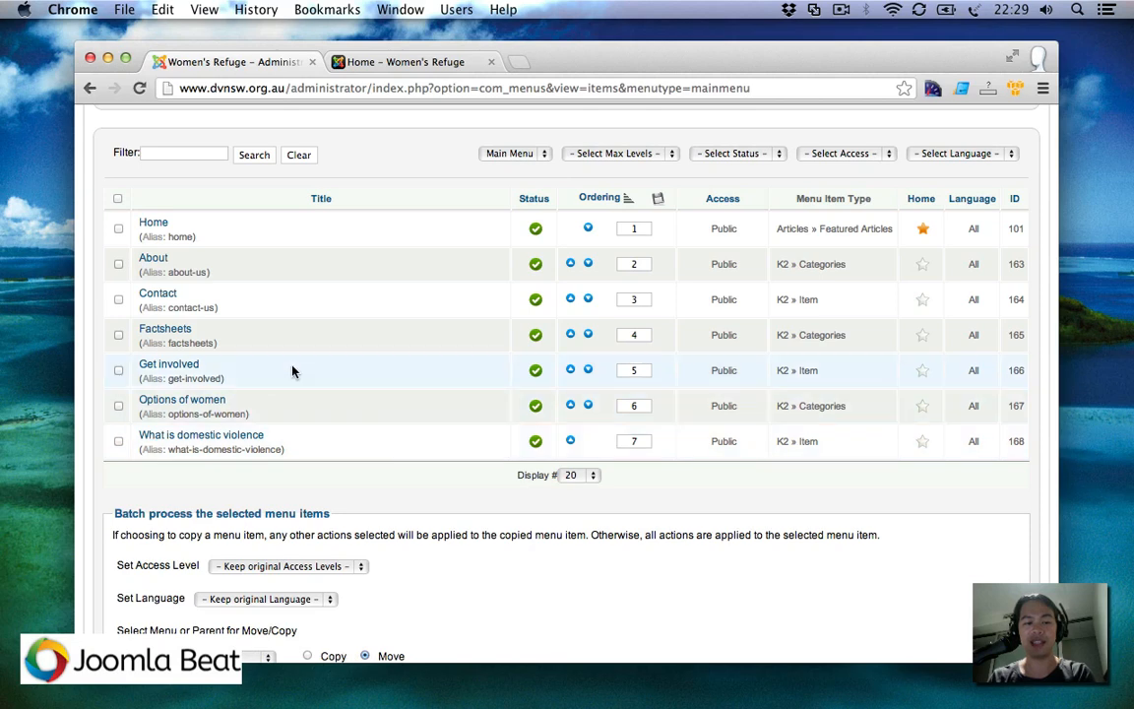
# Step: Move the Contact menu item down two places, one at a time, so it sits below Get involved
pyautogui.click(571, 299)
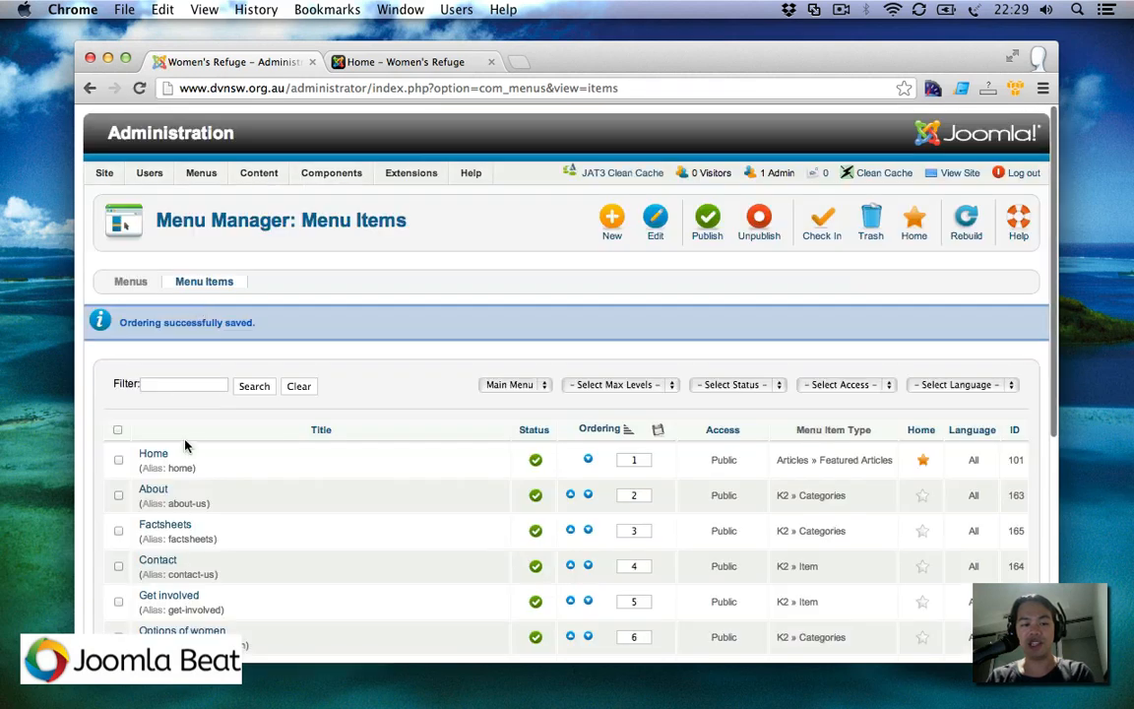
pyautogui.scroll(-5, 197, 414)
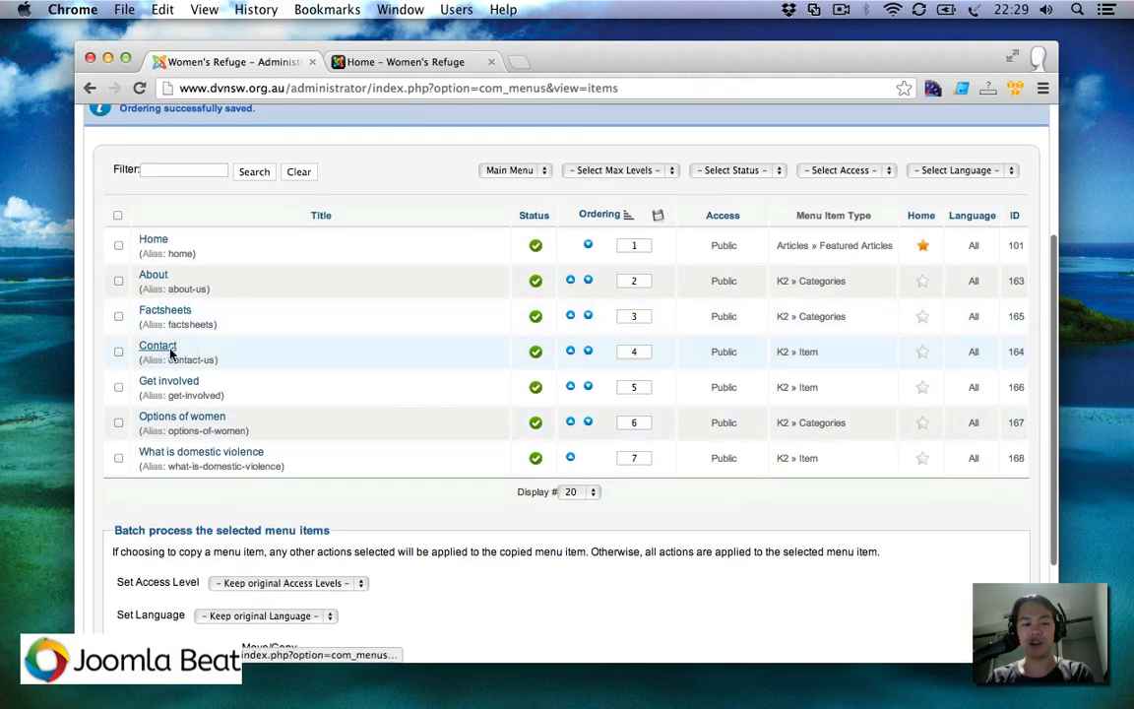
pyautogui.click(588, 351)
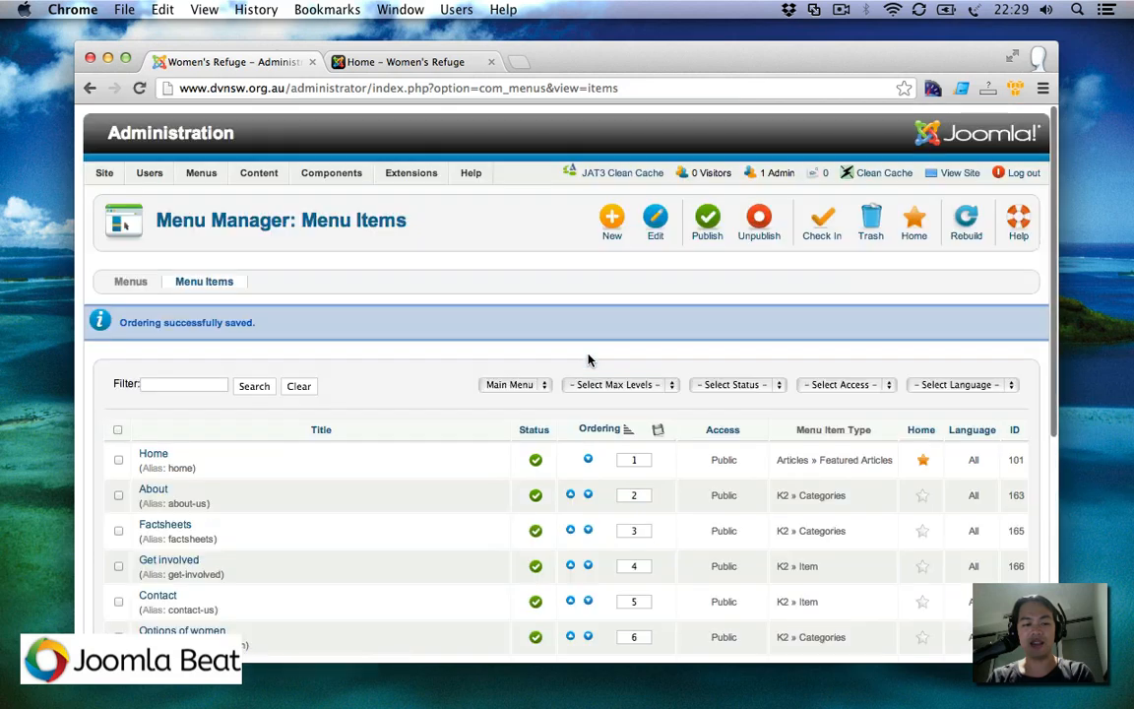
pyautogui.scroll(-3, 587, 360)
pyautogui.scroll(-1, 587, 360)
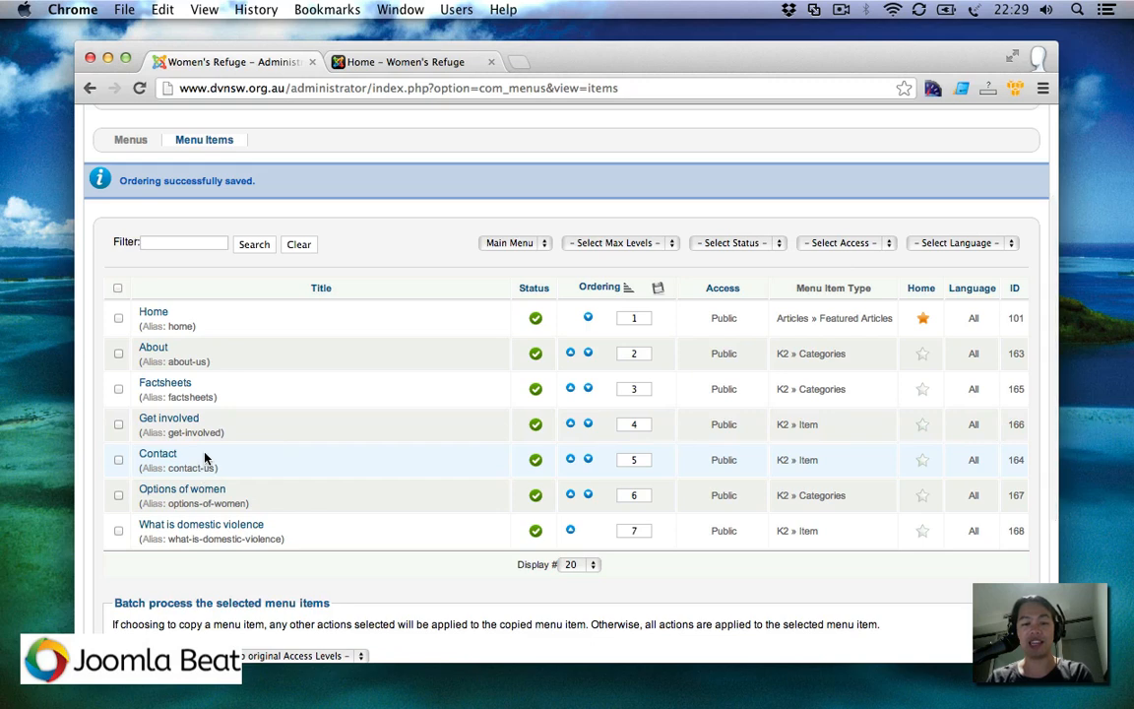
# Step: Set the Contact menu item's order number to 8 and save the ordering to place it last in the Main Menu
pyautogui.scroll(-5, 202, 341)
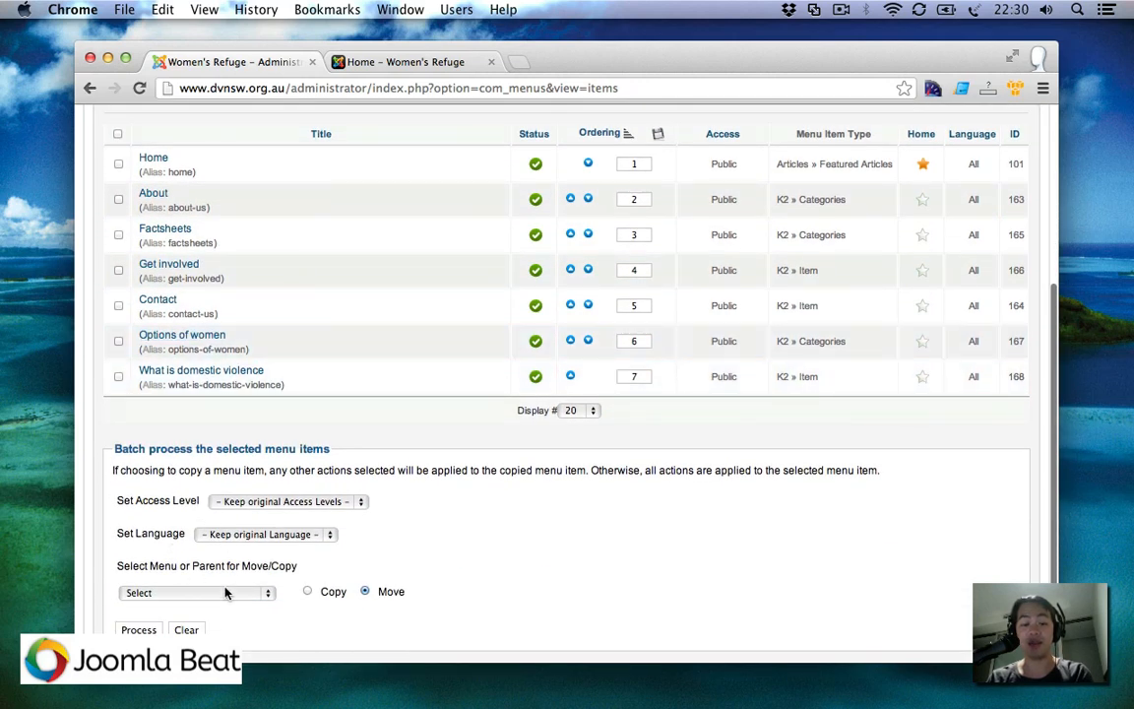
pyautogui.scroll(5, 208, 616)
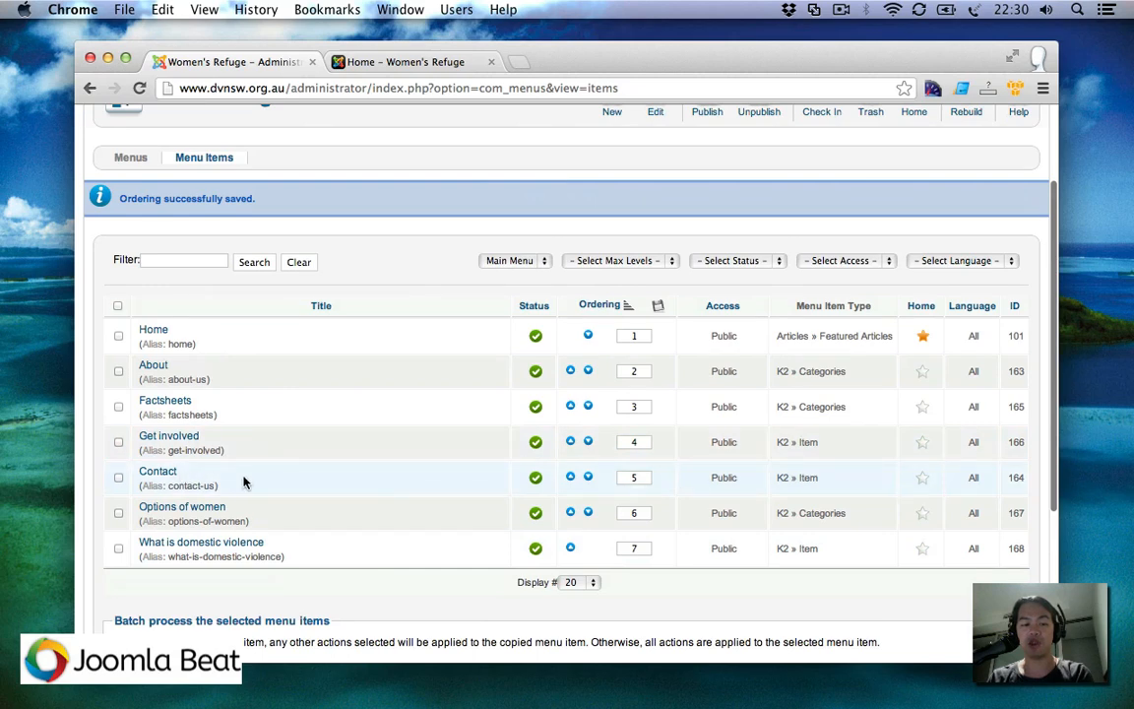
pyautogui.click(634, 482)
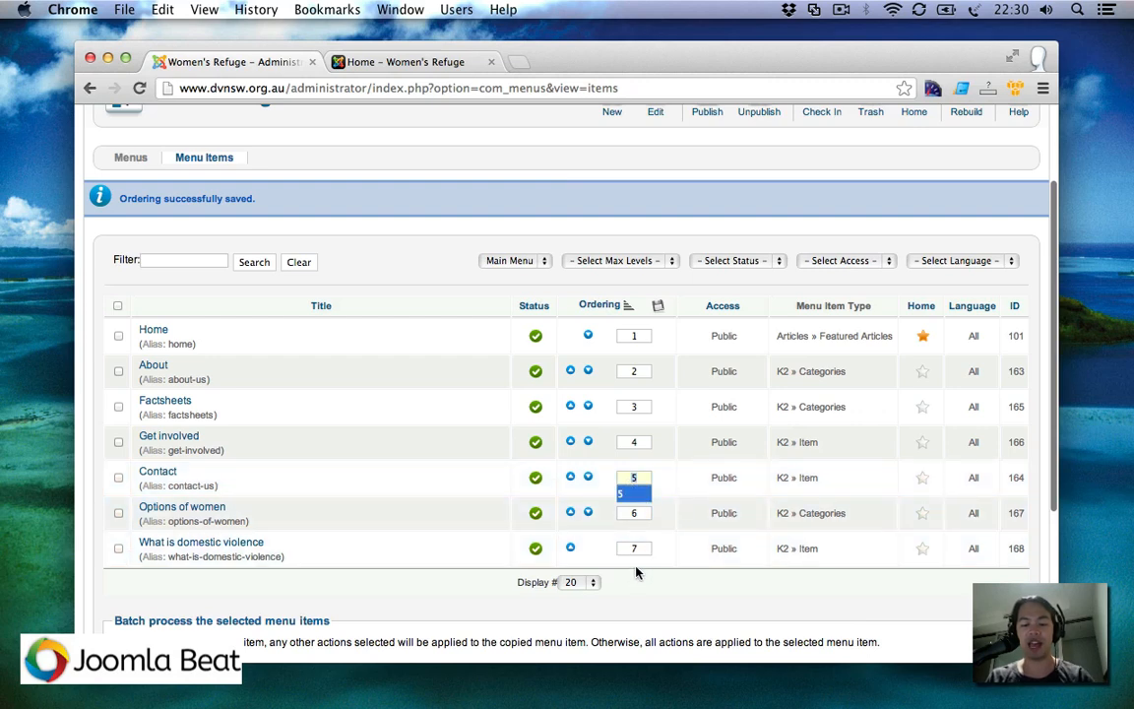
pyautogui.press('BackSpace')
pyautogui.write('8')
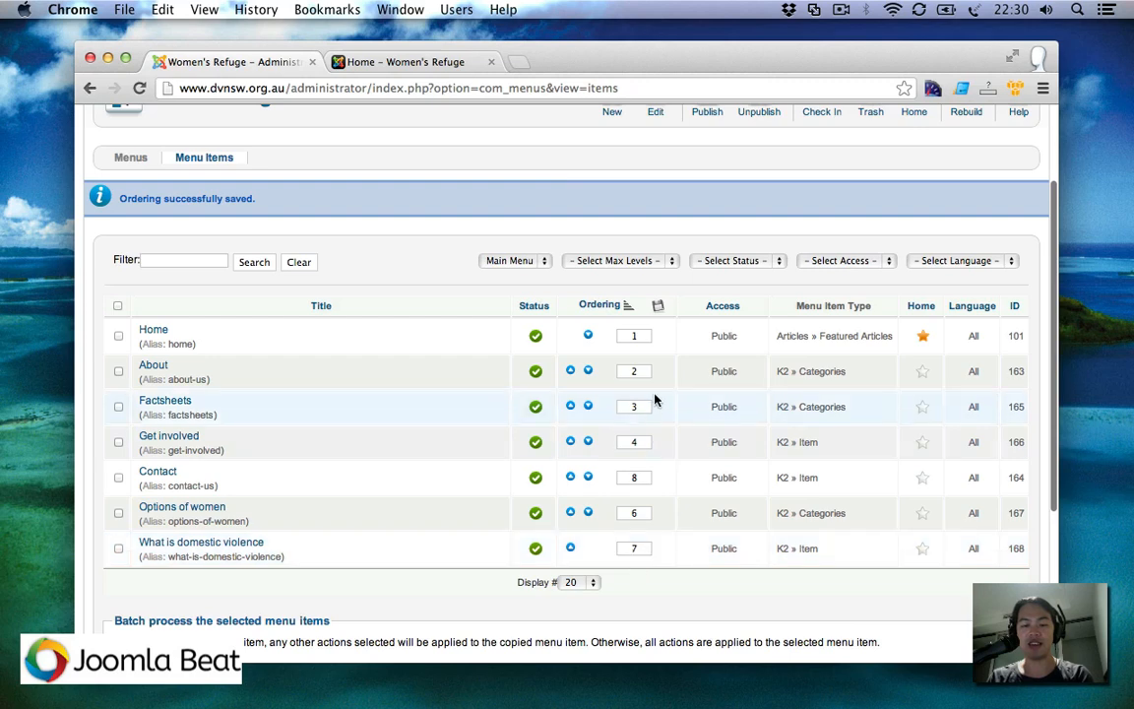
pyautogui.click(657, 306)
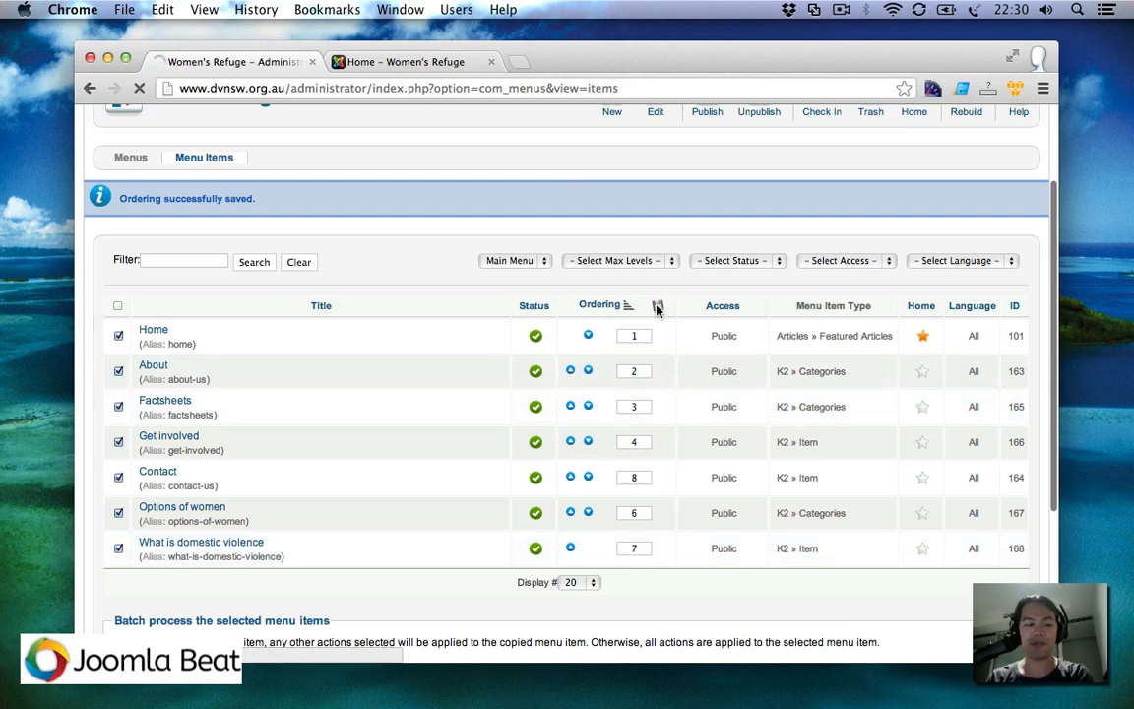
pyautogui.scroll(-5, 379, 310)
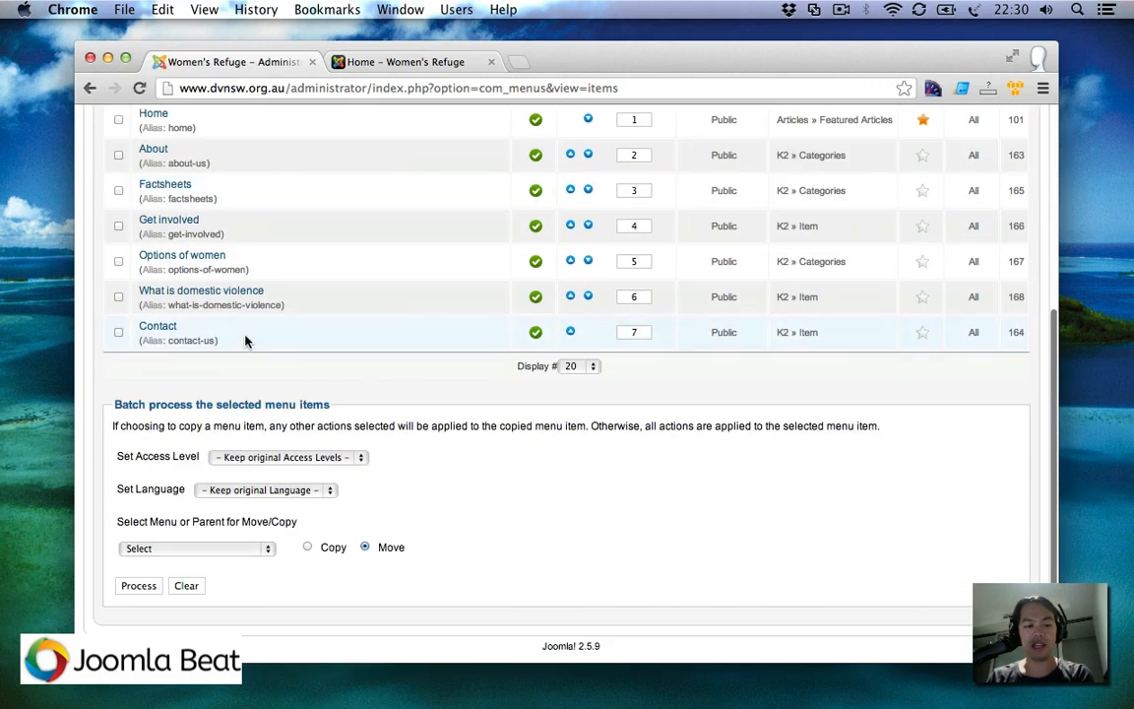
pyautogui.scroll(2, 246, 341)
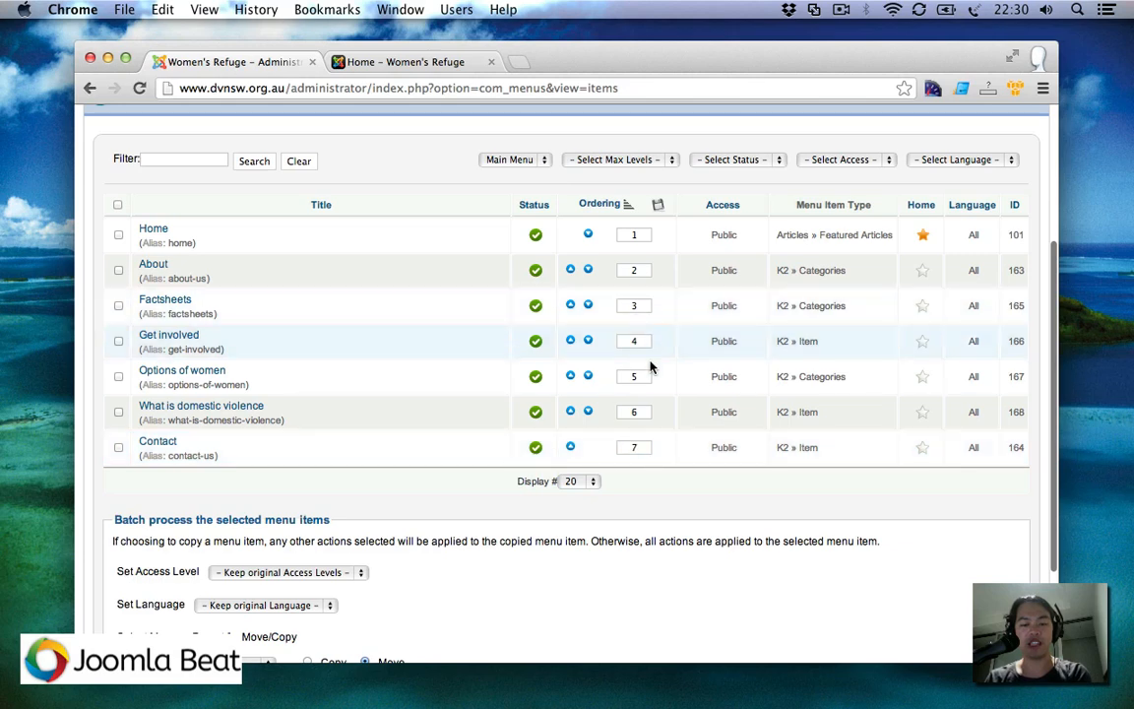
# Step: Reload the live website's home page and check the order of the navigation menu
pyautogui.click(396, 63)
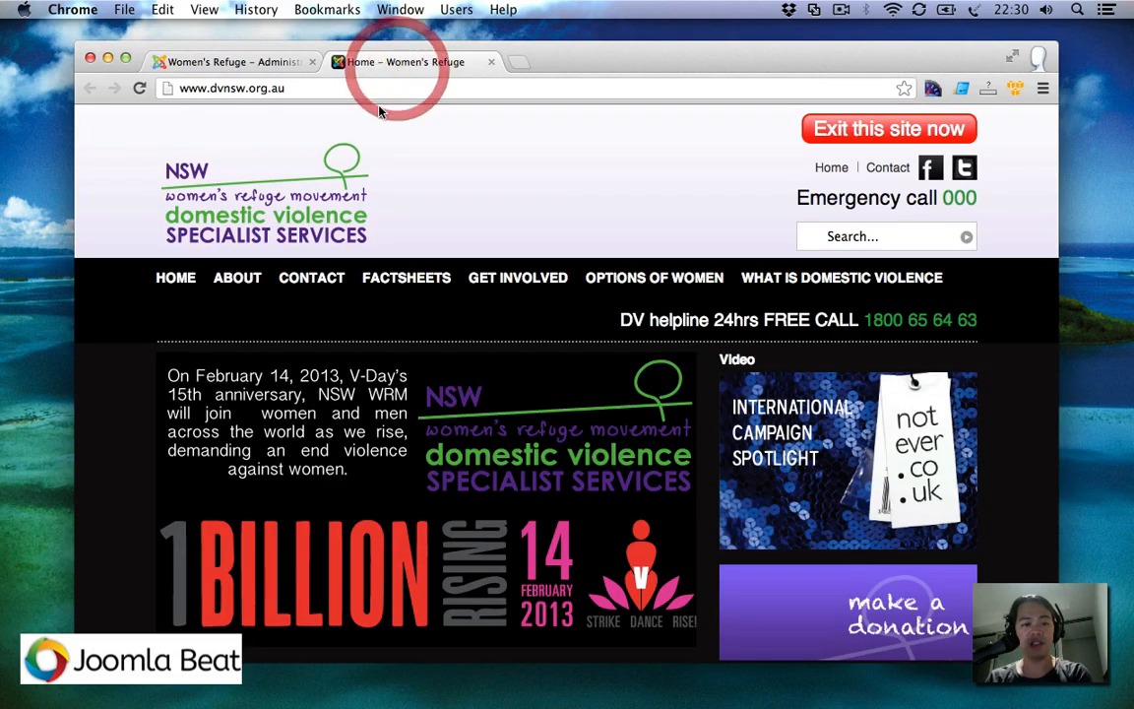
pyautogui.click(140, 89)
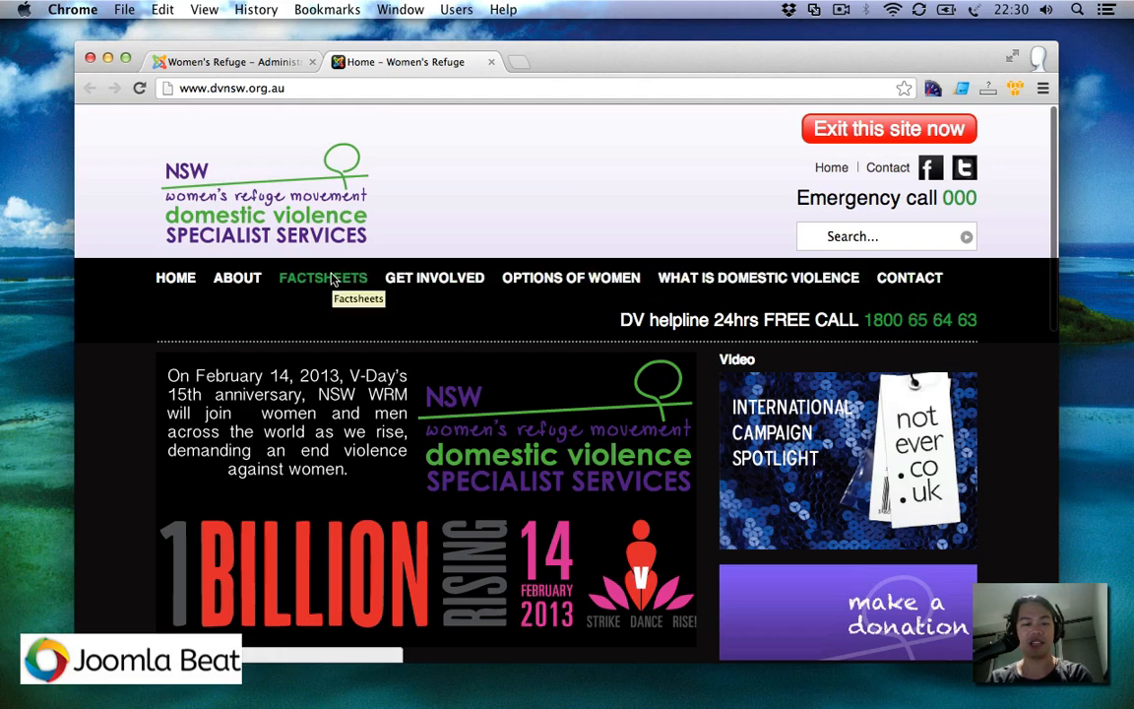
pyautogui.scroll(-5, 331, 281)
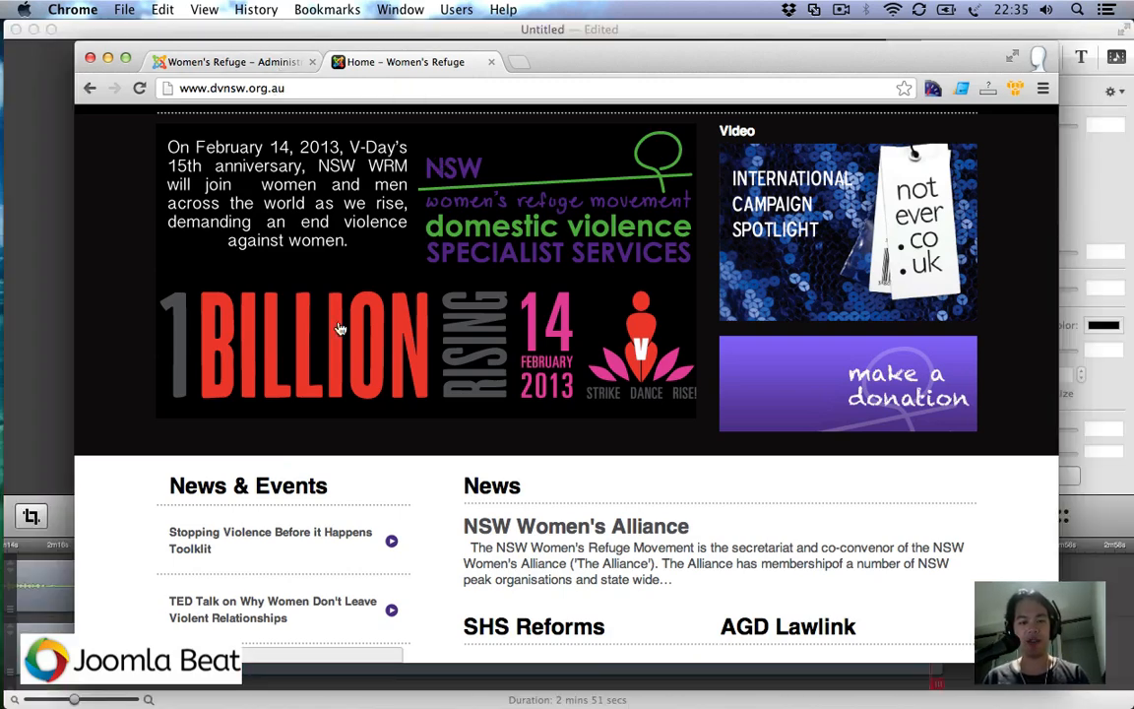
pyautogui.scroll(4, 305, 276)
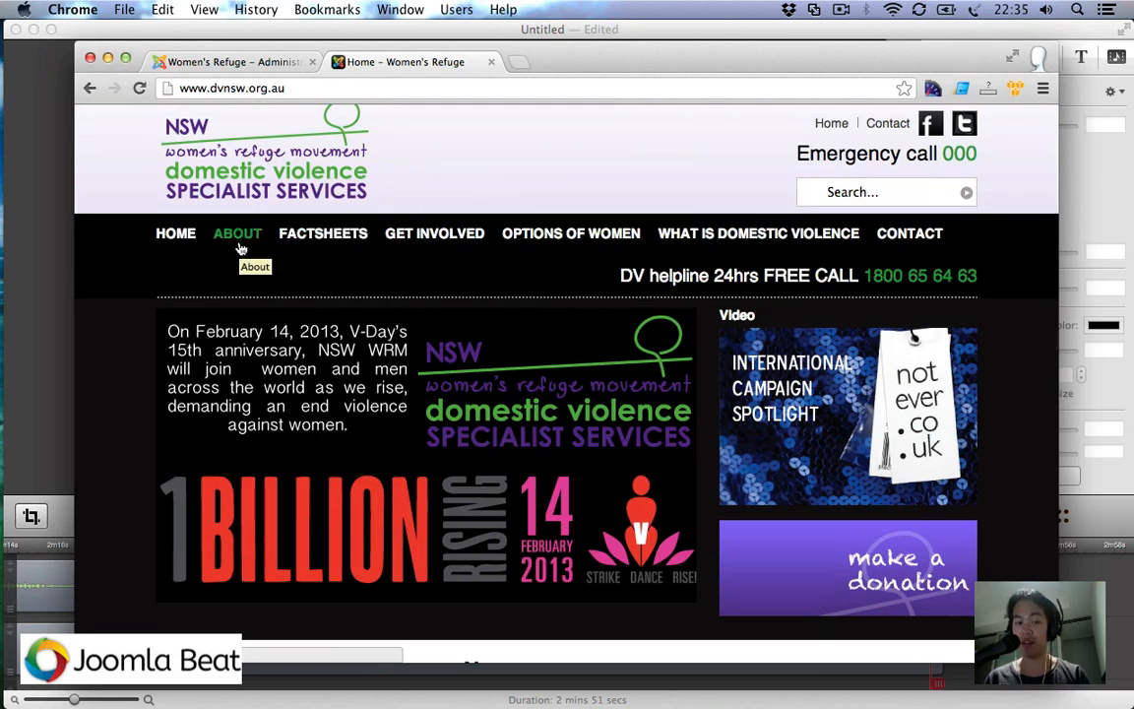
# Step: Return to the administration, open the K2 items list and filter it by the About us category to review its articles
pyautogui.click(224, 59)
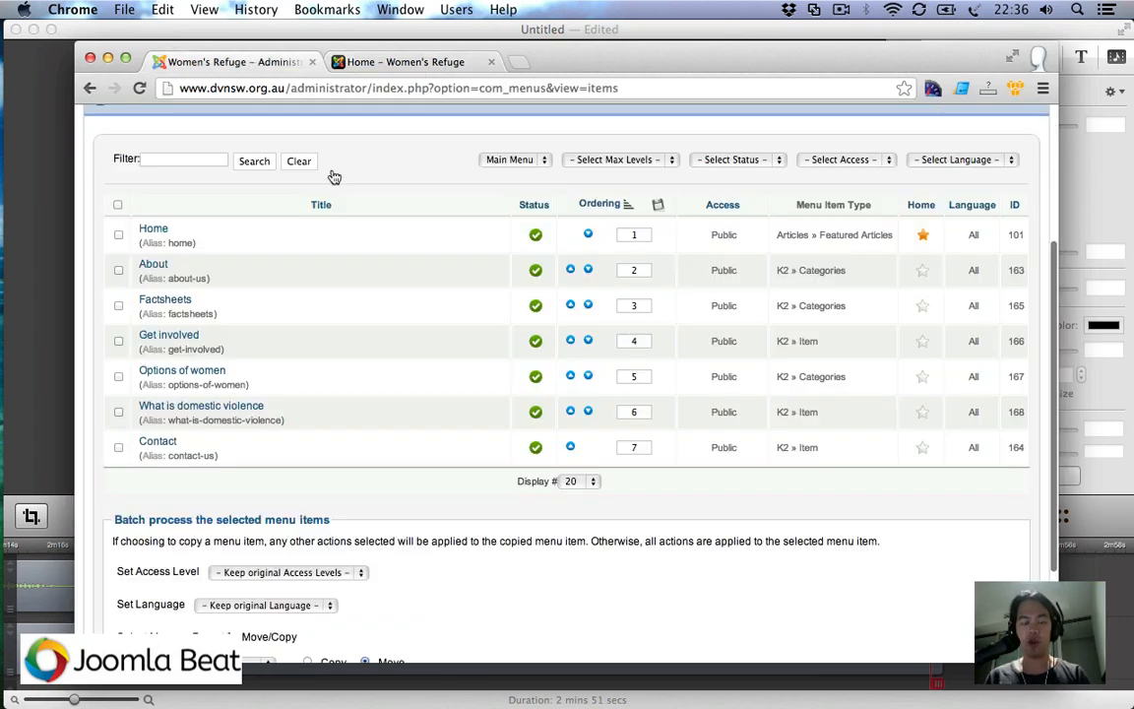
pyautogui.scroll(5, 274, 294)
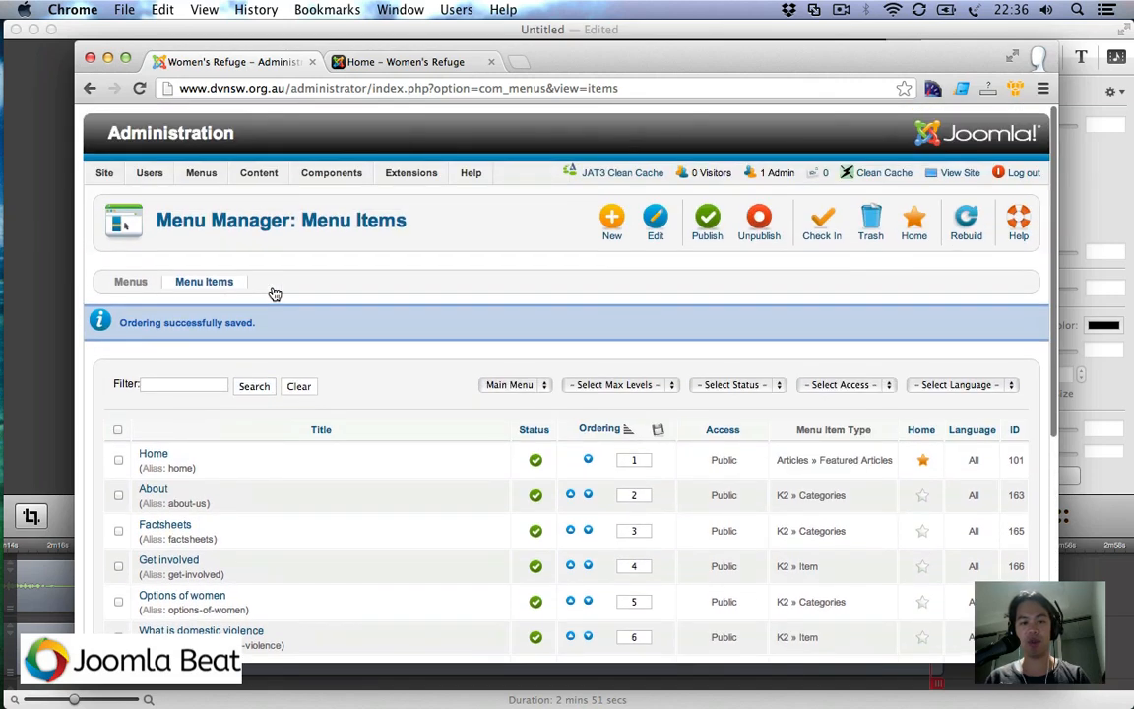
pyautogui.moveTo(318, 180)
pyautogui.moveTo(347, 299)
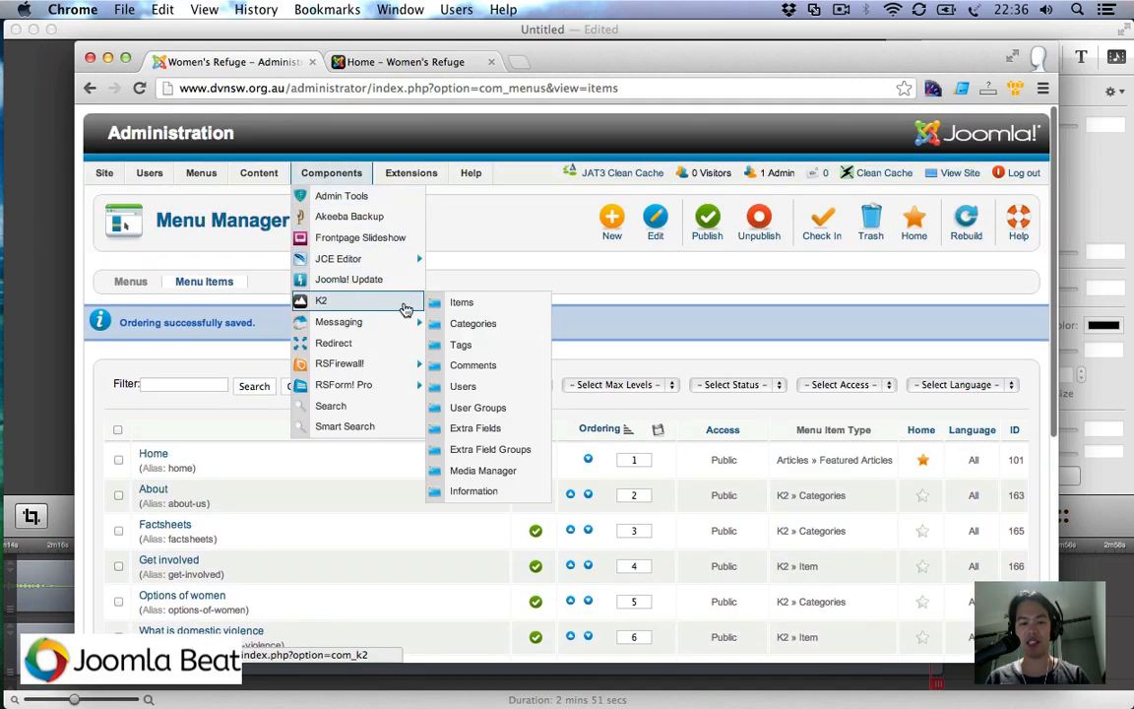
pyautogui.click(453, 303)
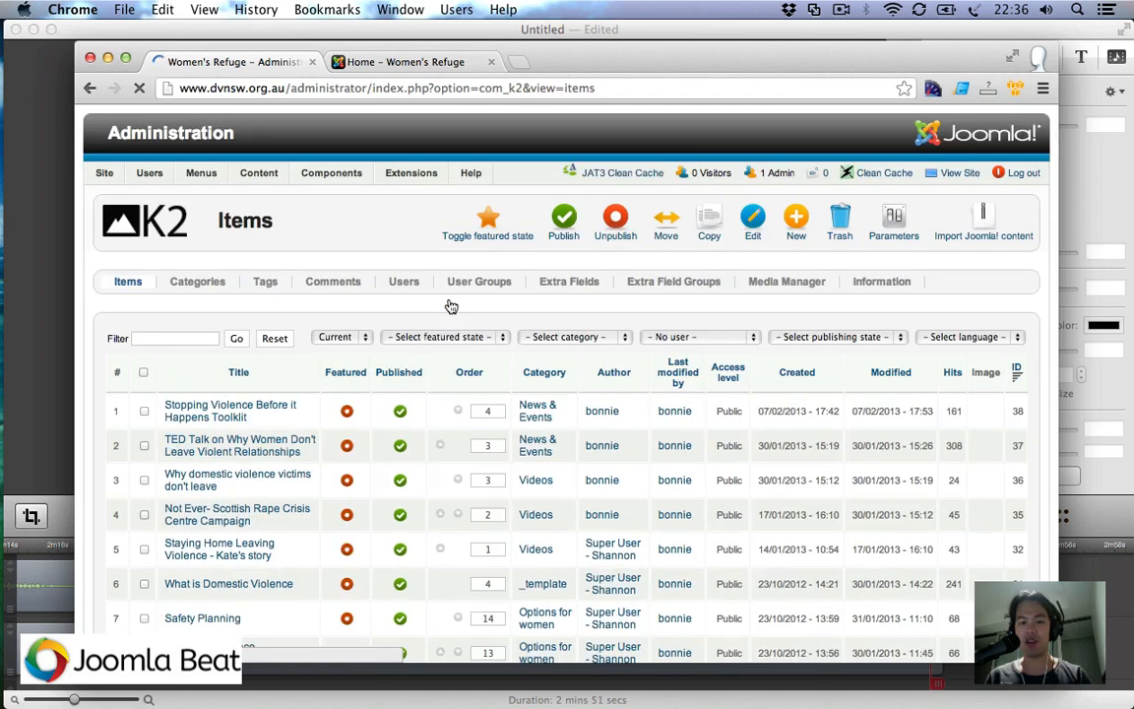
pyautogui.click(565, 336)
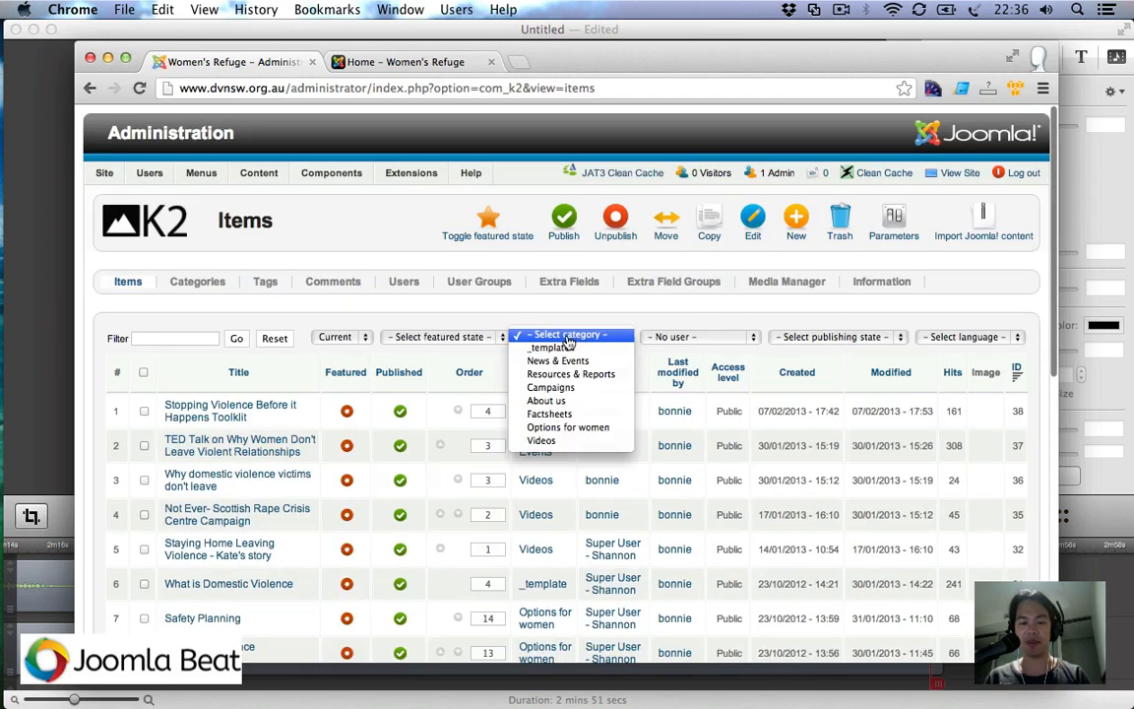
pyautogui.click(575, 403)
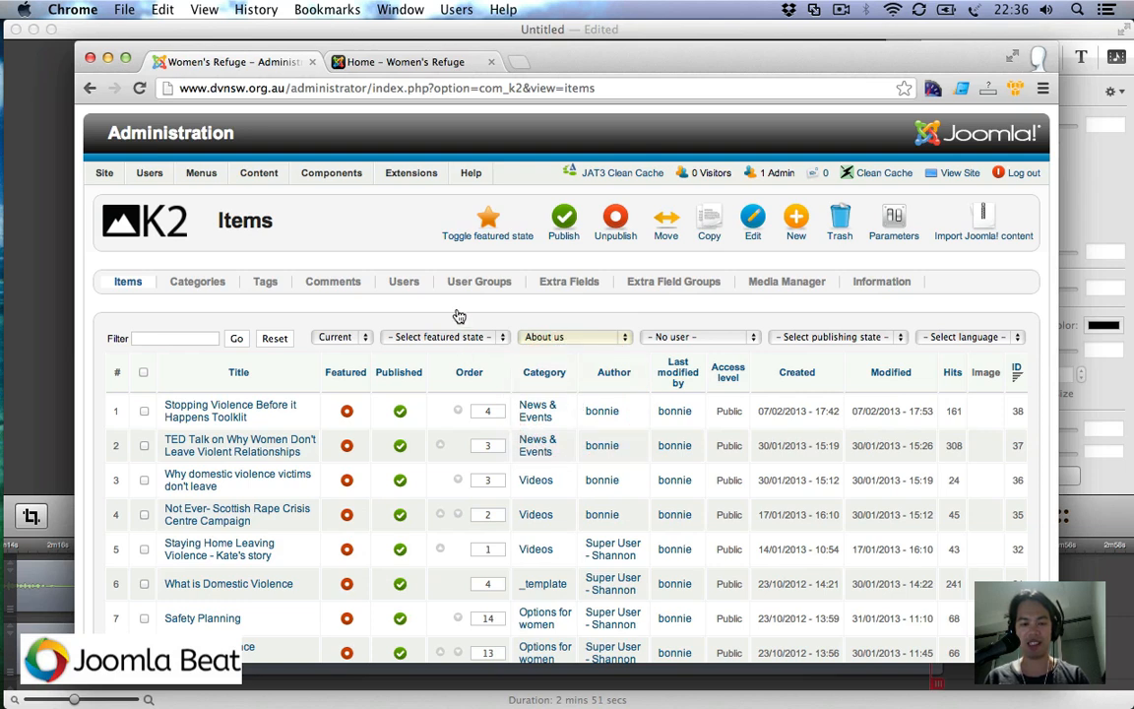
pyautogui.scroll(-1, 459, 316)
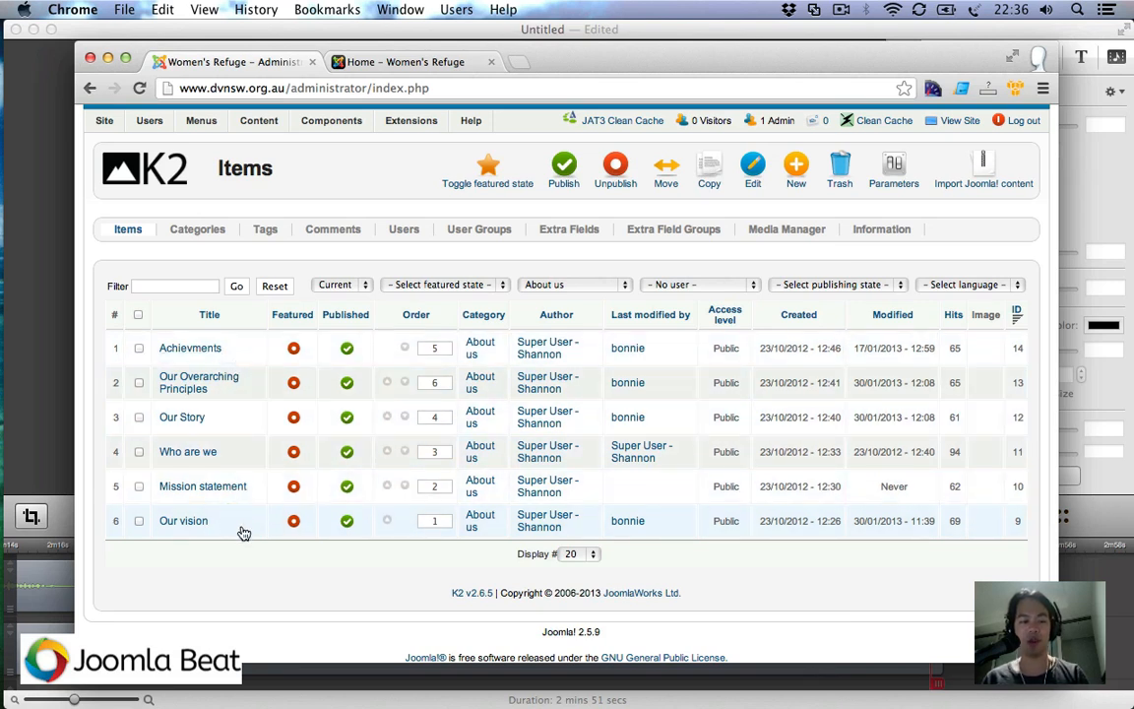
pyautogui.scroll(1, 244, 533)
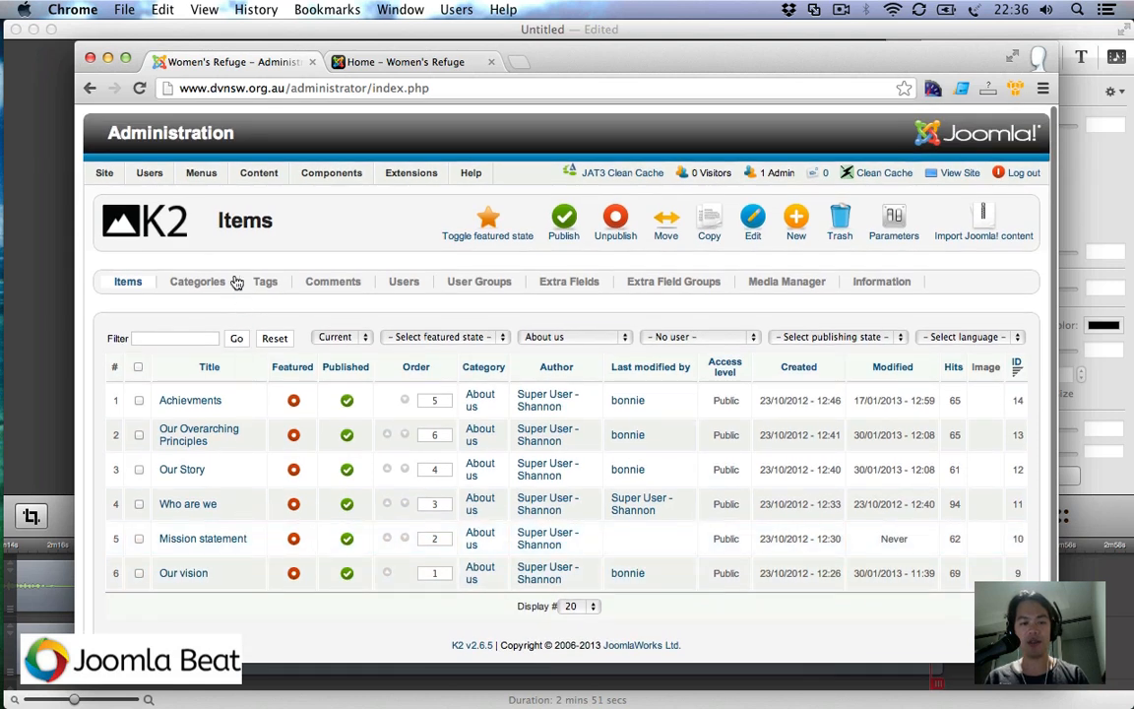
# Step: Create a new menu item in the Main Menu and set its menu item type to the K2 Item type
pyautogui.moveTo(202, 174)
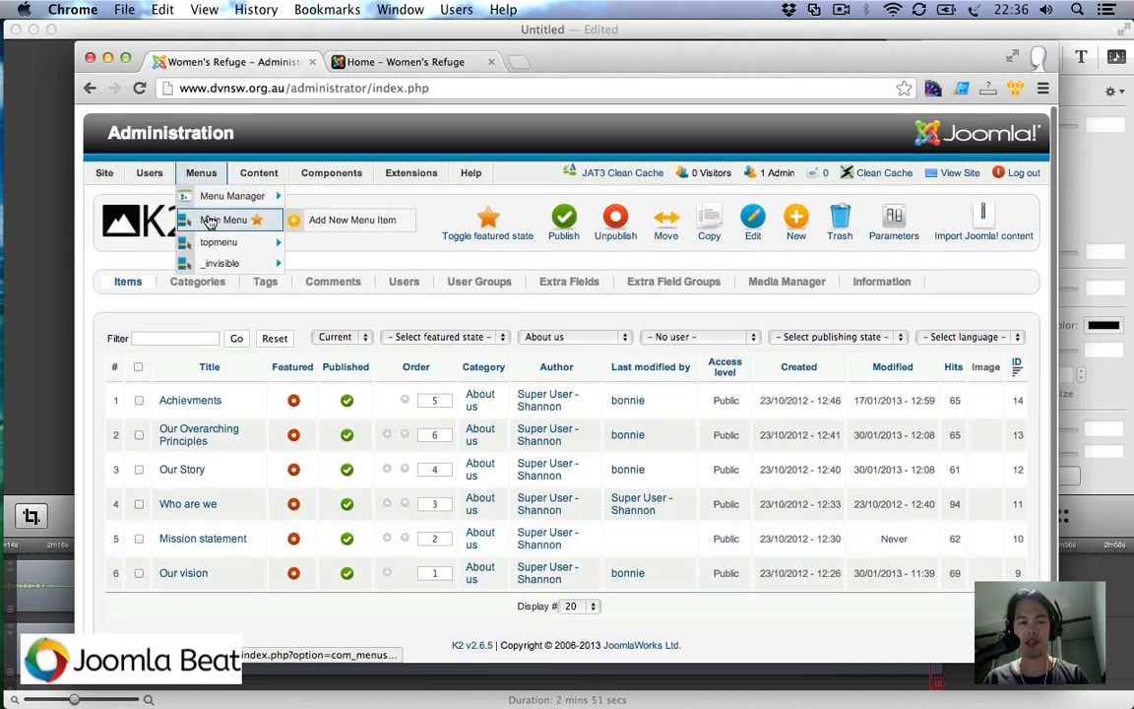
pyautogui.click(211, 220)
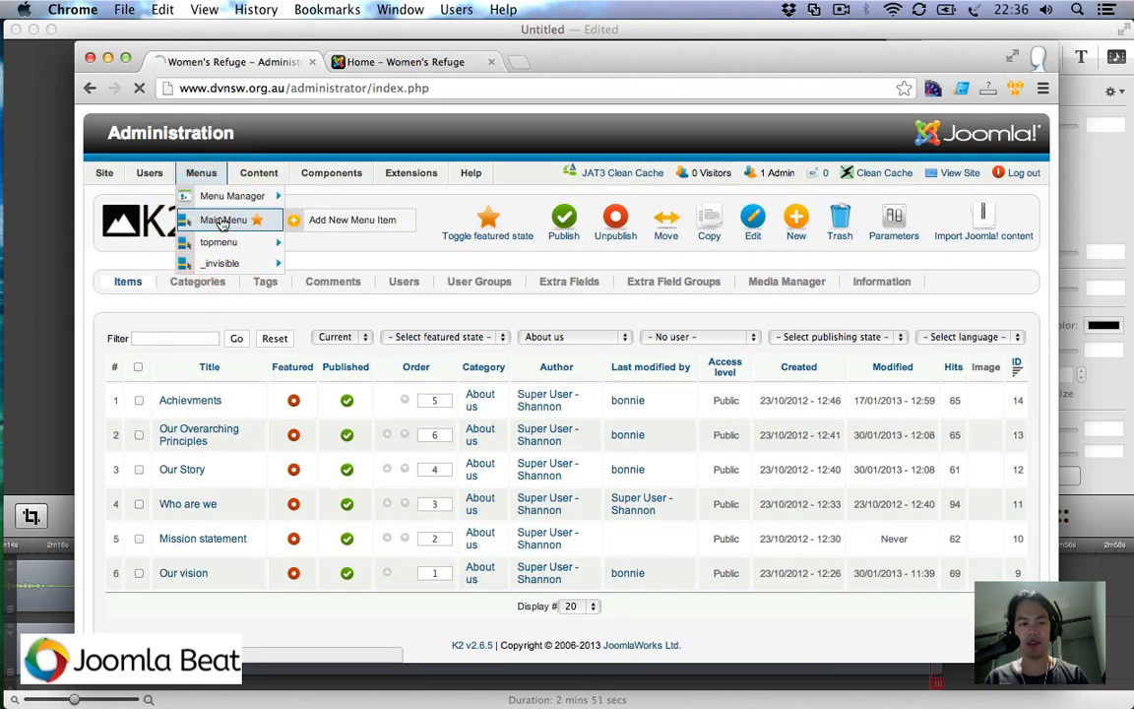
pyautogui.scroll(-3, 221, 225)
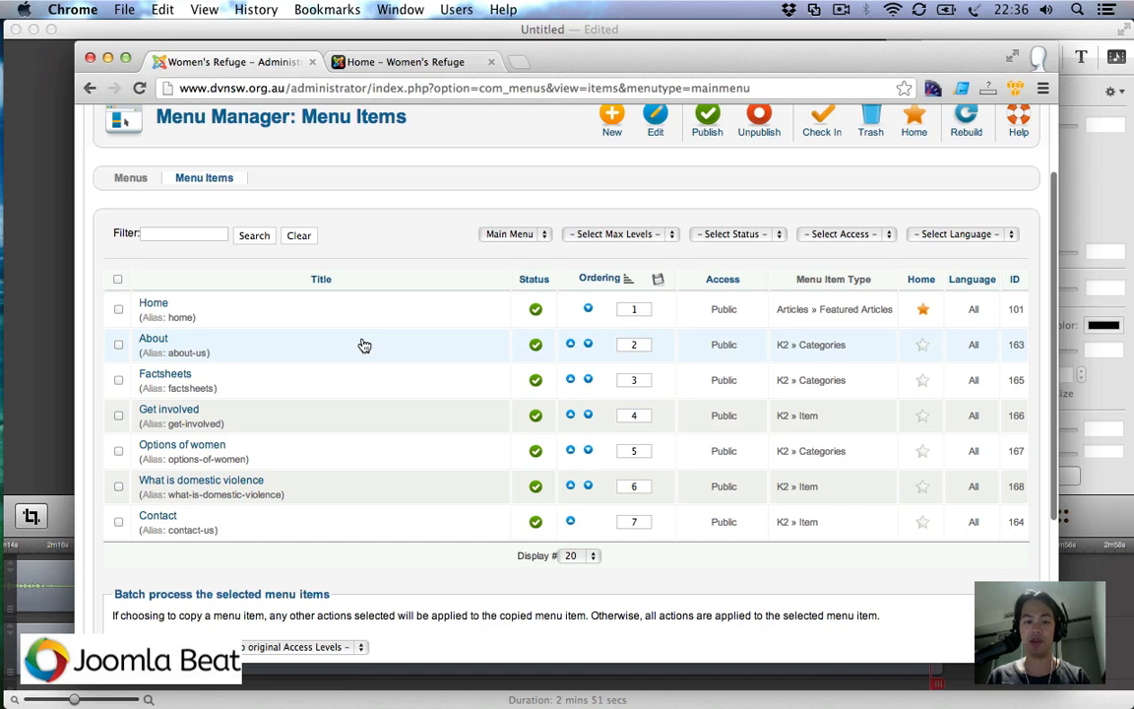
pyautogui.click(608, 138)
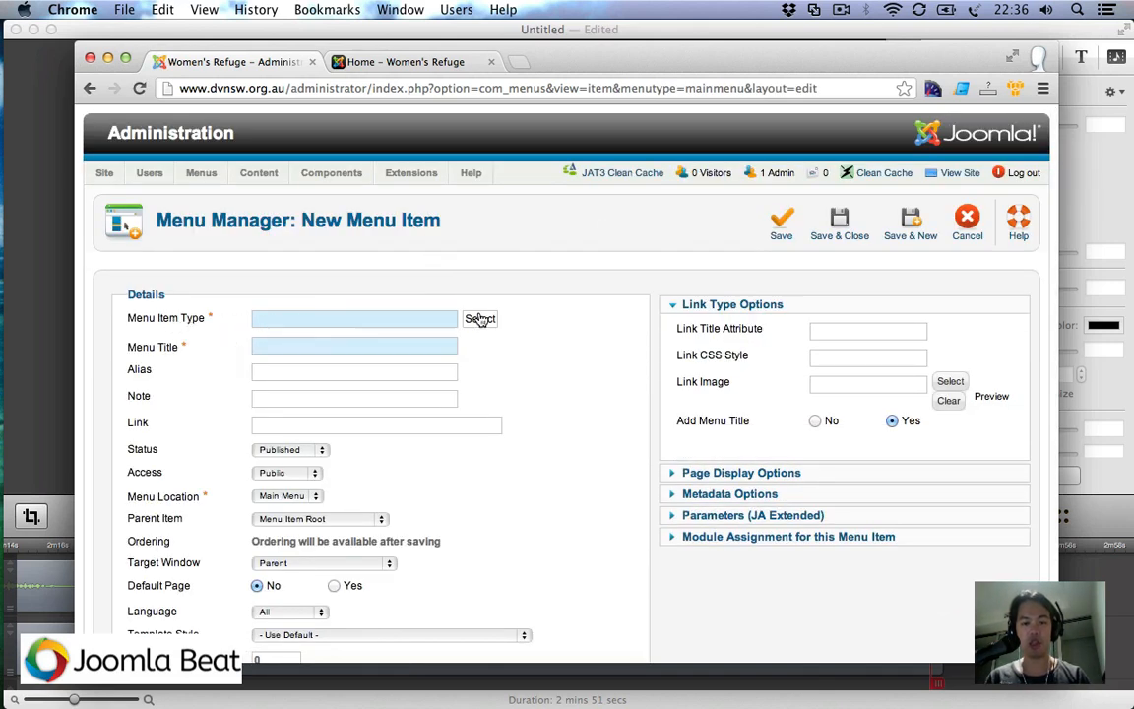
pyautogui.click(480, 320)
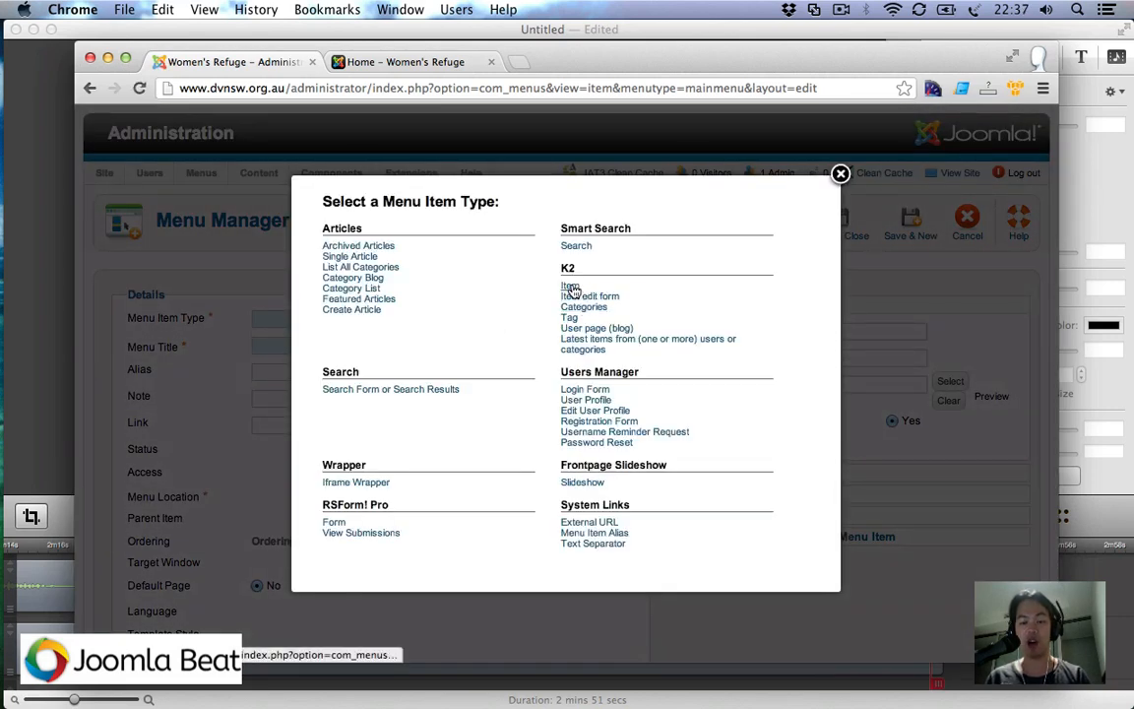
pyautogui.scroll(-1, 497, 291)
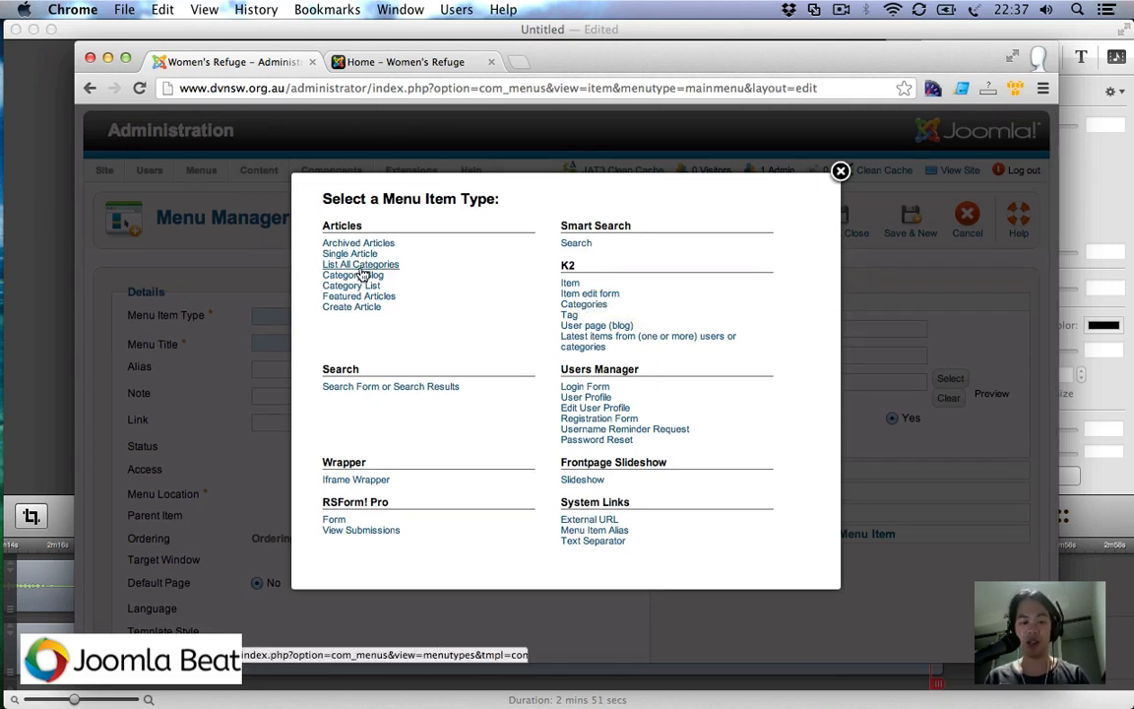
pyautogui.moveTo(356, 282)
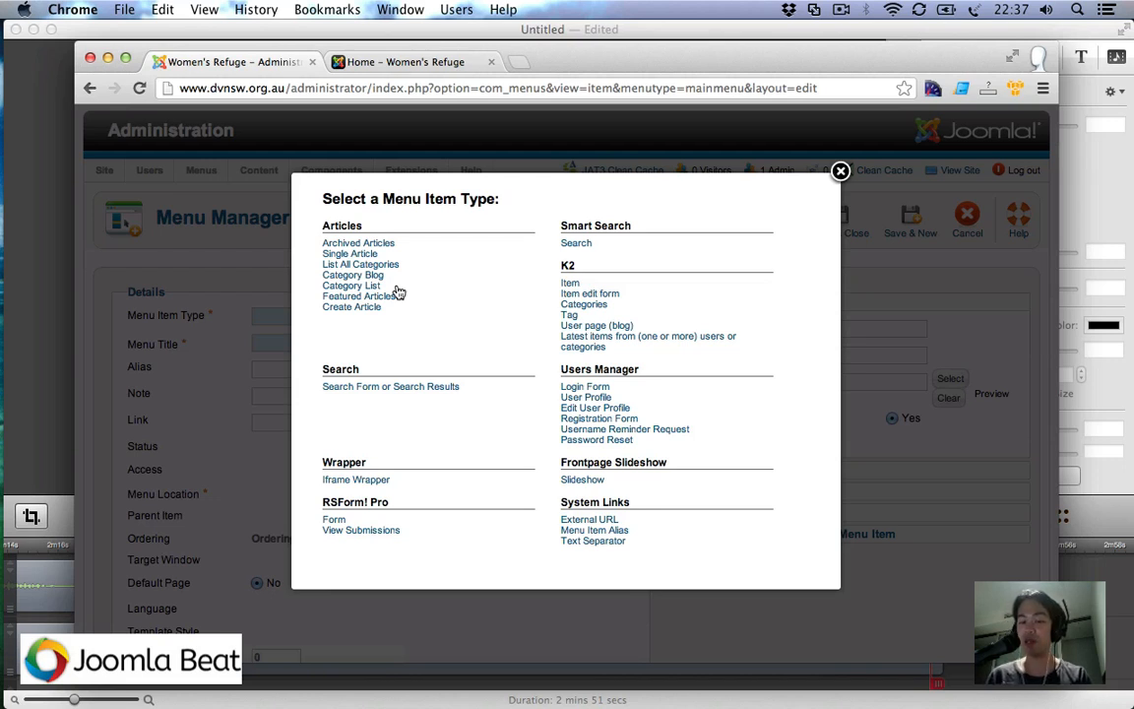
pyautogui.click(571, 283)
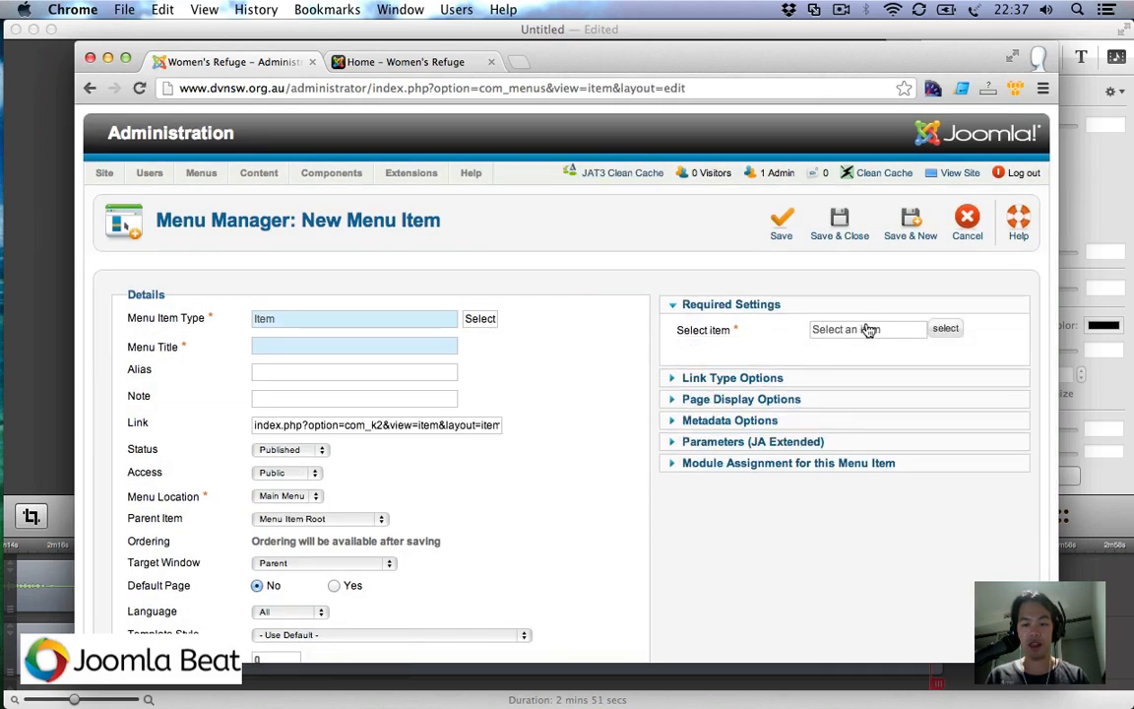
# Step: Sort the selectable K2 items by title and choose the Achievments article as the menu item's target
pyautogui.click(945, 331)
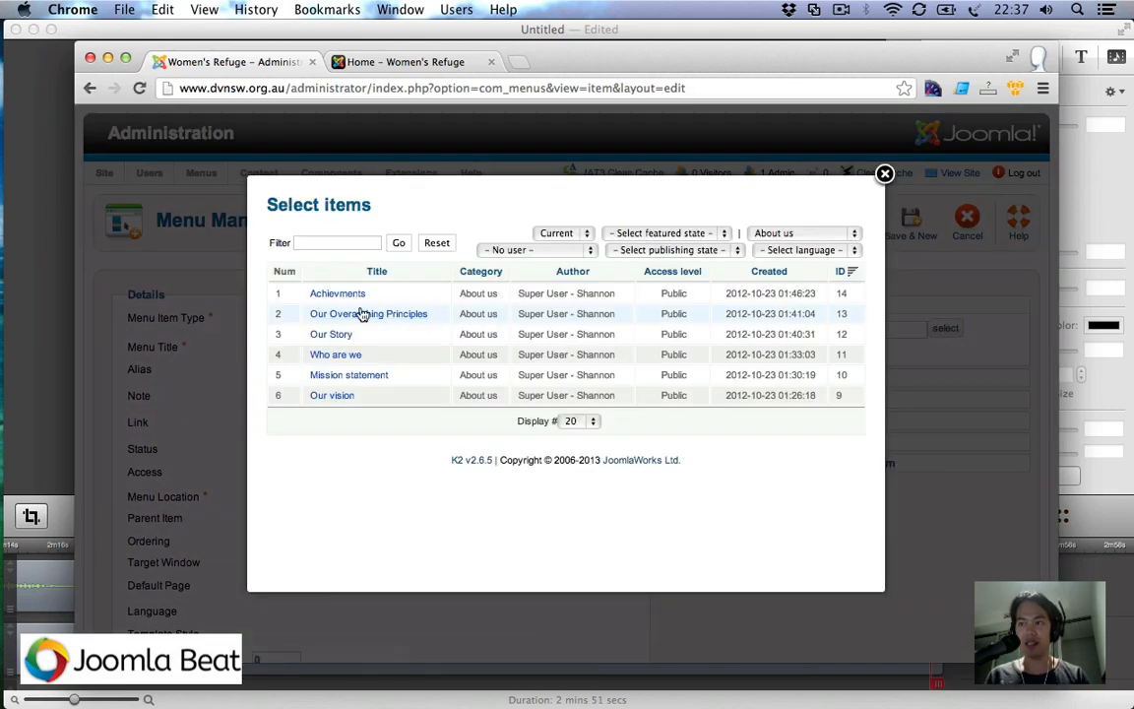
pyautogui.scroll(-1, 362, 314)
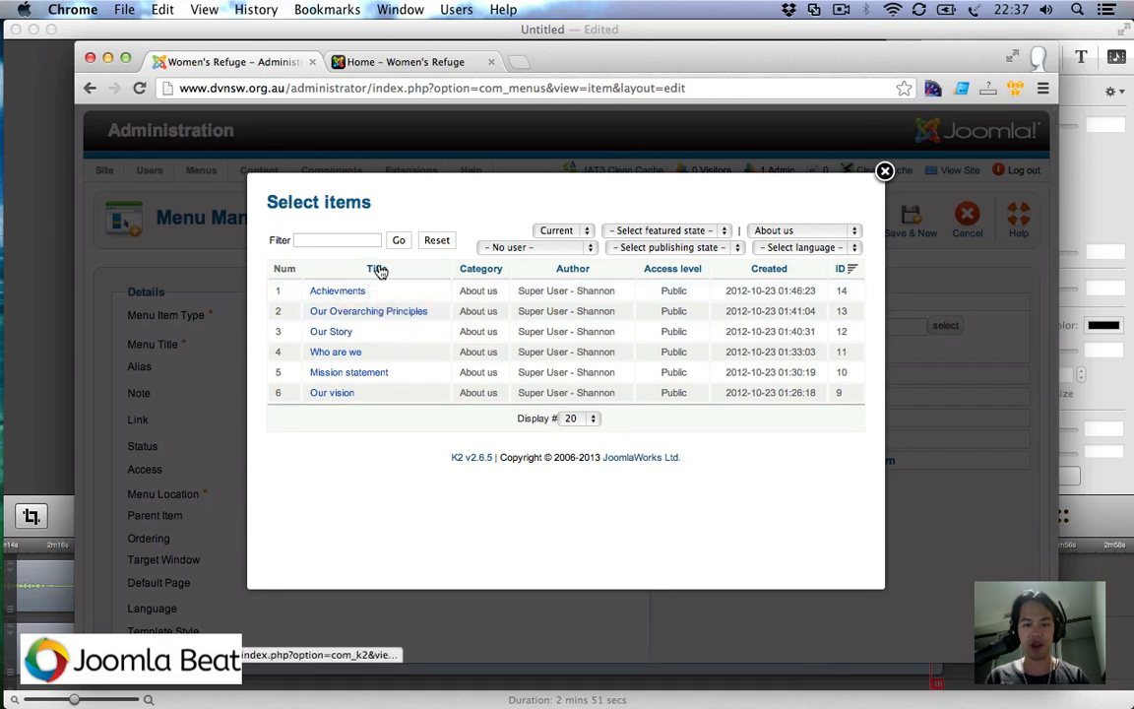
pyautogui.click(378, 270)
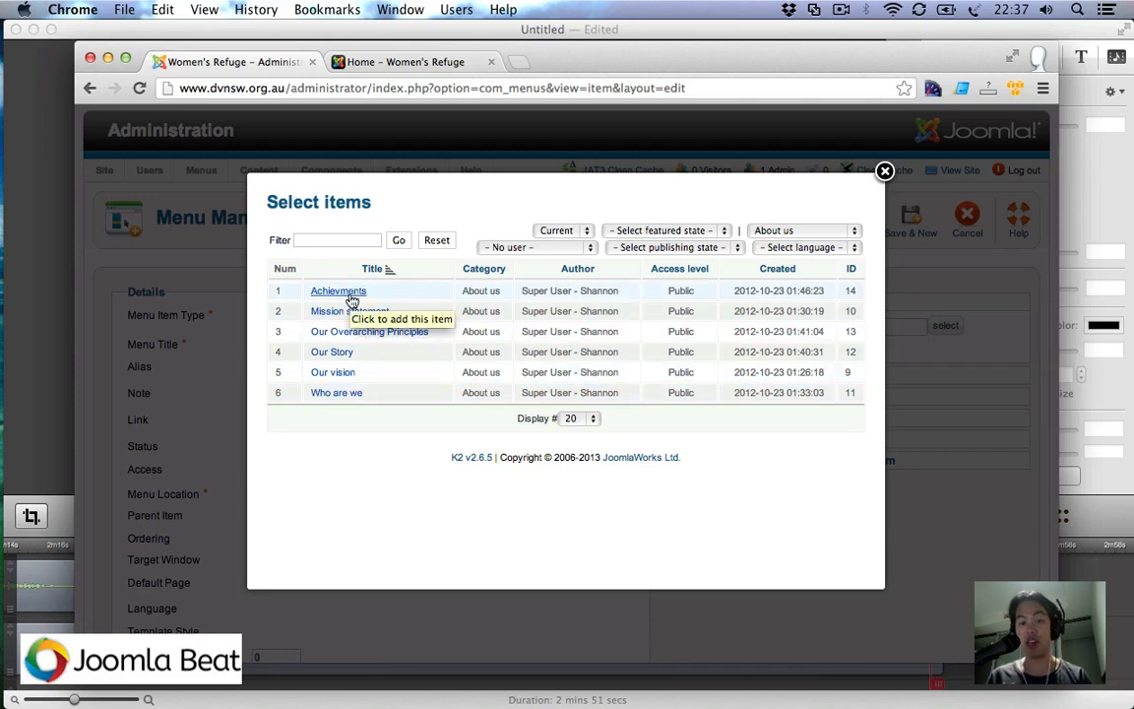
pyautogui.click(339, 291)
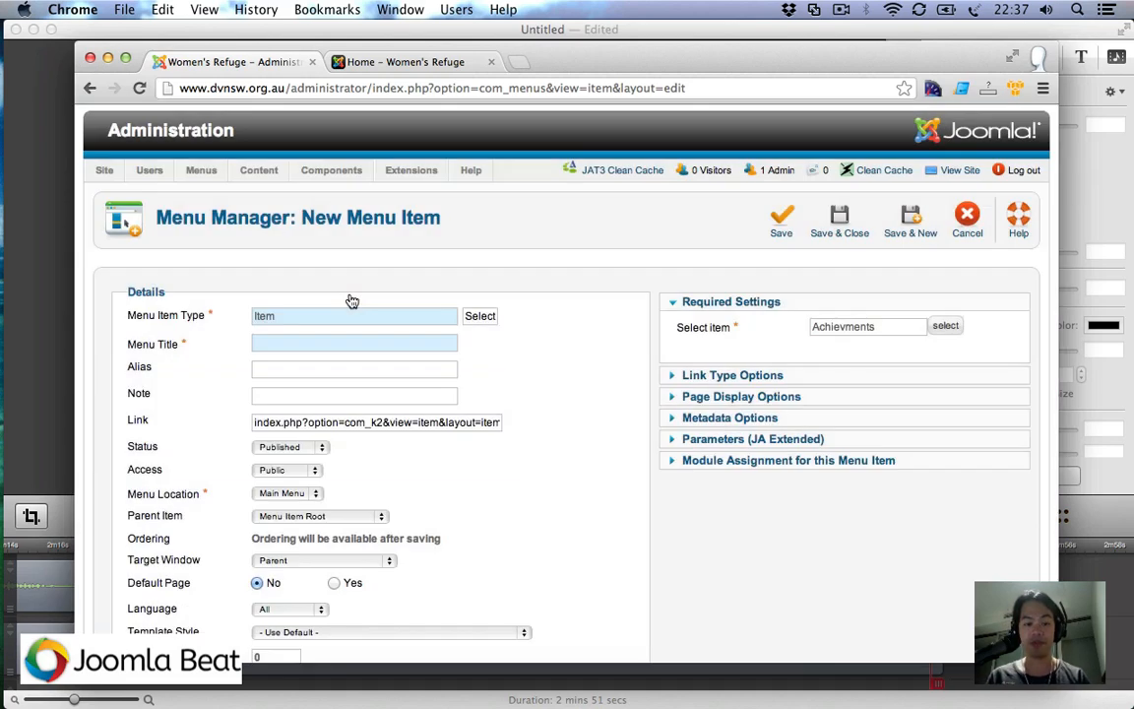
# Step: Title the new menu item "Achievements", keep it under Menu Item Root, and save and close it
pyautogui.click(385, 345)
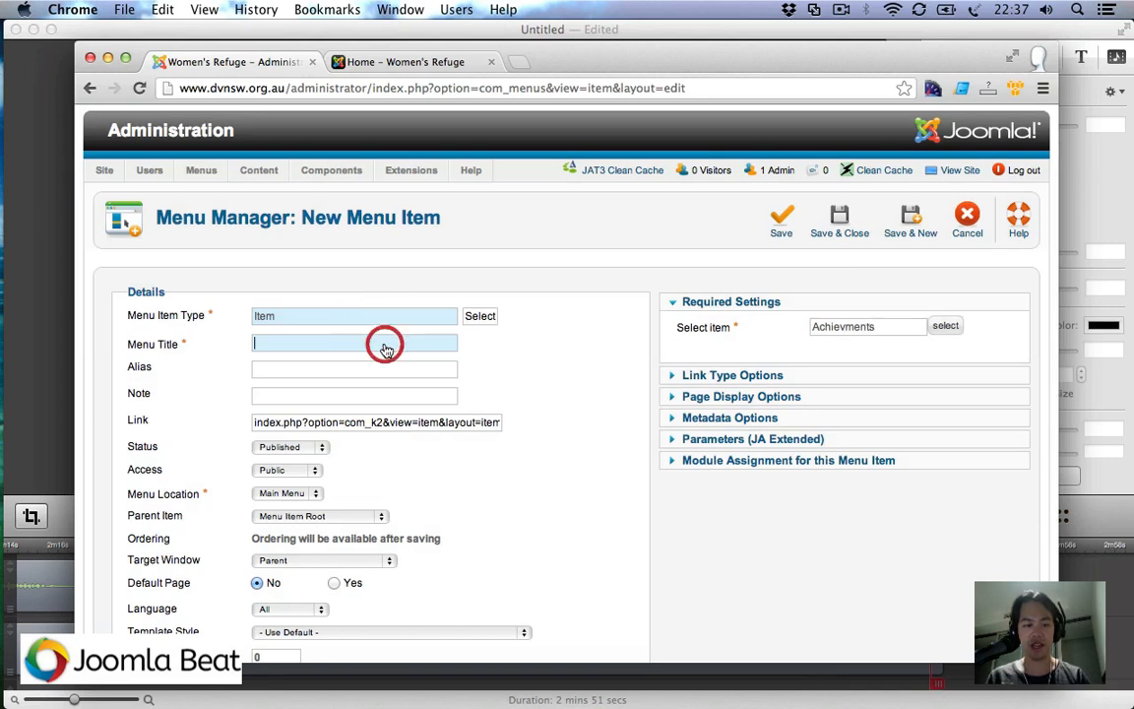
pyautogui.write('Achievements')
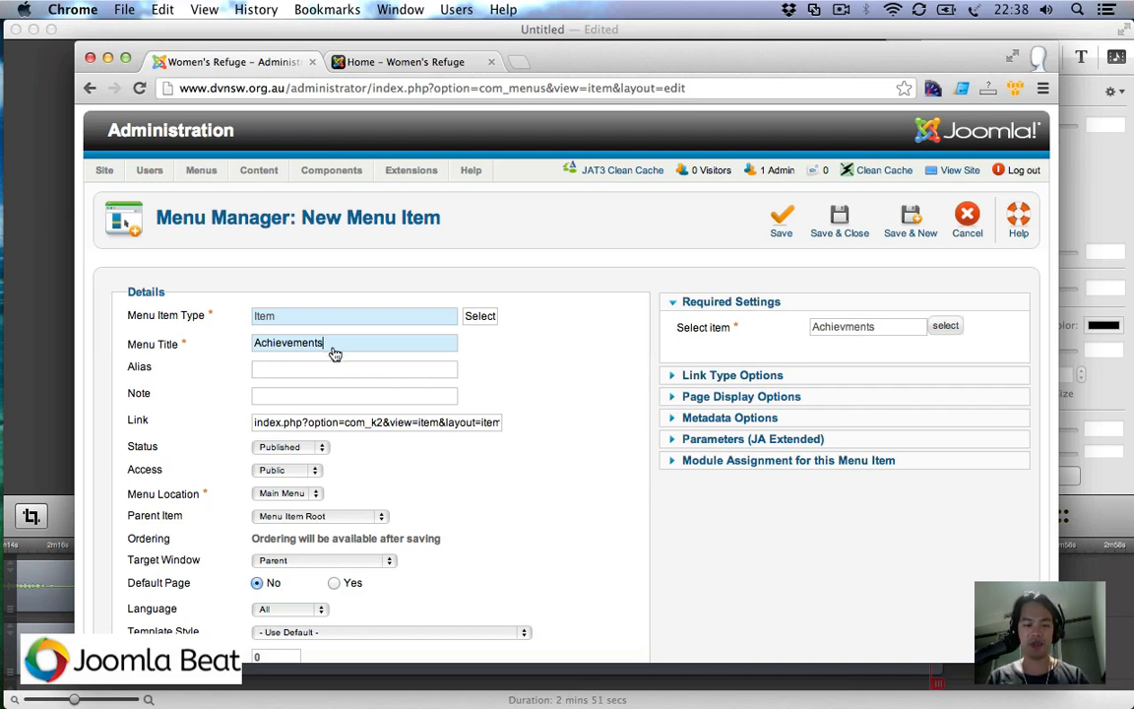
pyautogui.scroll(-3, 334, 354)
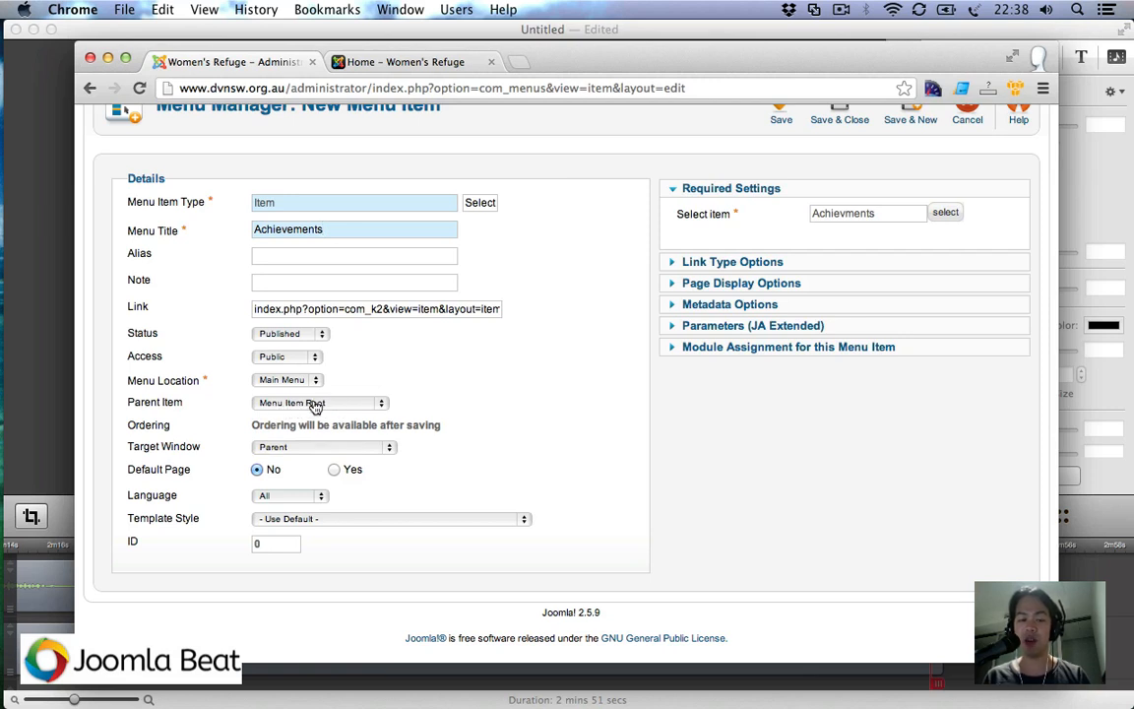
pyautogui.scroll(2, 608, 391)
pyautogui.scroll(2, 608, 391)
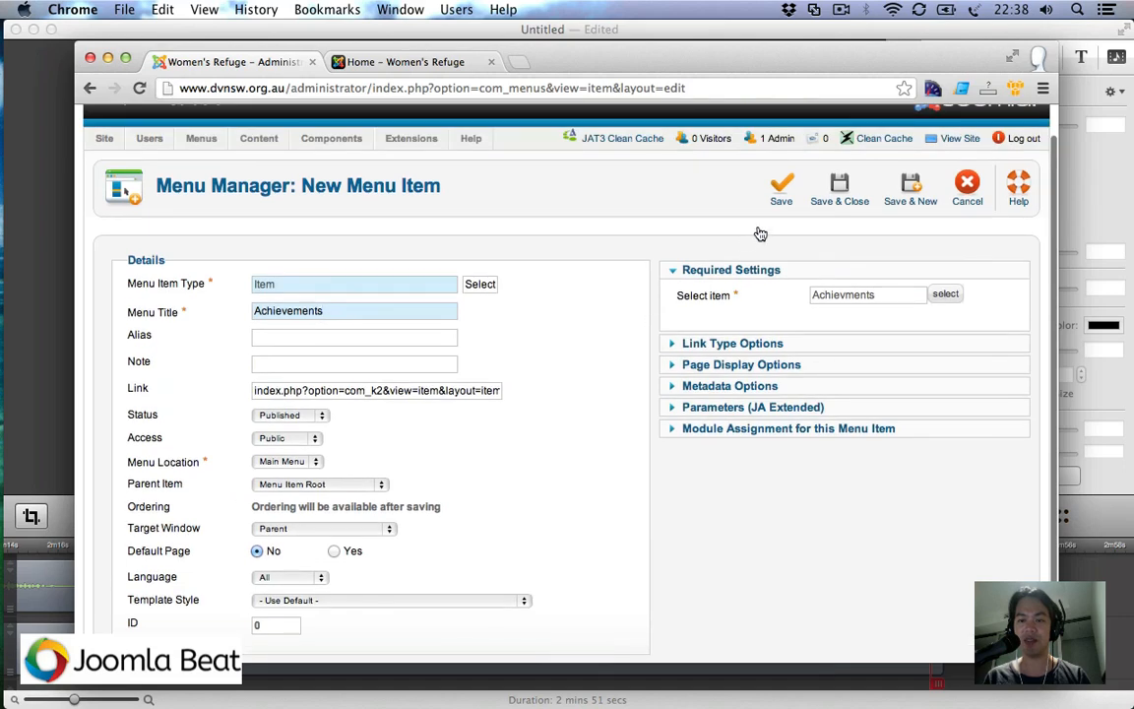
pyautogui.click(847, 192)
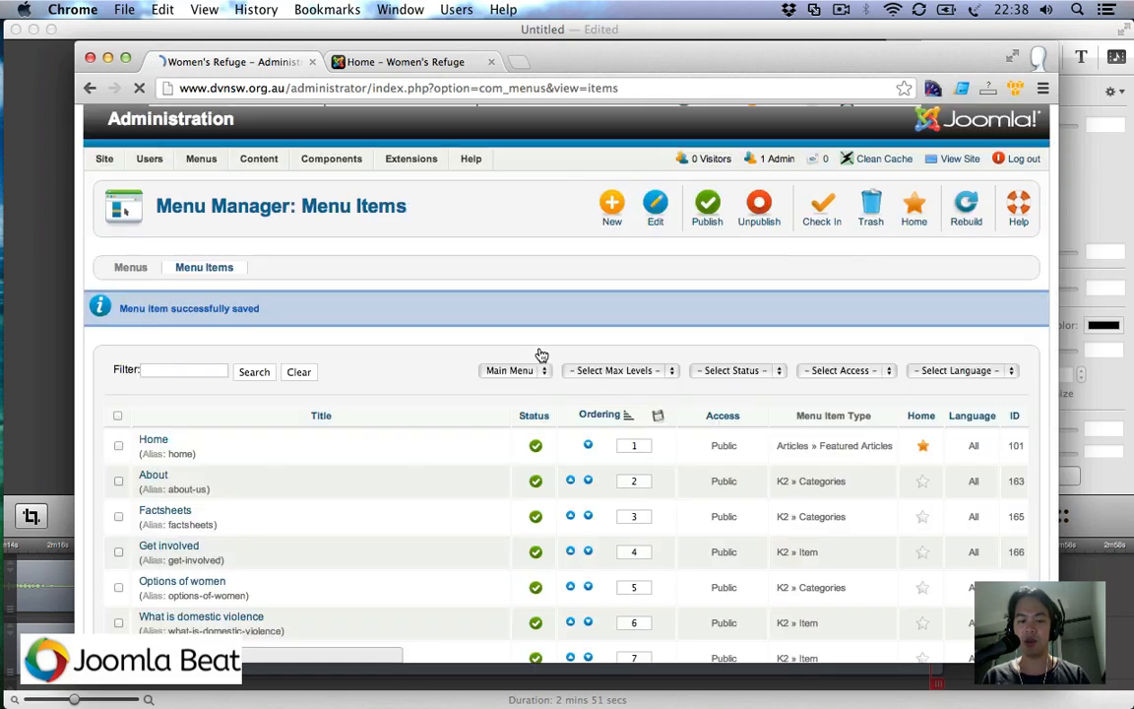
# Step: Check the new Achievements entry in the Main Menu list and on the reloaded live home page
pyautogui.scroll(-3, 537, 354)
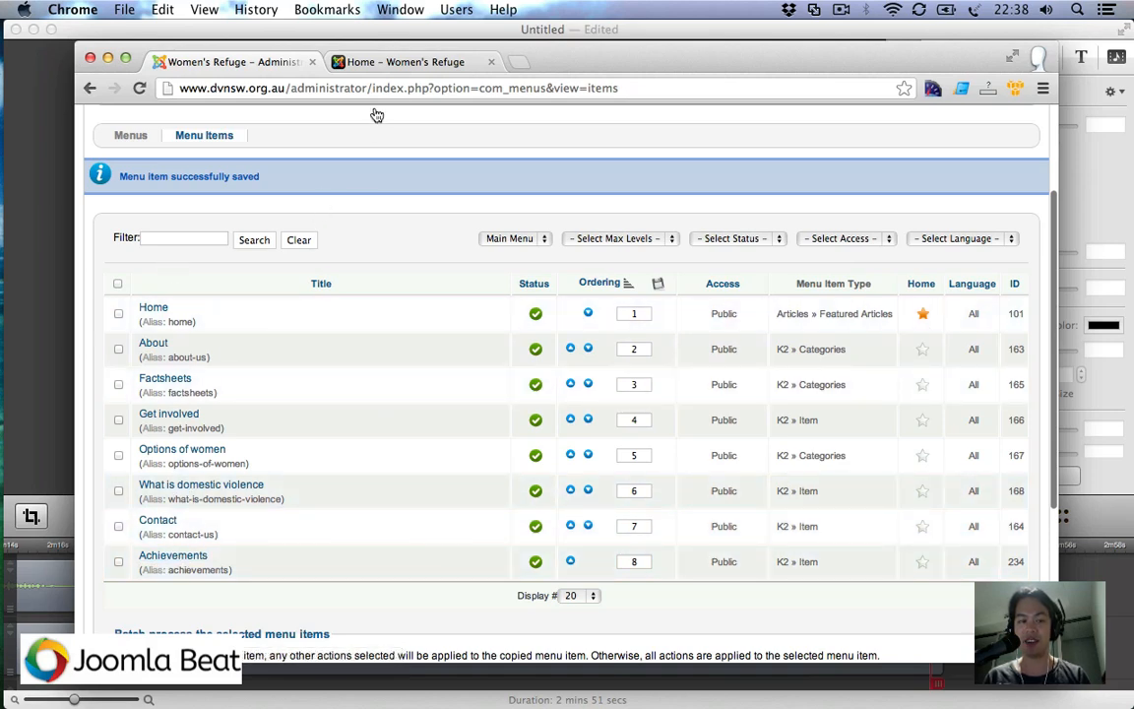
pyautogui.click(404, 61)
pyautogui.press('super+r')
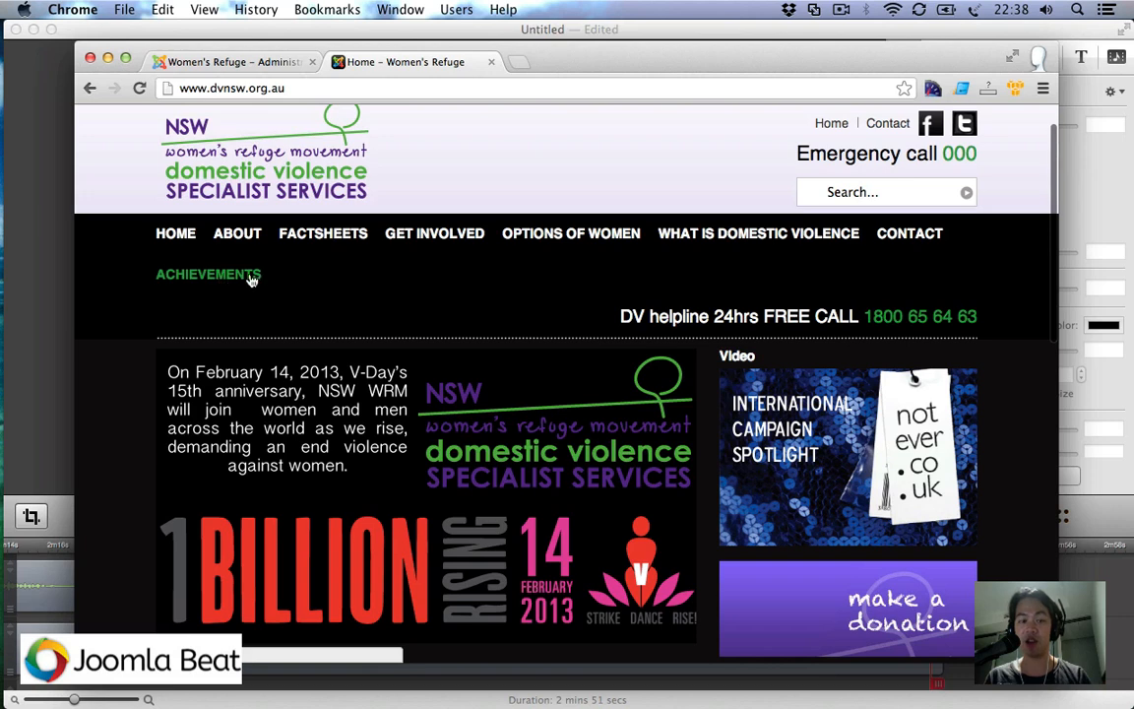
# Step: Return to the administration, open the Achievements menu item, set its parent item to About and save it
pyautogui.click(218, 61)
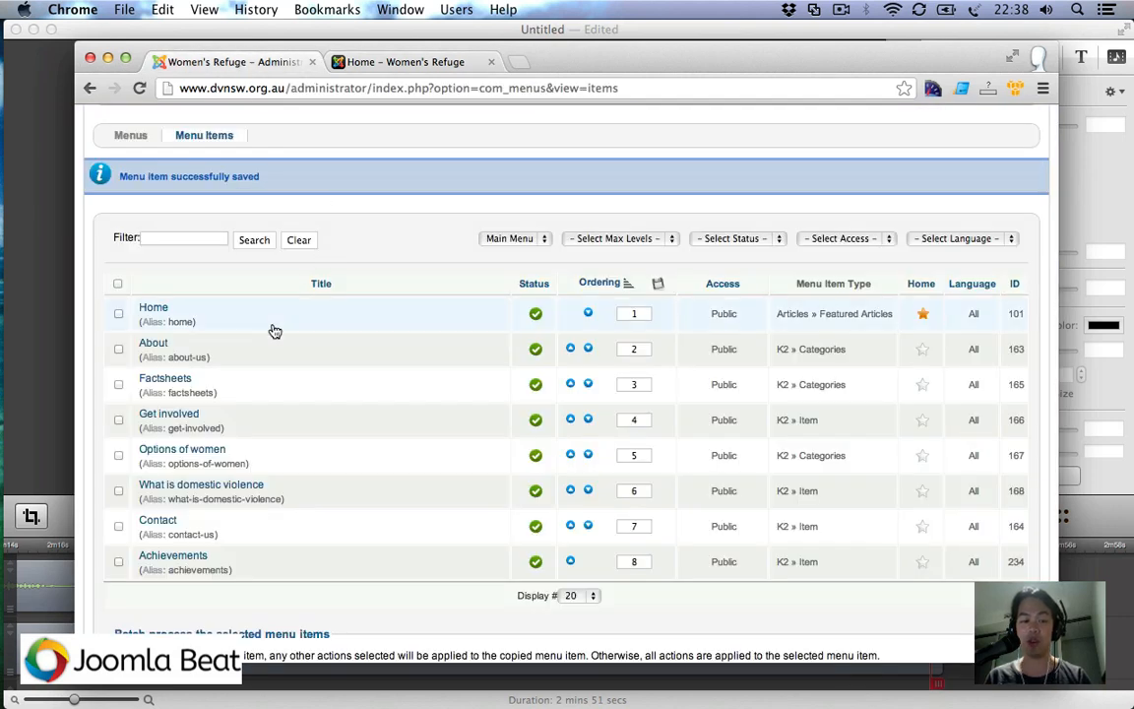
pyautogui.click(189, 557)
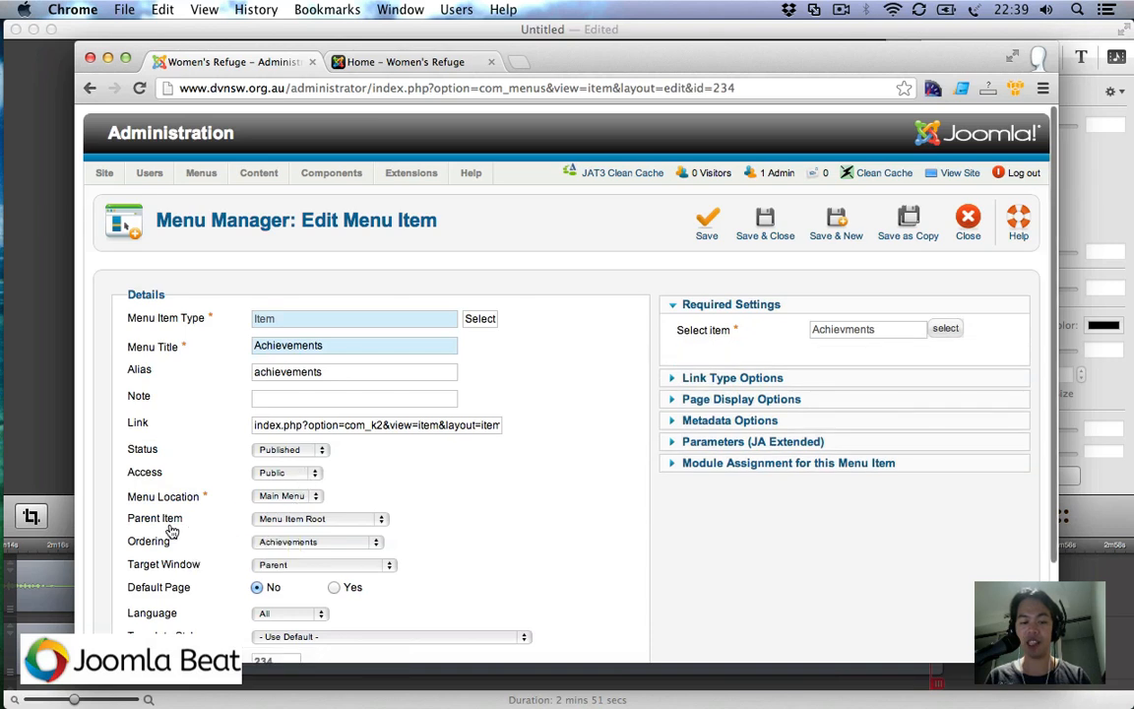
pyautogui.click(303, 518)
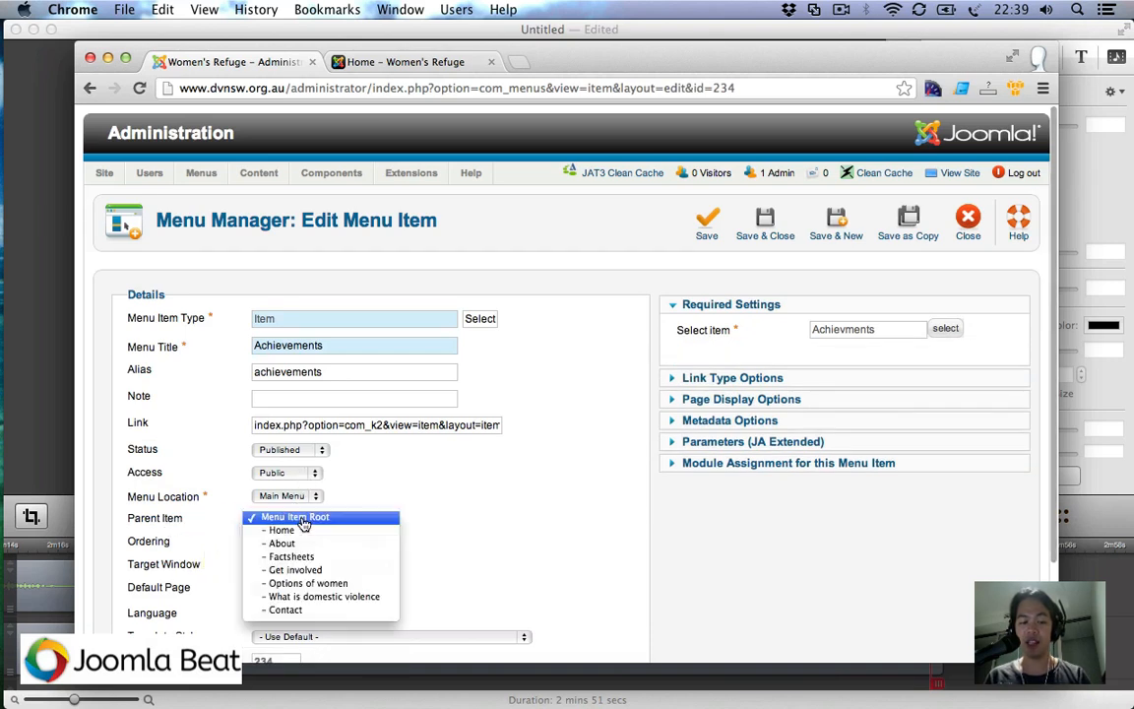
pyautogui.click(303, 543)
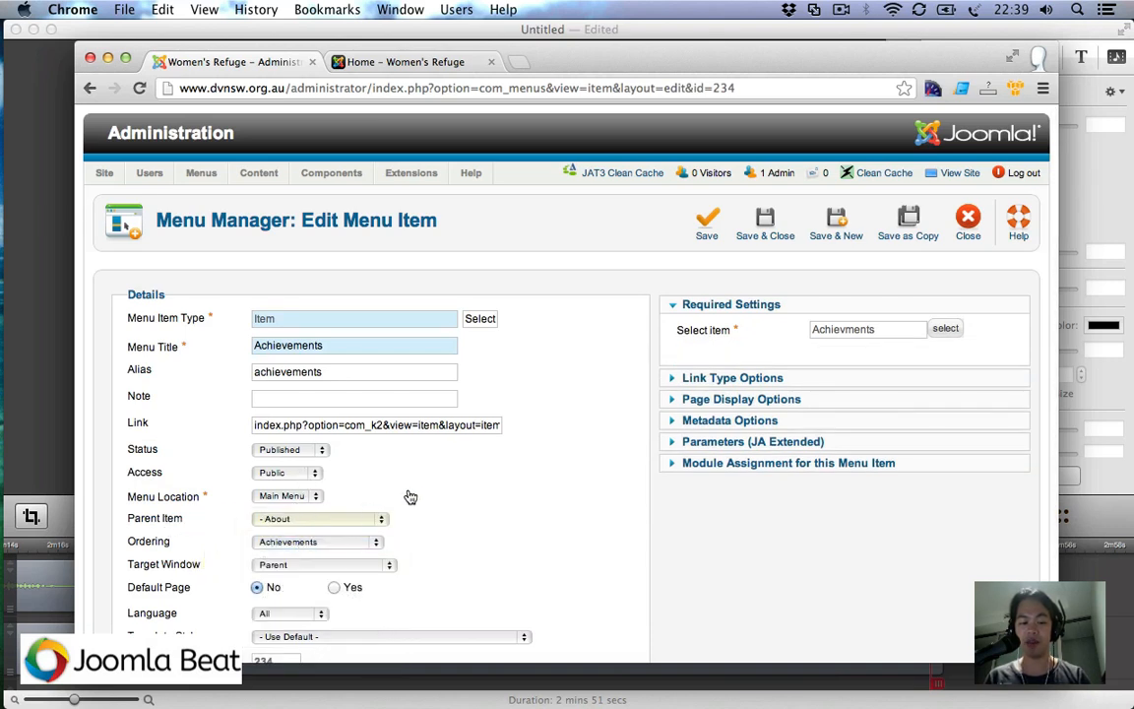
pyautogui.click(707, 225)
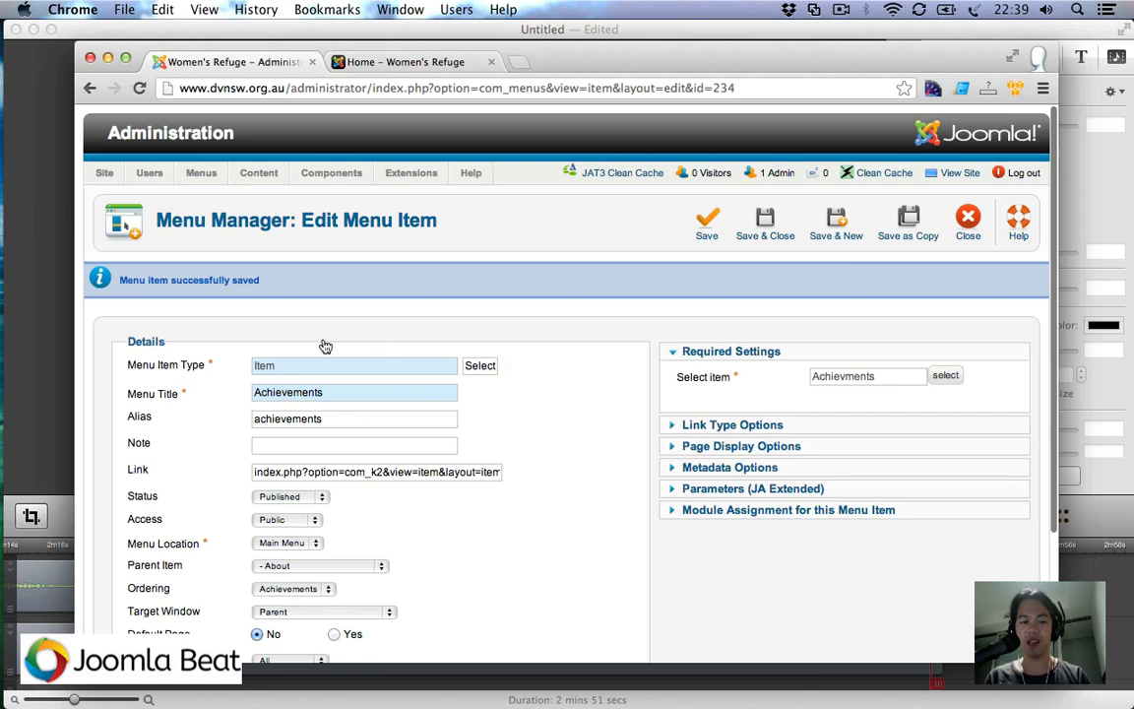
pyautogui.scroll(-2, 340, 467)
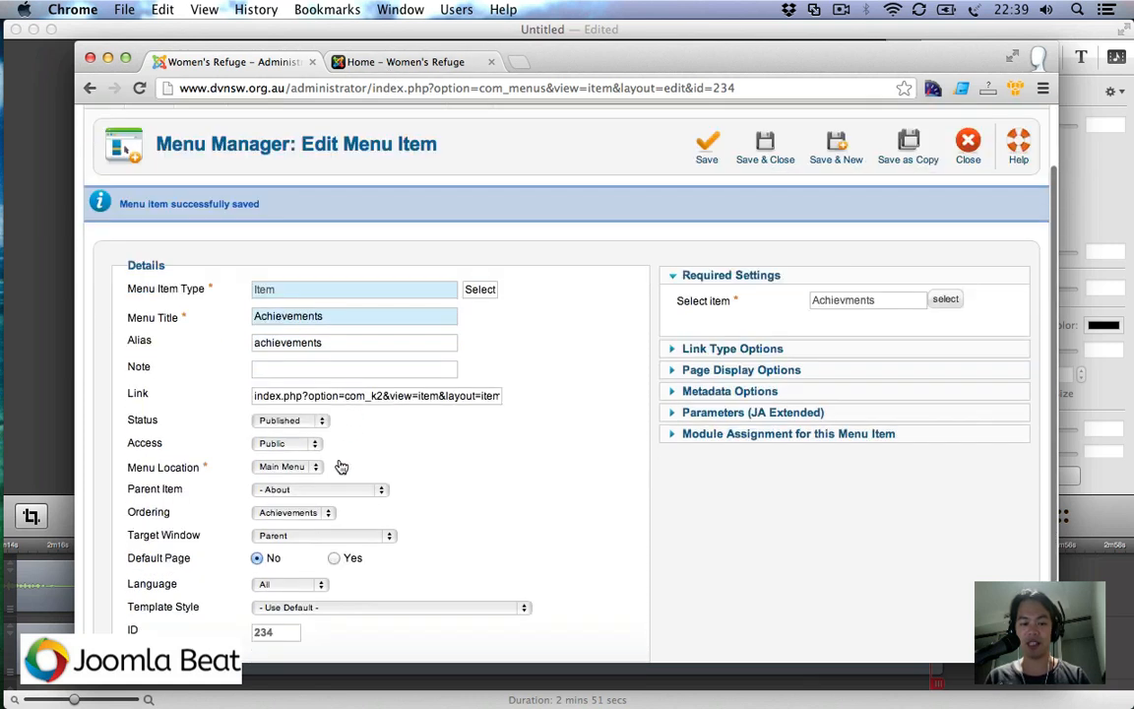
pyautogui.click(349, 493)
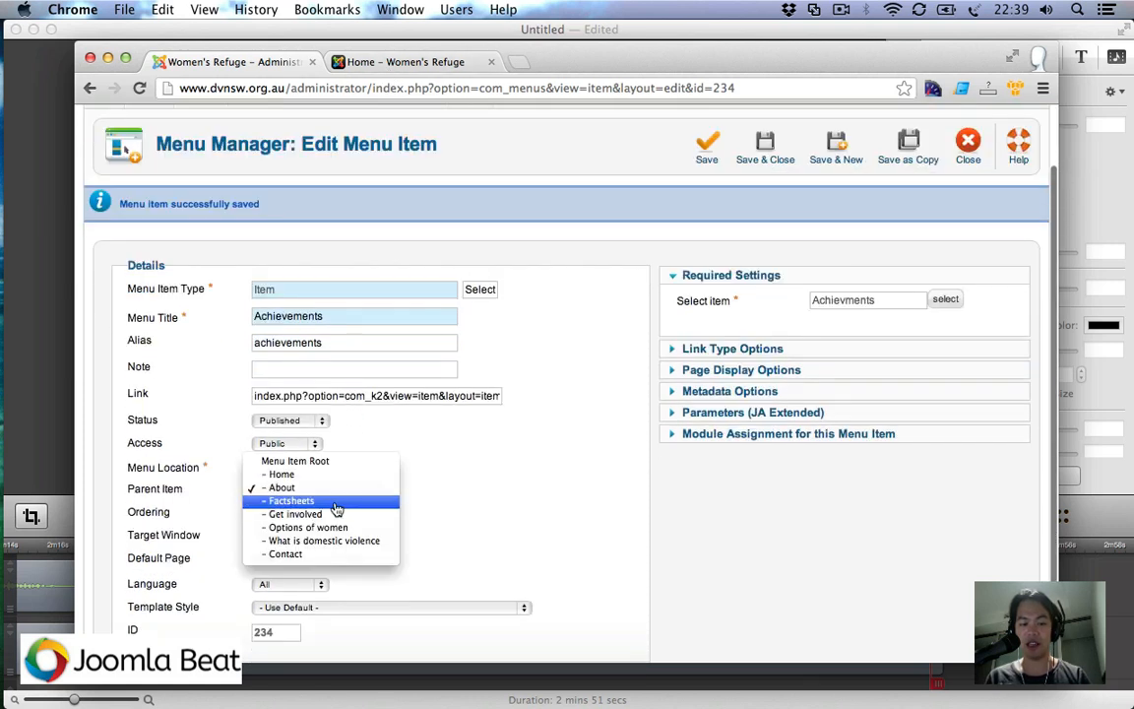
pyautogui.click(494, 485)
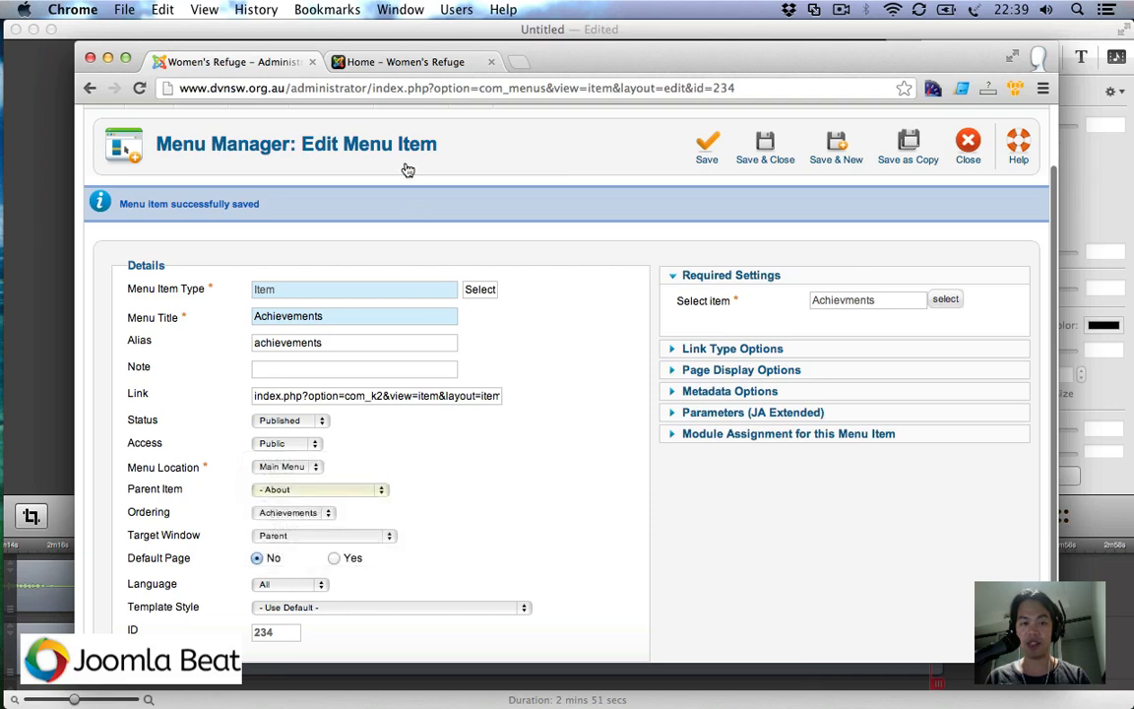
# Step: Reload the live home page and check the submenu under About in the navigation menu
pyautogui.click(405, 62)
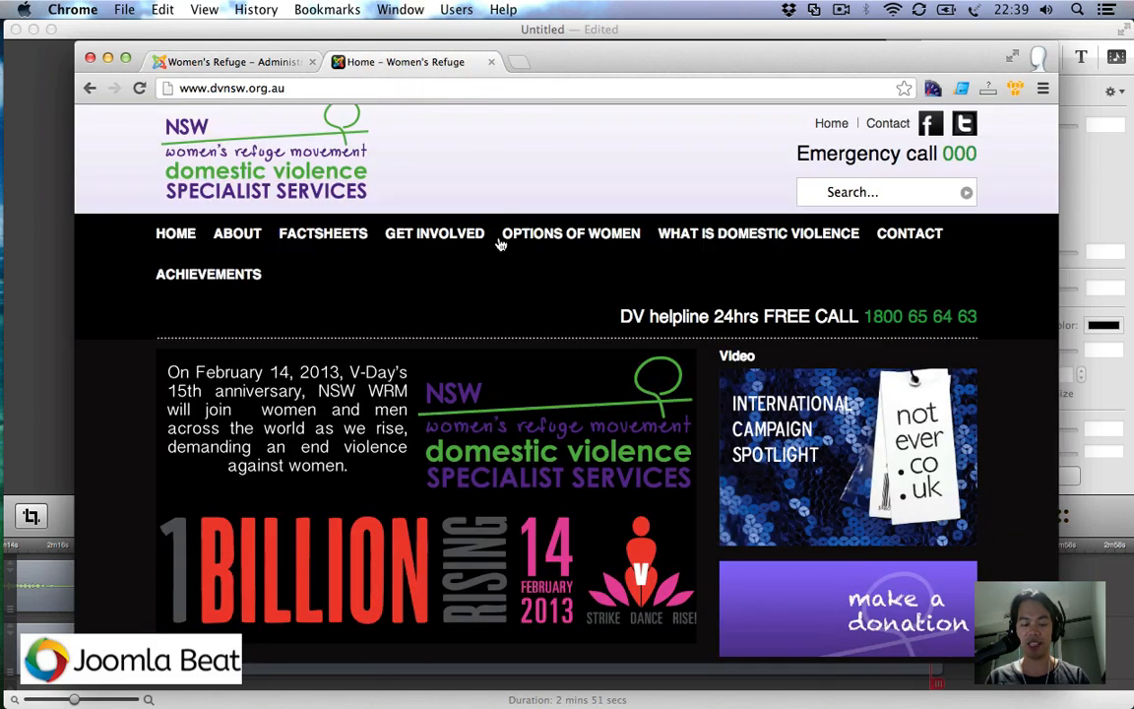
pyautogui.press('super+r')
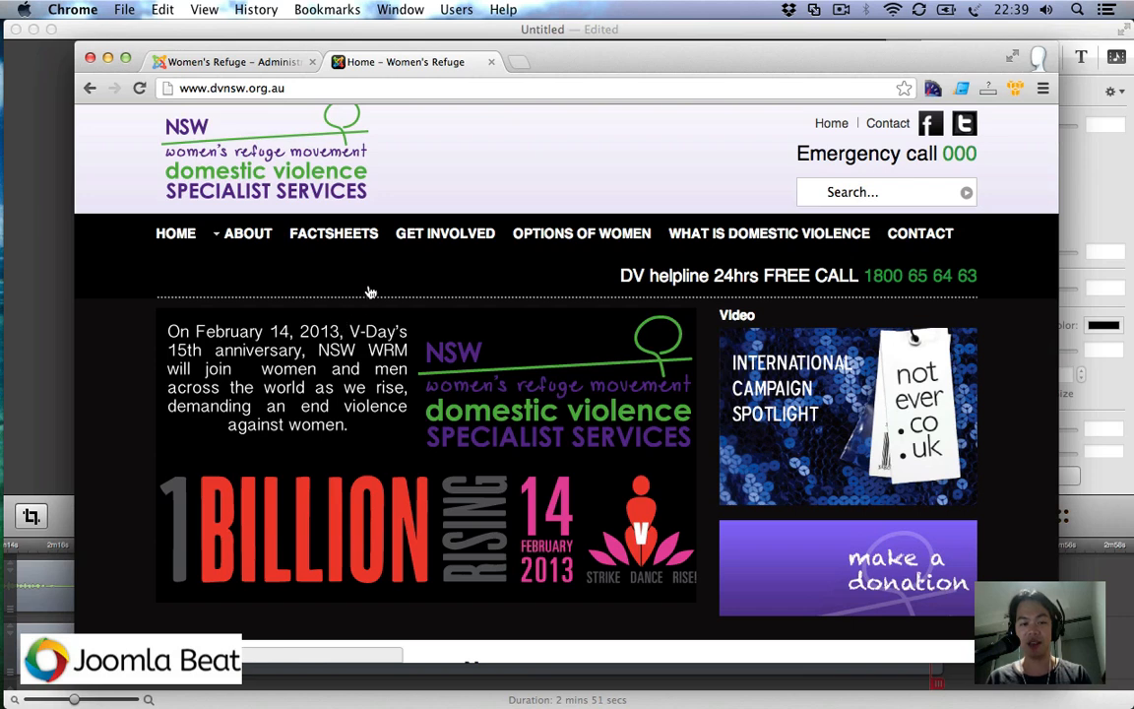
pyautogui.moveTo(240, 239)
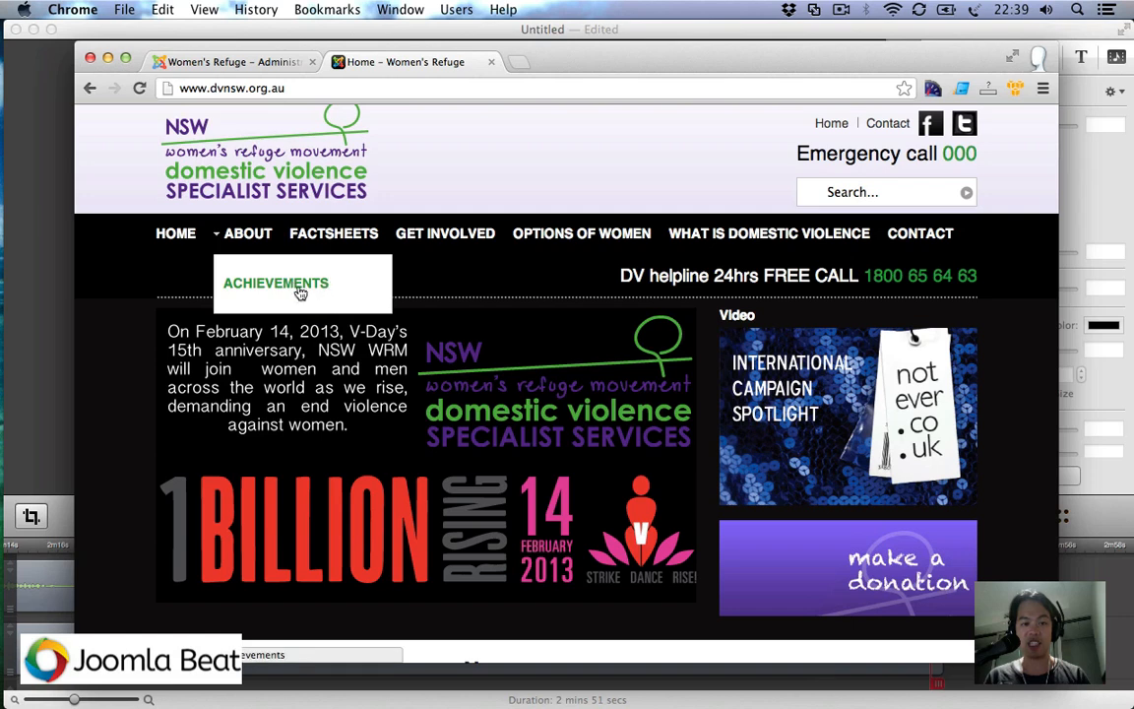
# Step: Back in the administration, save the Achievements menu item, start another new one and set its type to K2 Item
pyautogui.click(236, 61)
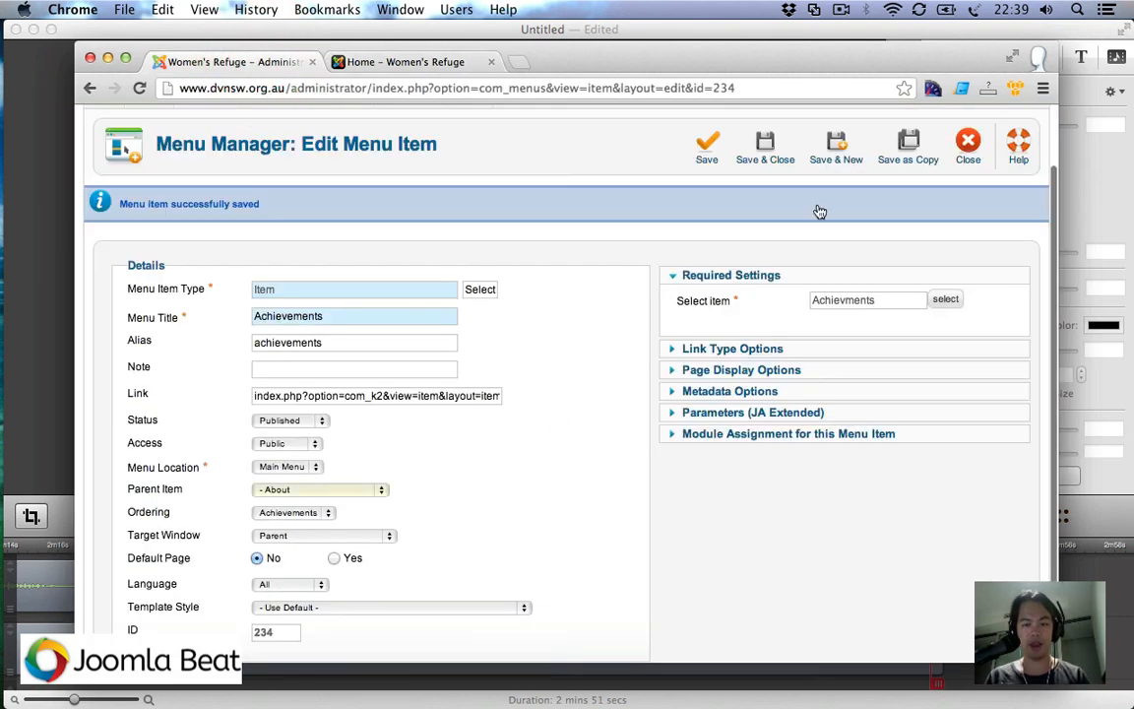
pyautogui.click(836, 147)
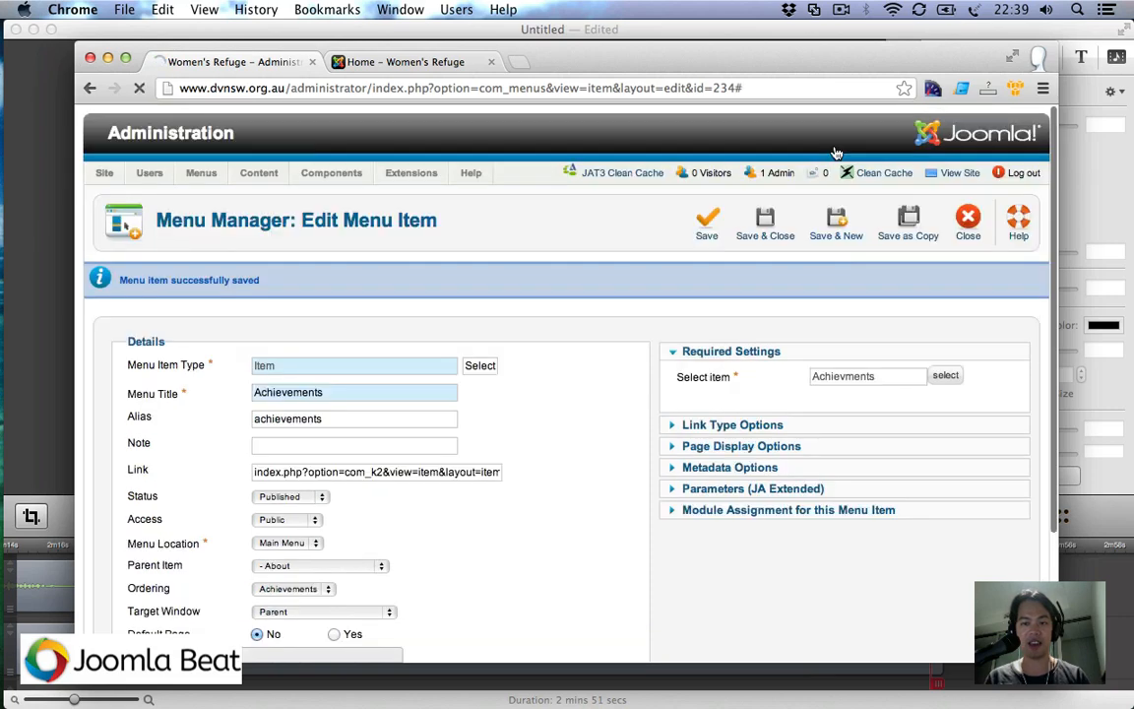
pyautogui.scroll(-3, 585, 283)
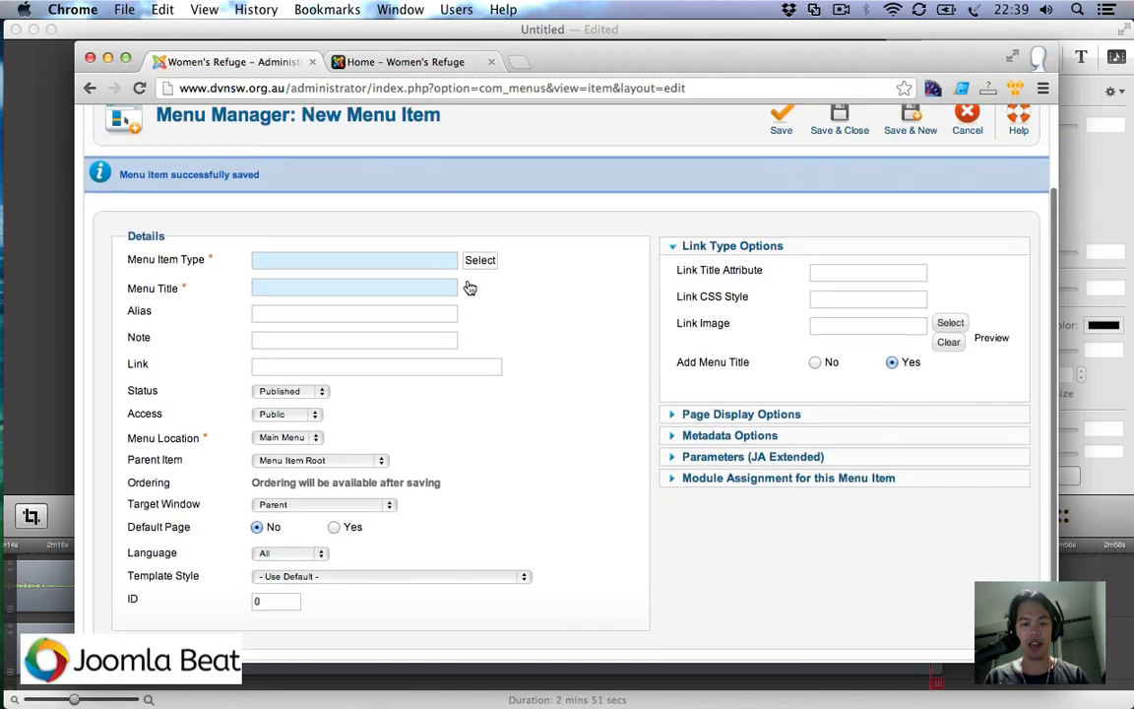
pyautogui.click(477, 262)
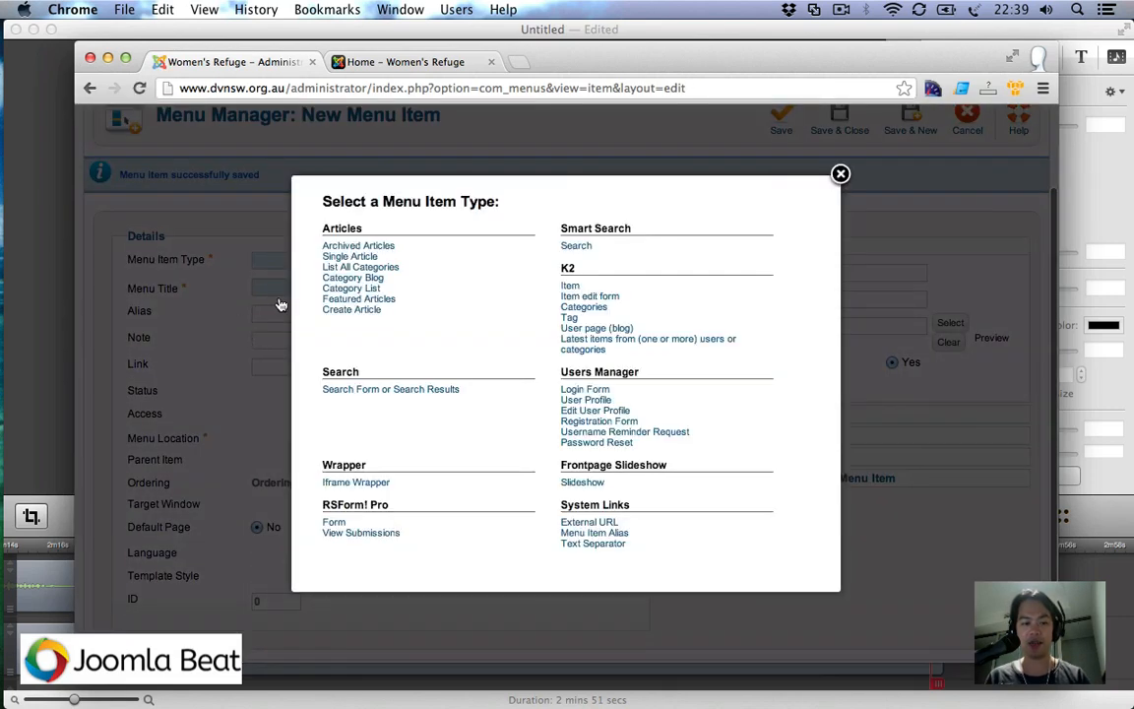
pyautogui.click(571, 287)
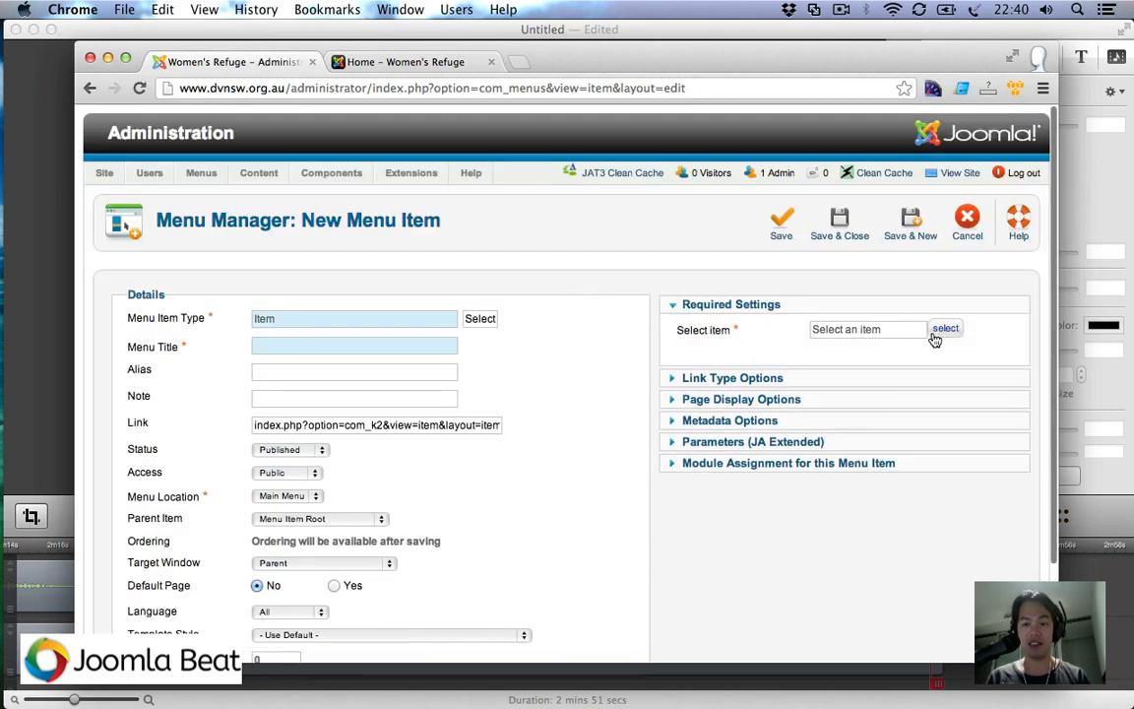
# Step: Link the new menu item to the K2 article Mission statement and title it Mission Statement
pyautogui.click(945, 328)
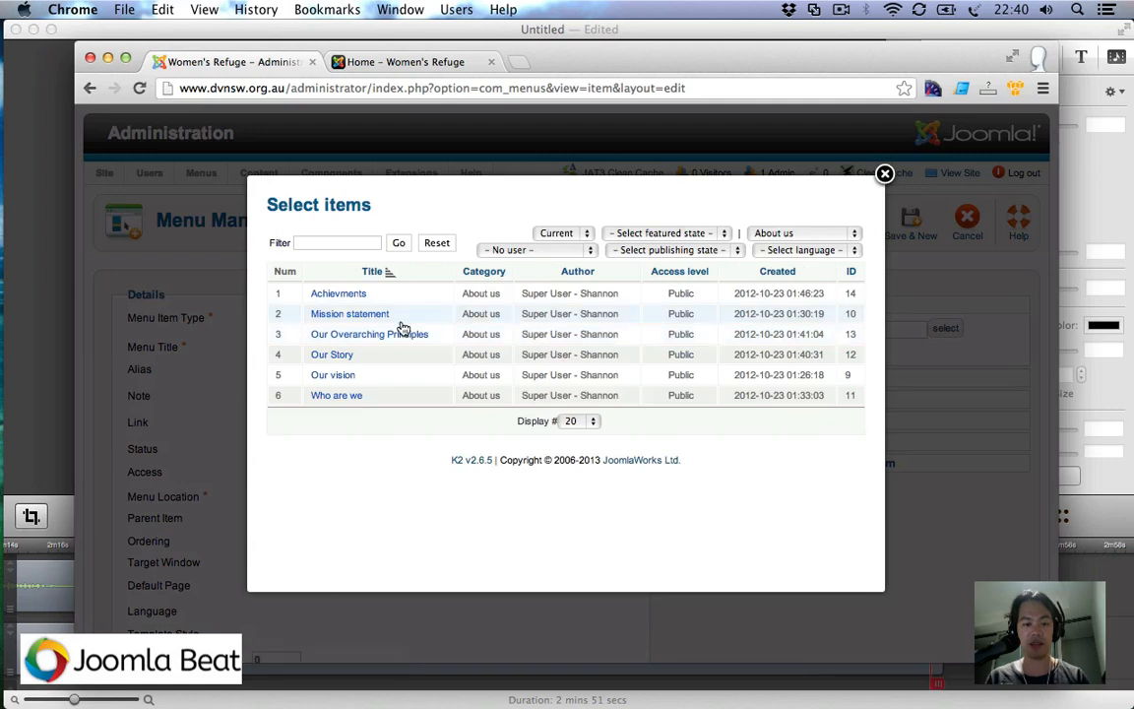
pyautogui.click(351, 317)
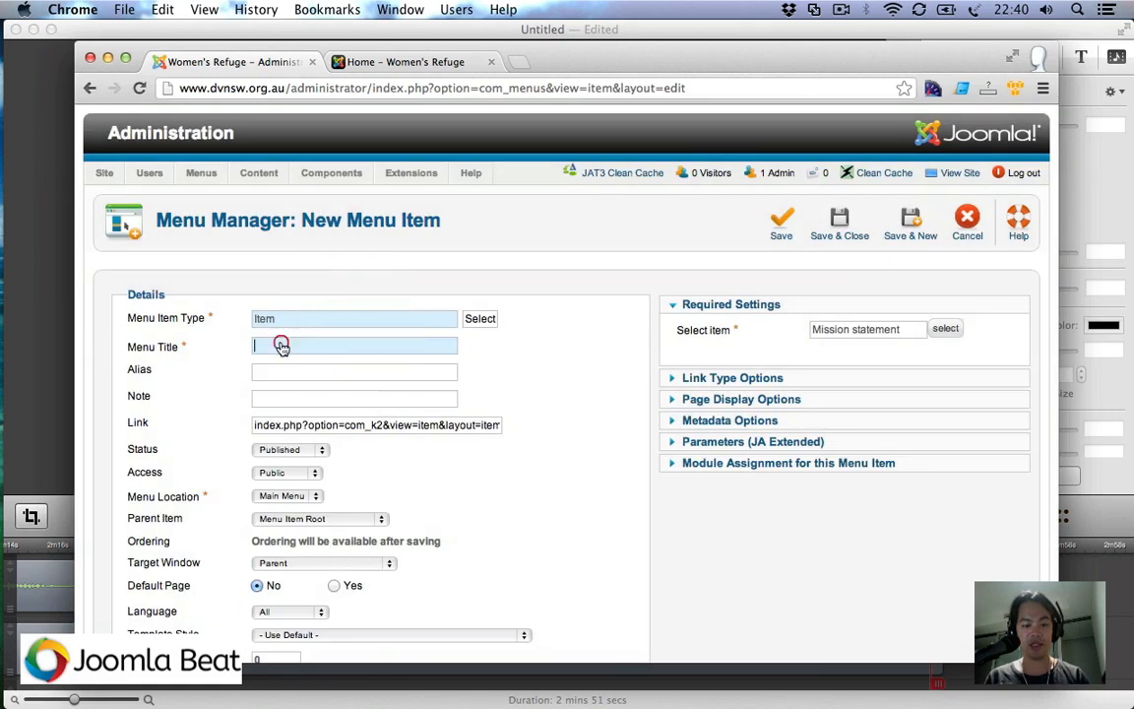
pyautogui.write('Mission Statement')
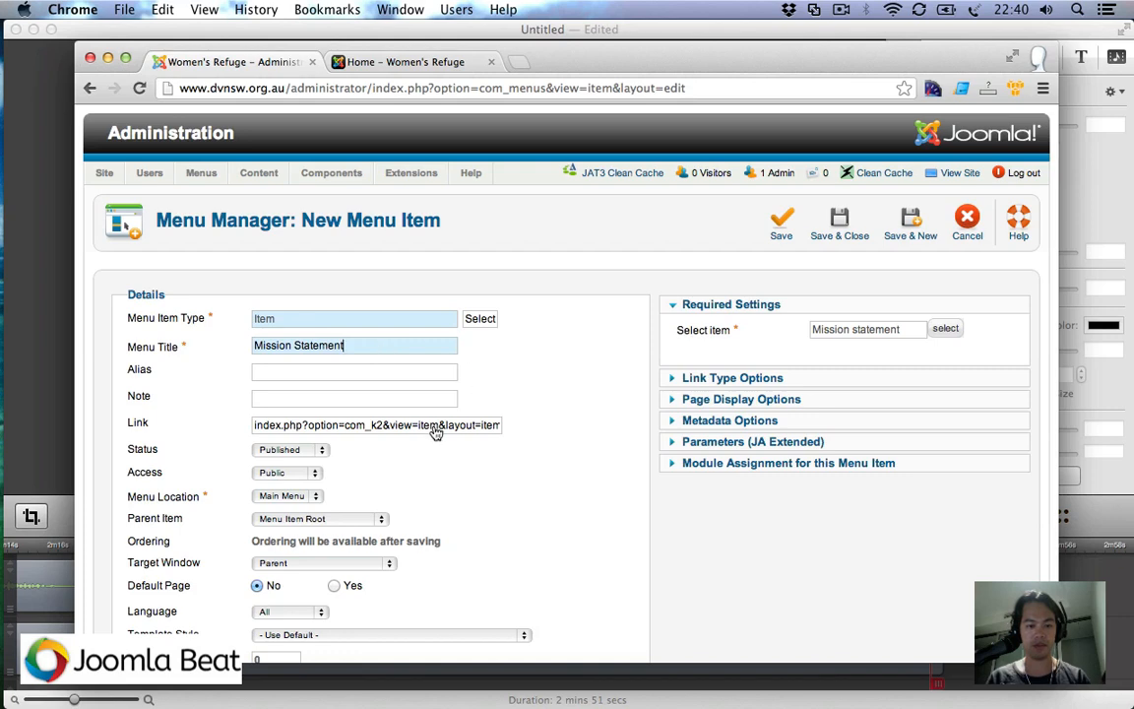
# Step: Set the Mission Statement item's parent to About and save it, opening another blank menu item
pyautogui.scroll(-2, 394, 391)
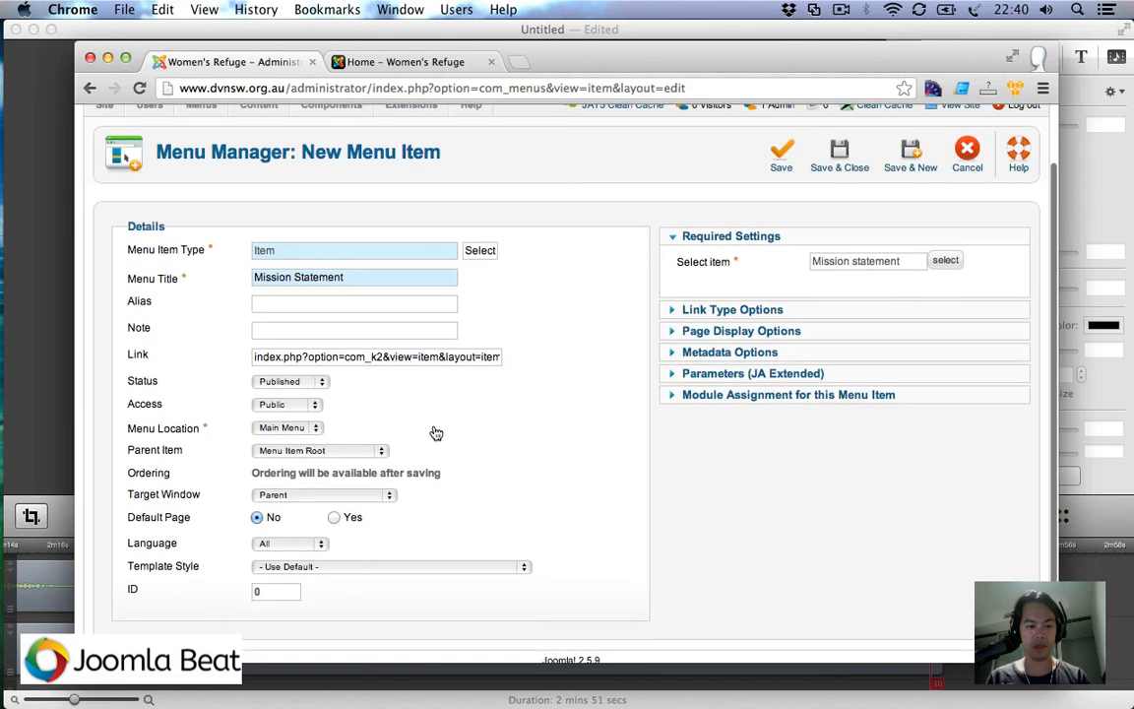
pyautogui.click(317, 451)
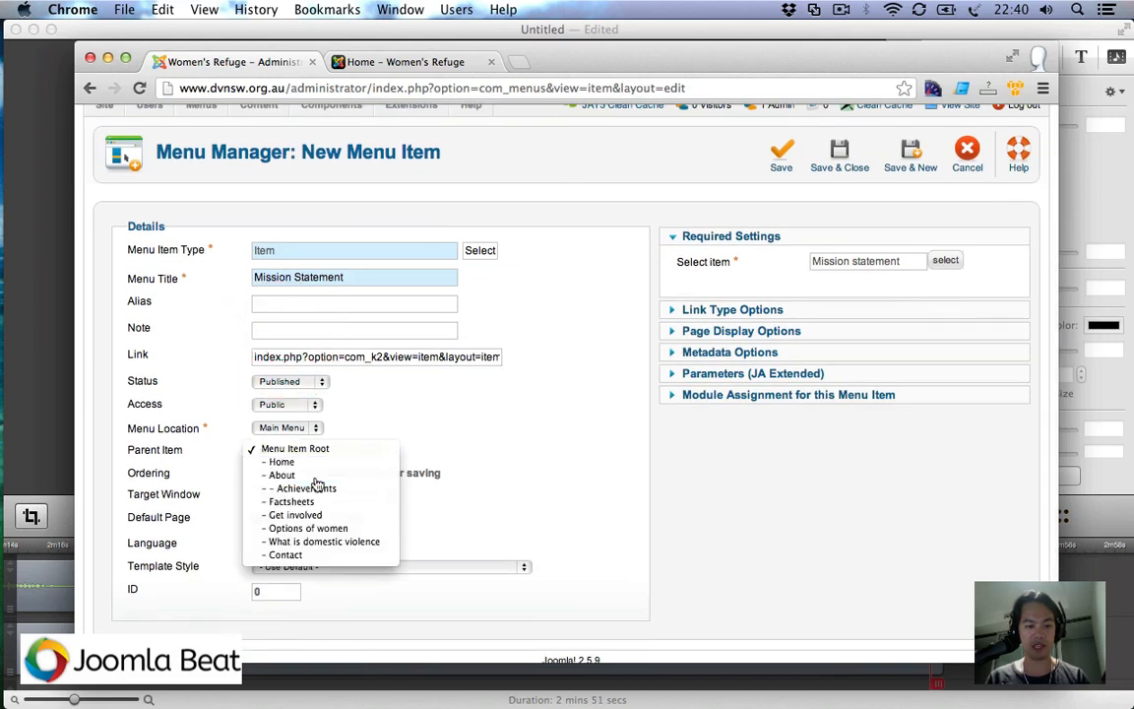
pyautogui.click(319, 476)
pyautogui.click(910, 155)
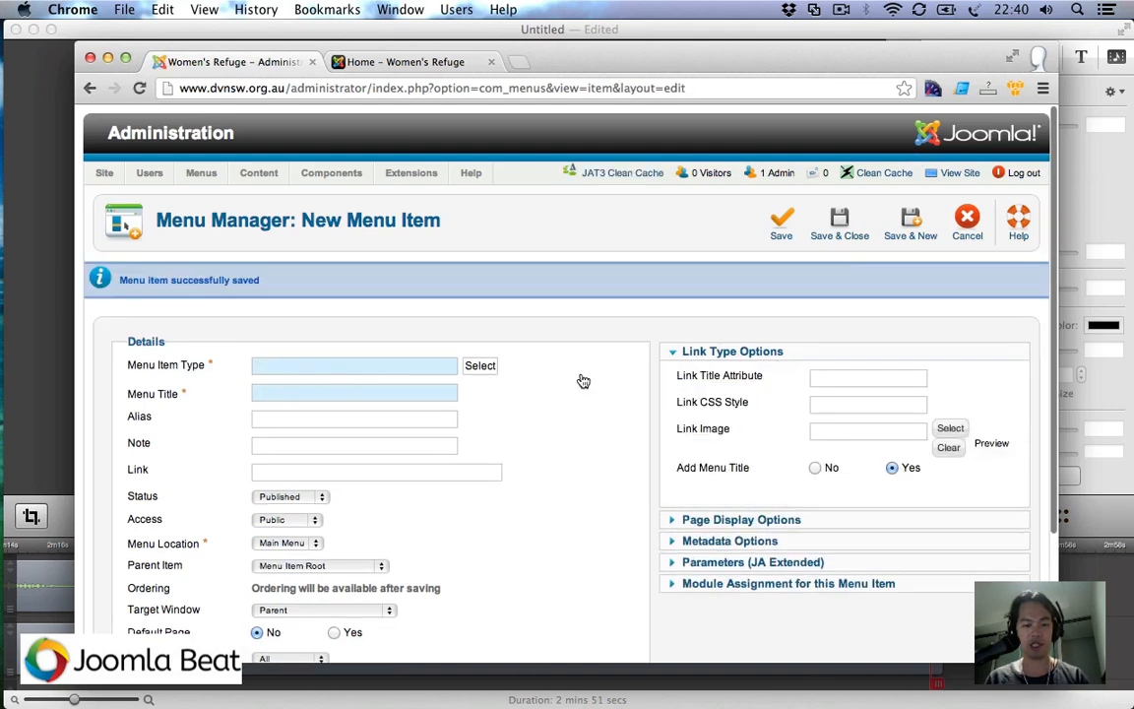
# Step: Create and save a K2 Item menu entry titled Our Overarching Principles for the article of that name, and return to the menu items list
pyautogui.click(481, 366)
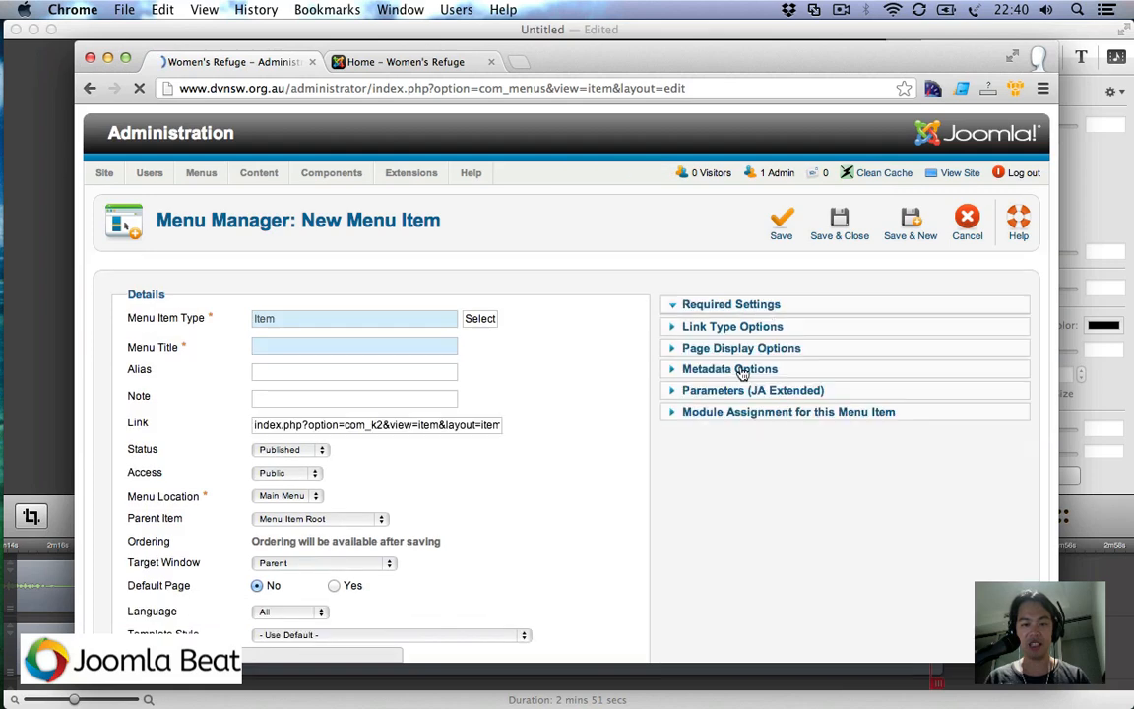
pyautogui.click(944, 330)
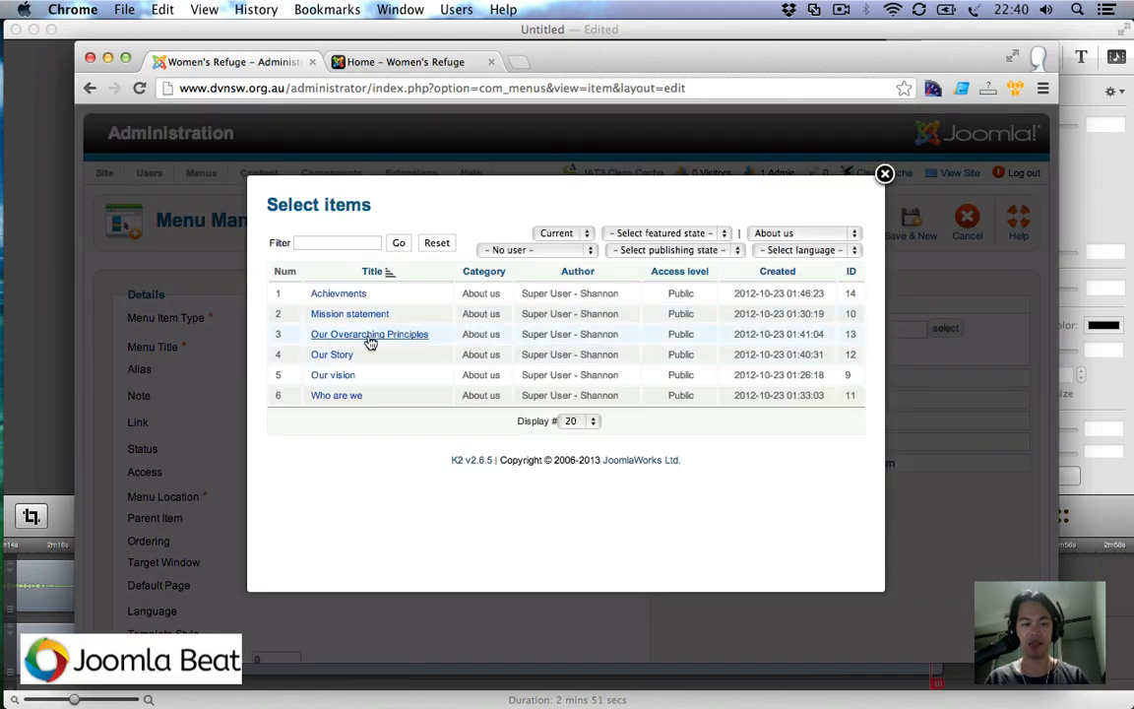
pyautogui.click(370, 335)
pyautogui.click(328, 354)
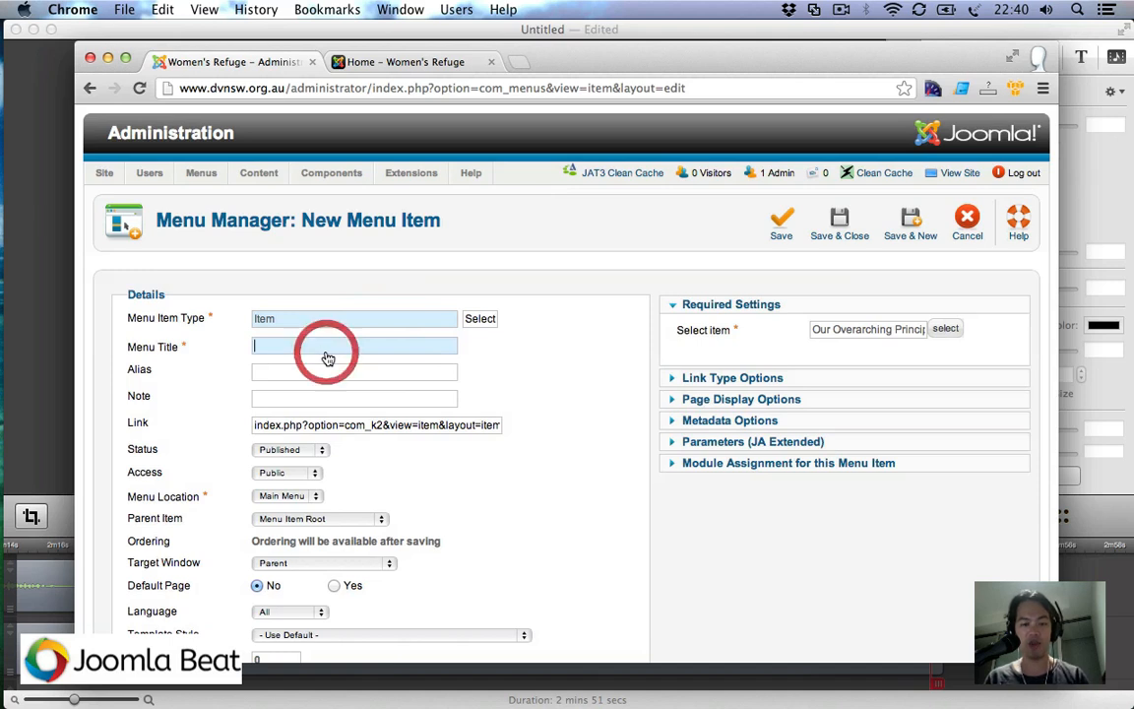
pyautogui.write('Our')
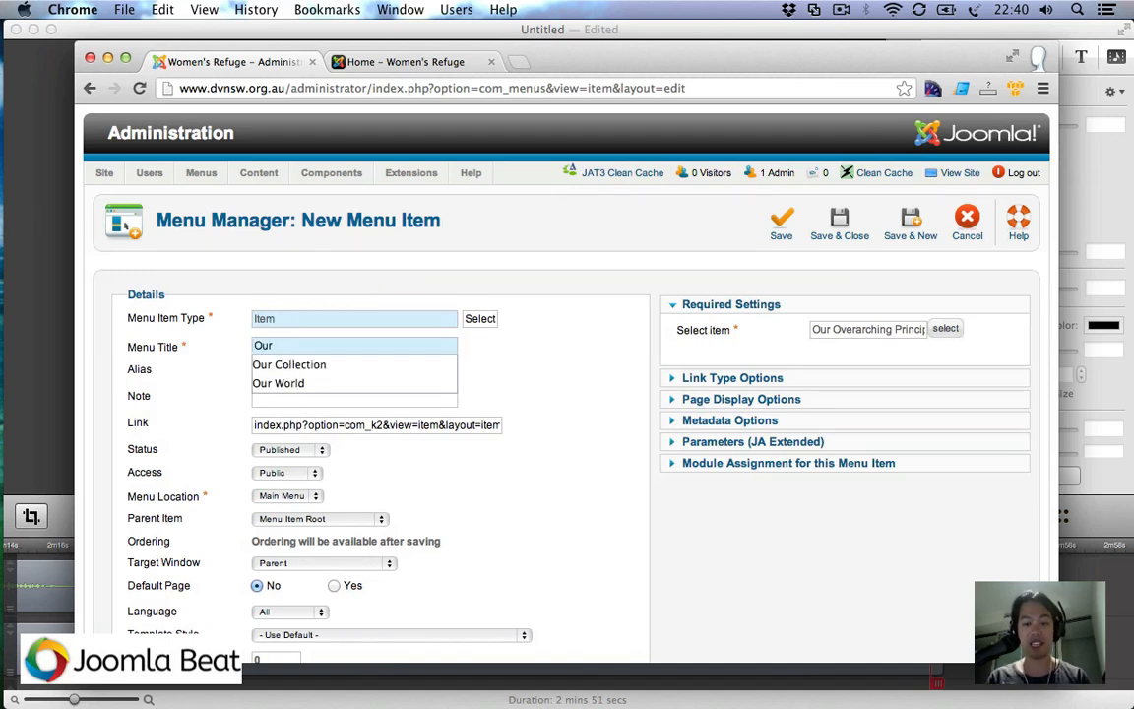
pyautogui.write(' O')
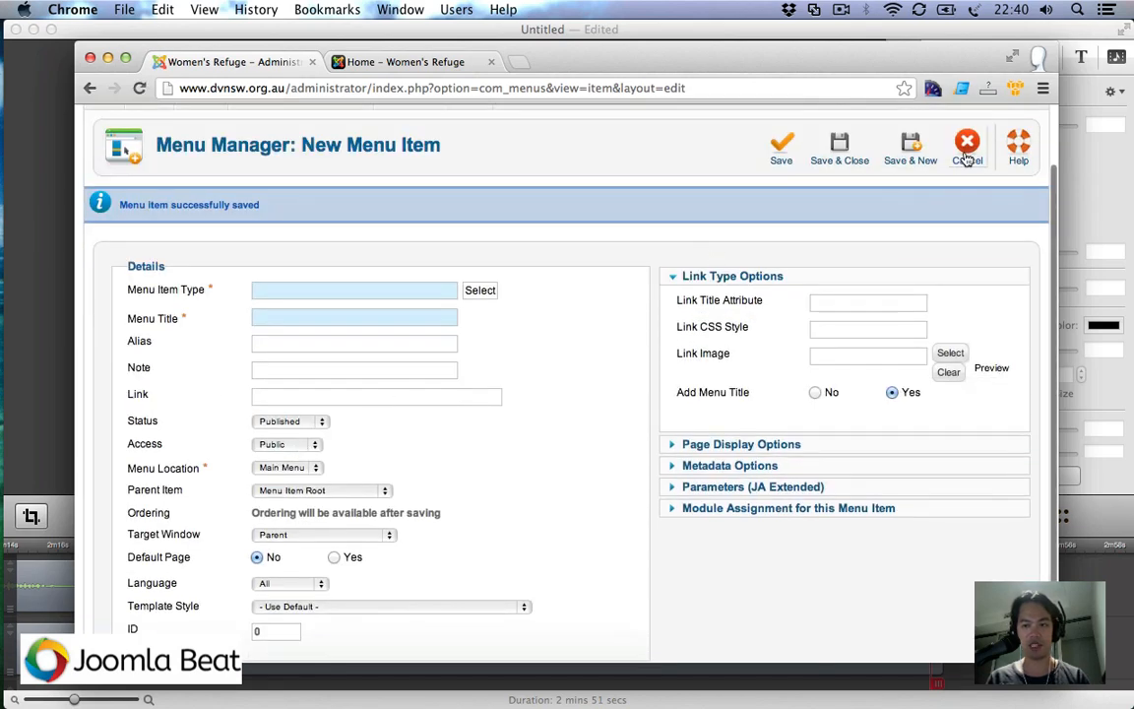
pyautogui.click(965, 145)
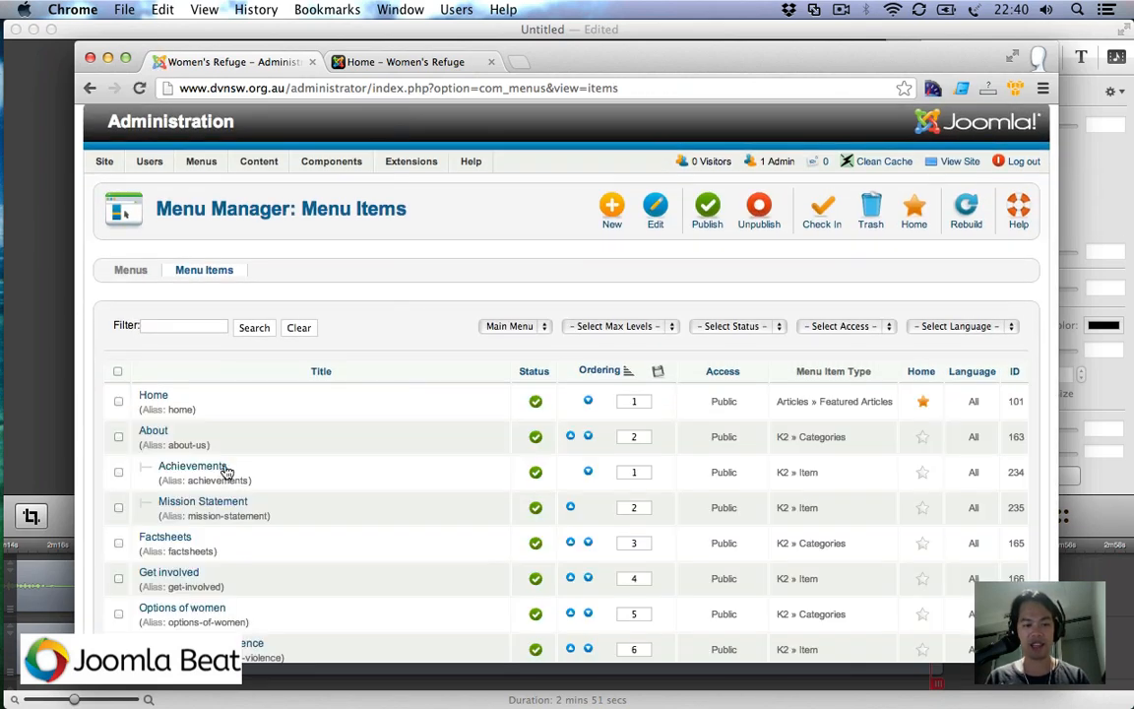
# Step: Open the Our Overarching Principles menu item, set its parent item to About, and save and close it
pyautogui.scroll(-5, 302, 473)
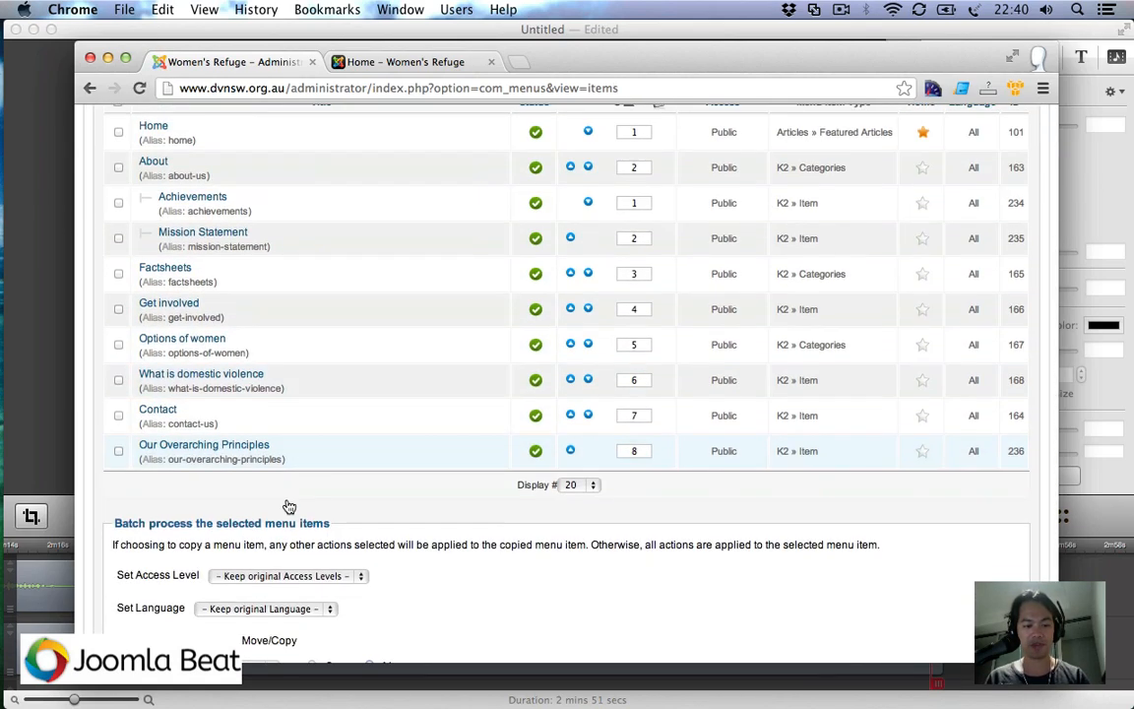
pyautogui.click(228, 451)
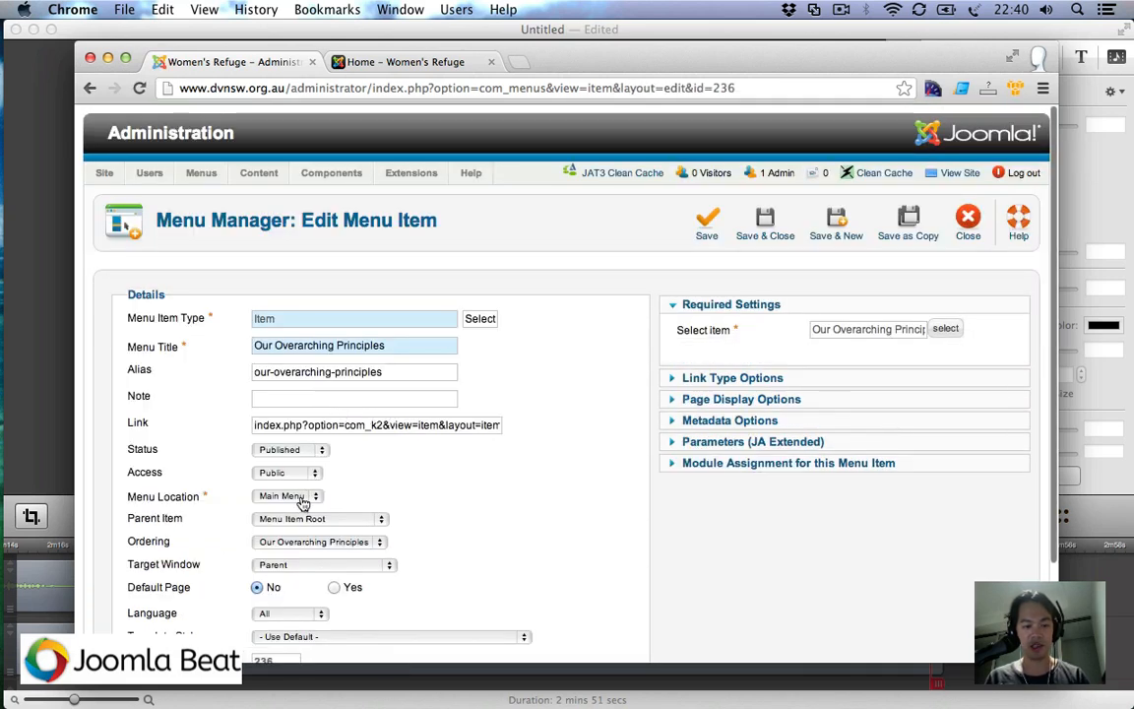
pyautogui.click(311, 527)
pyautogui.click(324, 546)
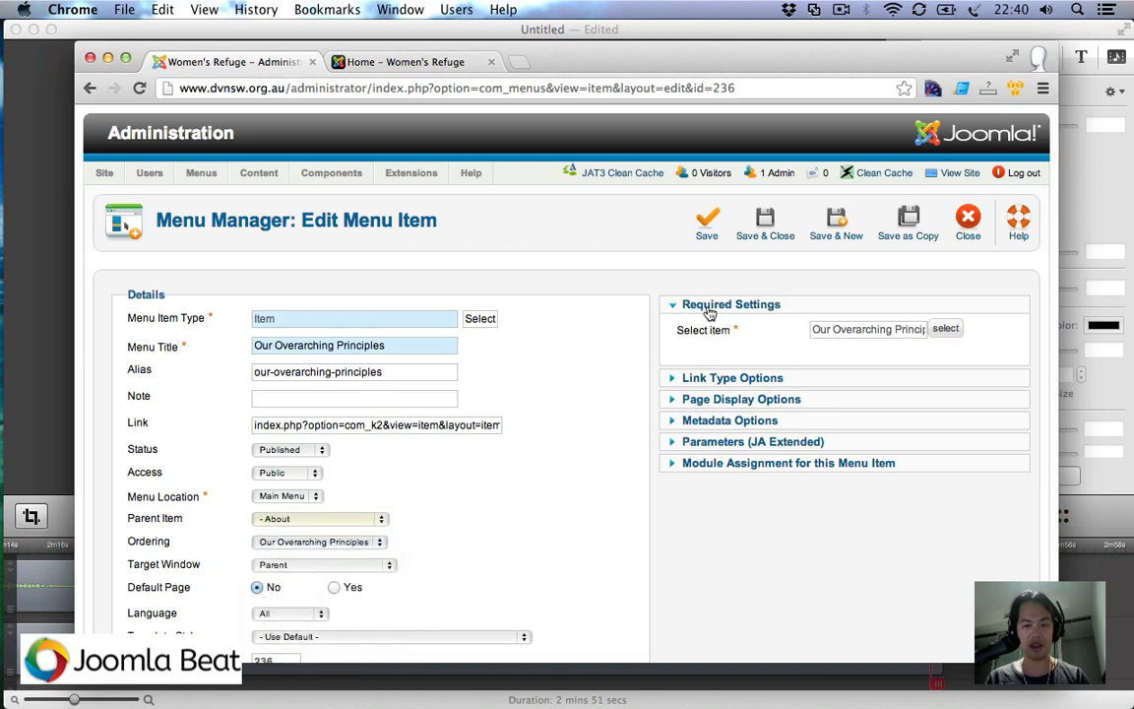
pyautogui.click(763, 243)
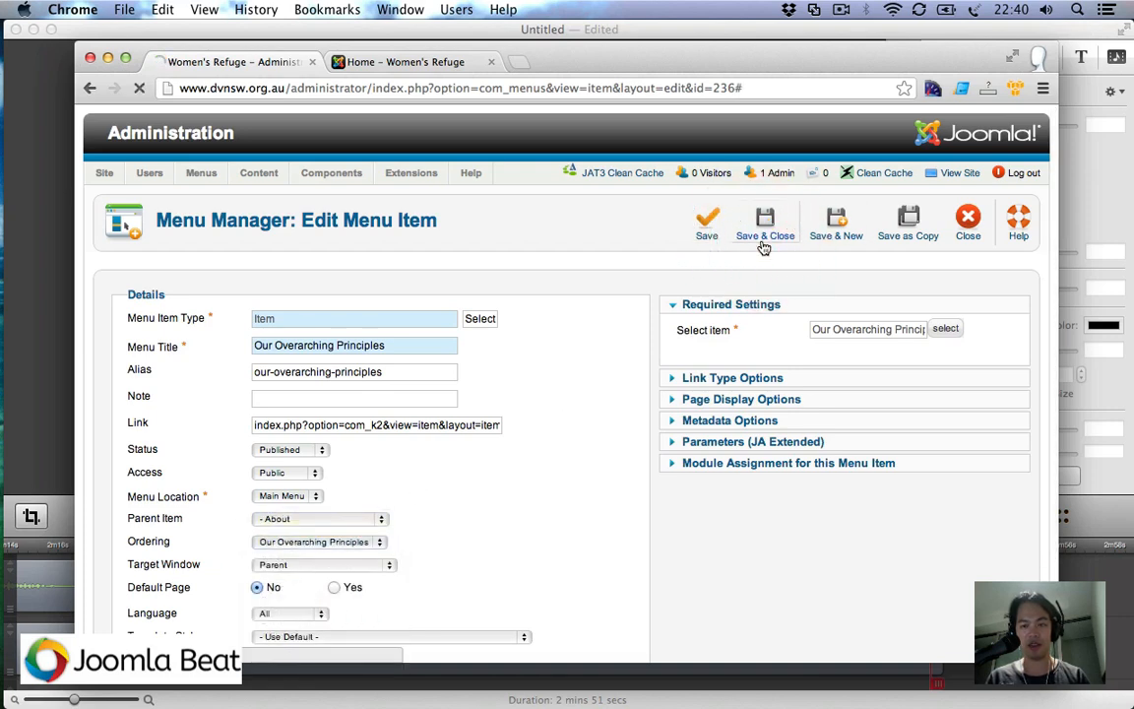
# Step: Start a new Main Menu item and set its type to K2 Item
pyautogui.scroll(-5, 407, 330)
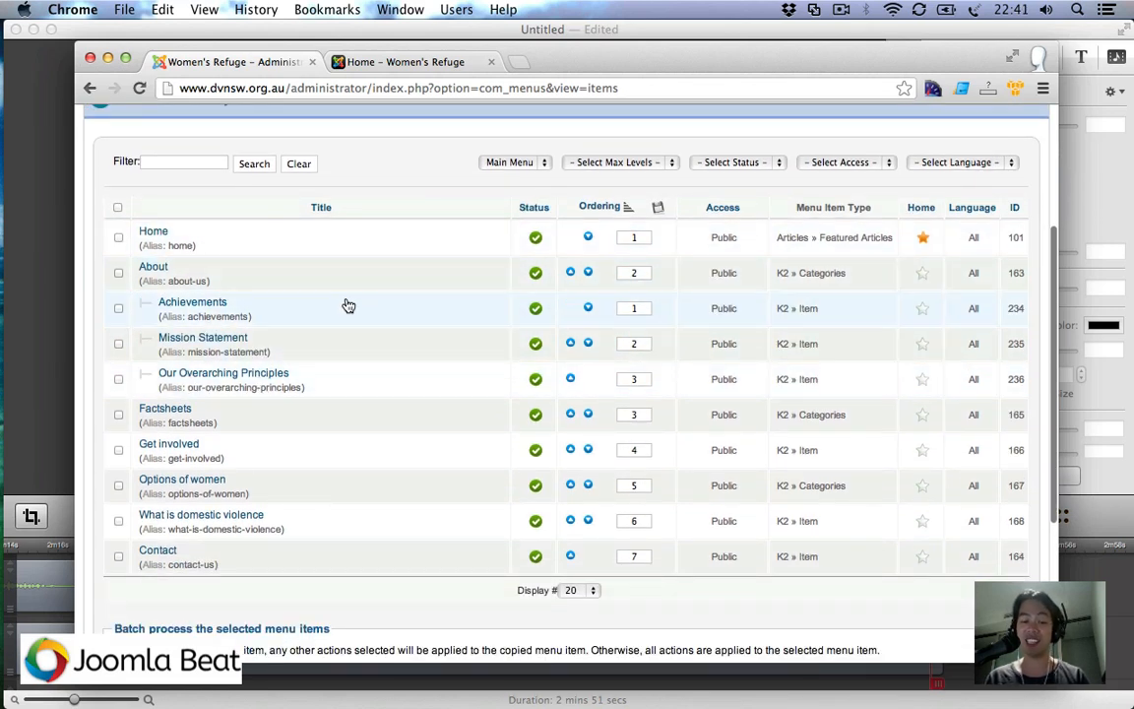
pyautogui.scroll(4, 610, 295)
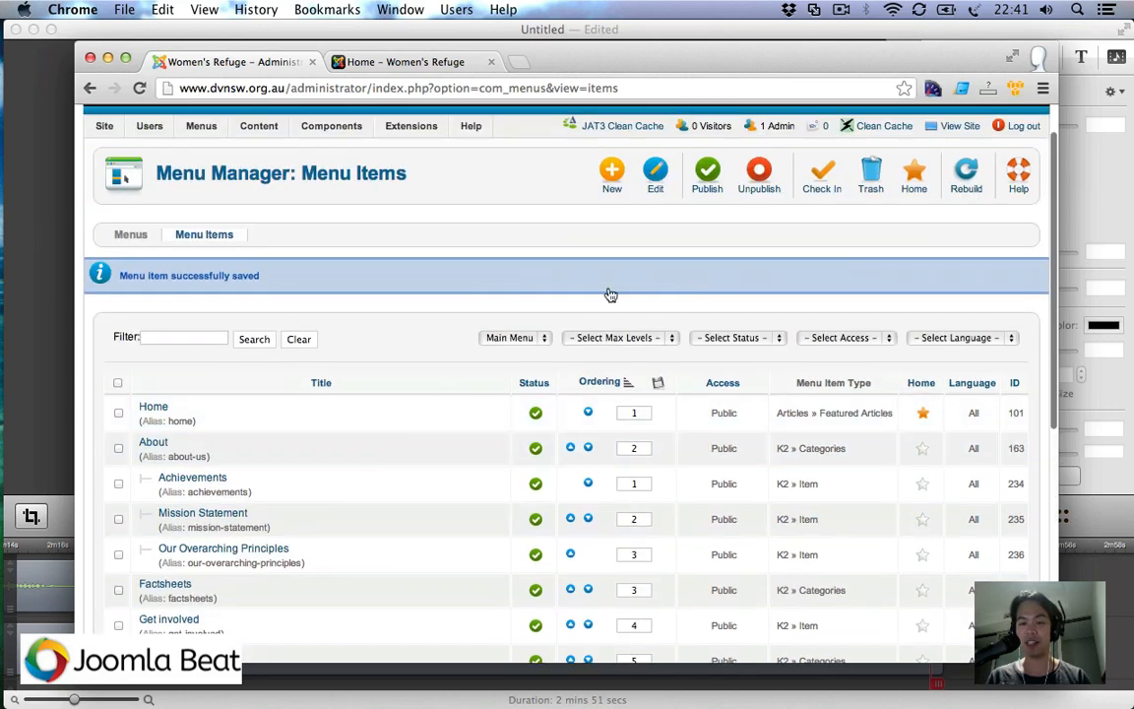
pyautogui.click(613, 183)
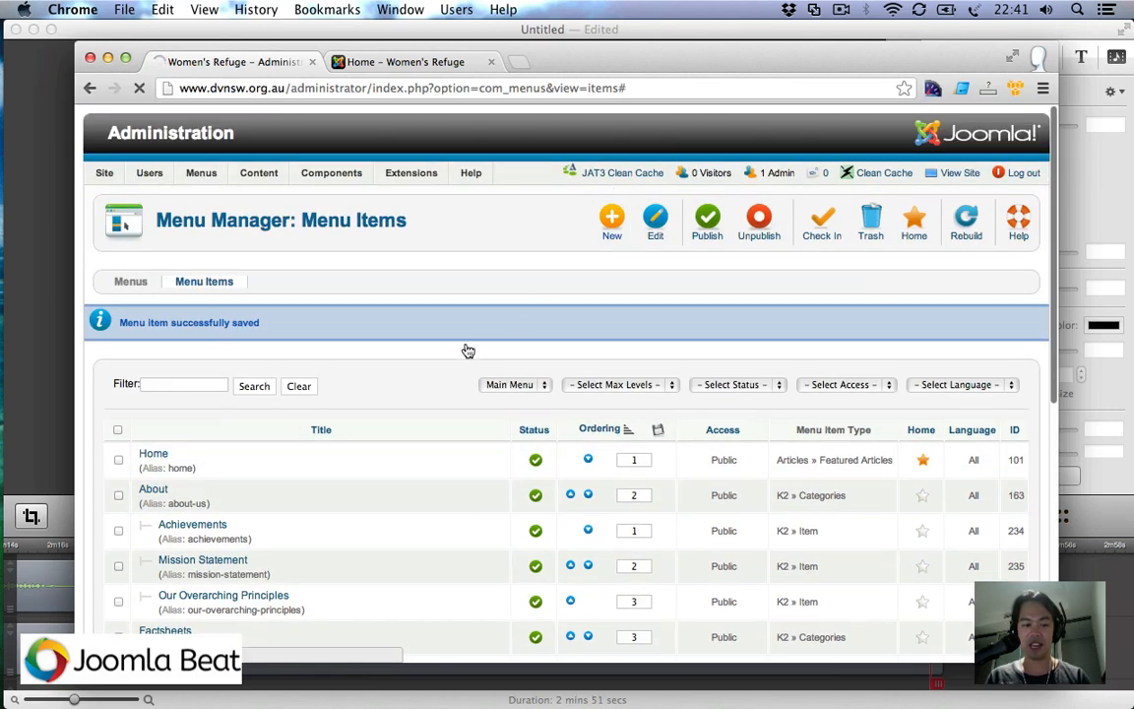
pyautogui.click(481, 319)
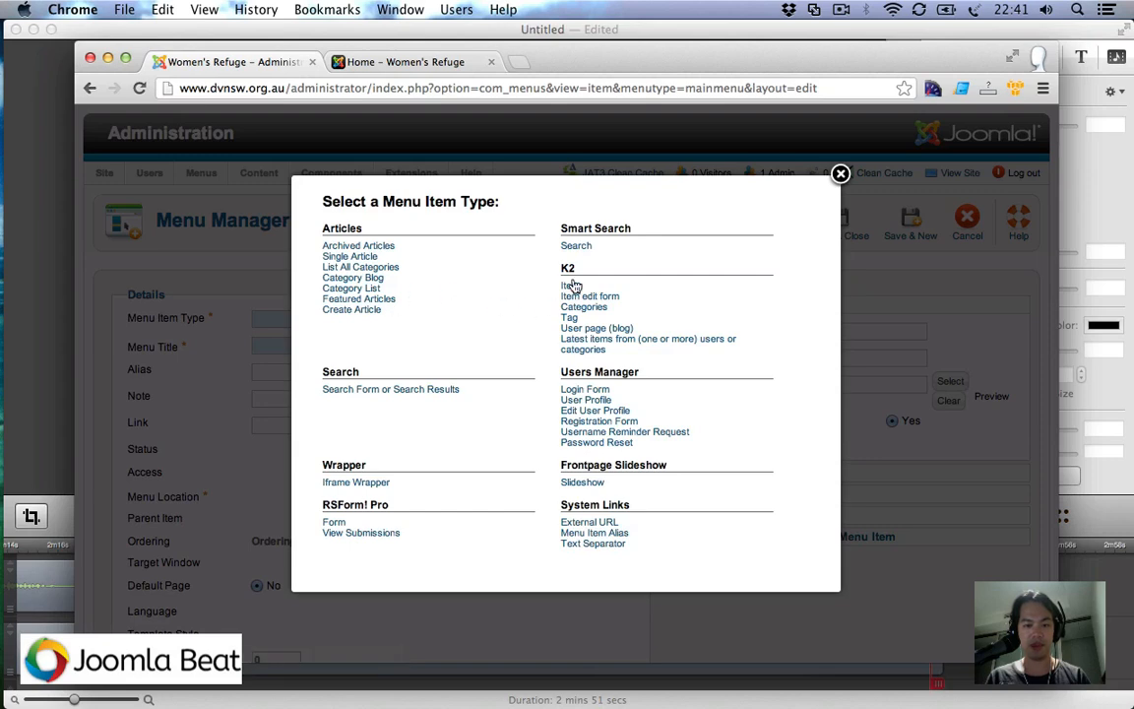
pyautogui.click(570, 285)
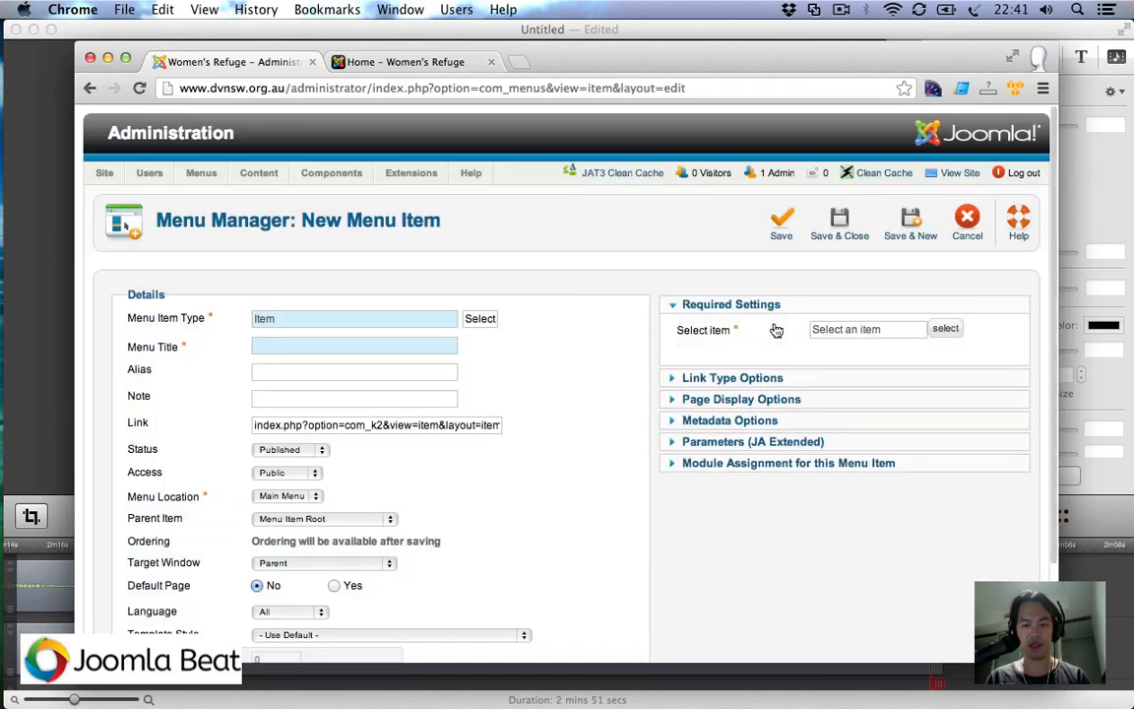
# Step: Link the new menu item to the K2 article Our Story and title it Our Story
pyautogui.click(945, 329)
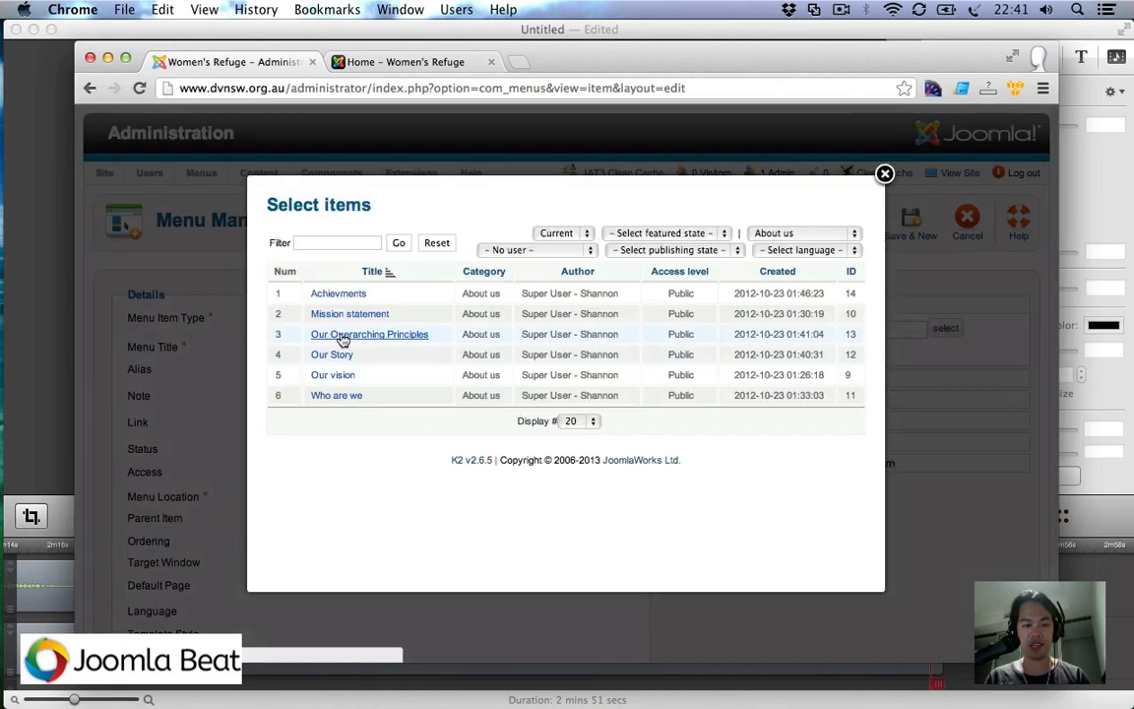
pyautogui.click(334, 354)
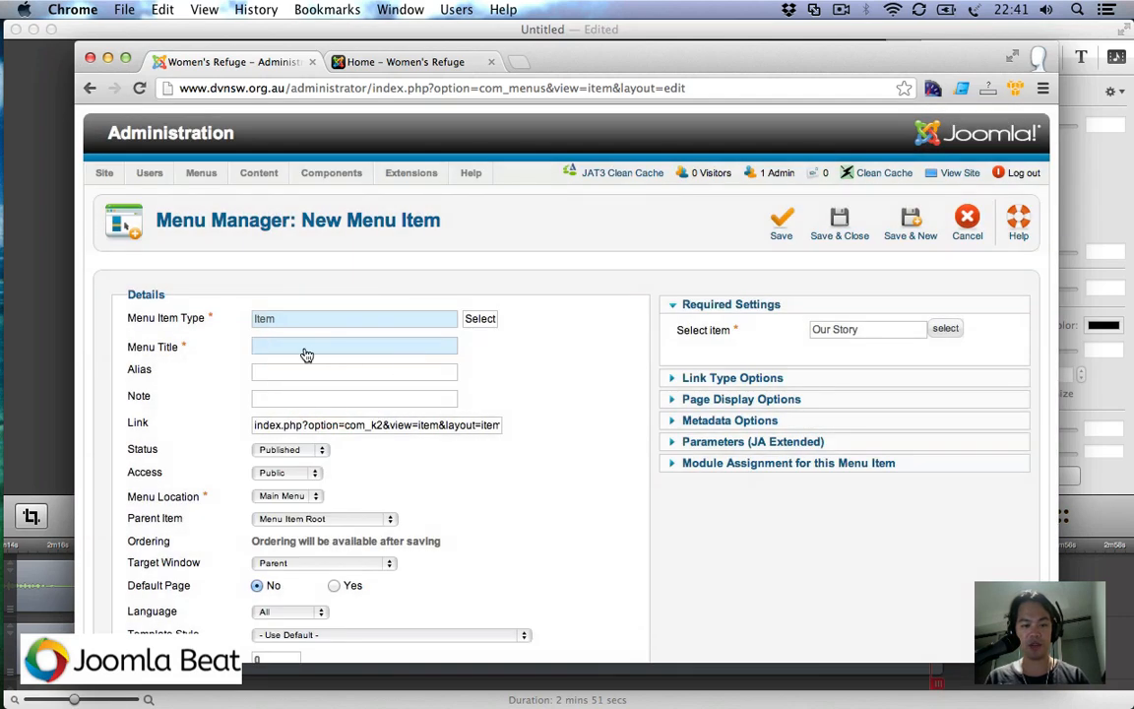
pyautogui.write('Our ')
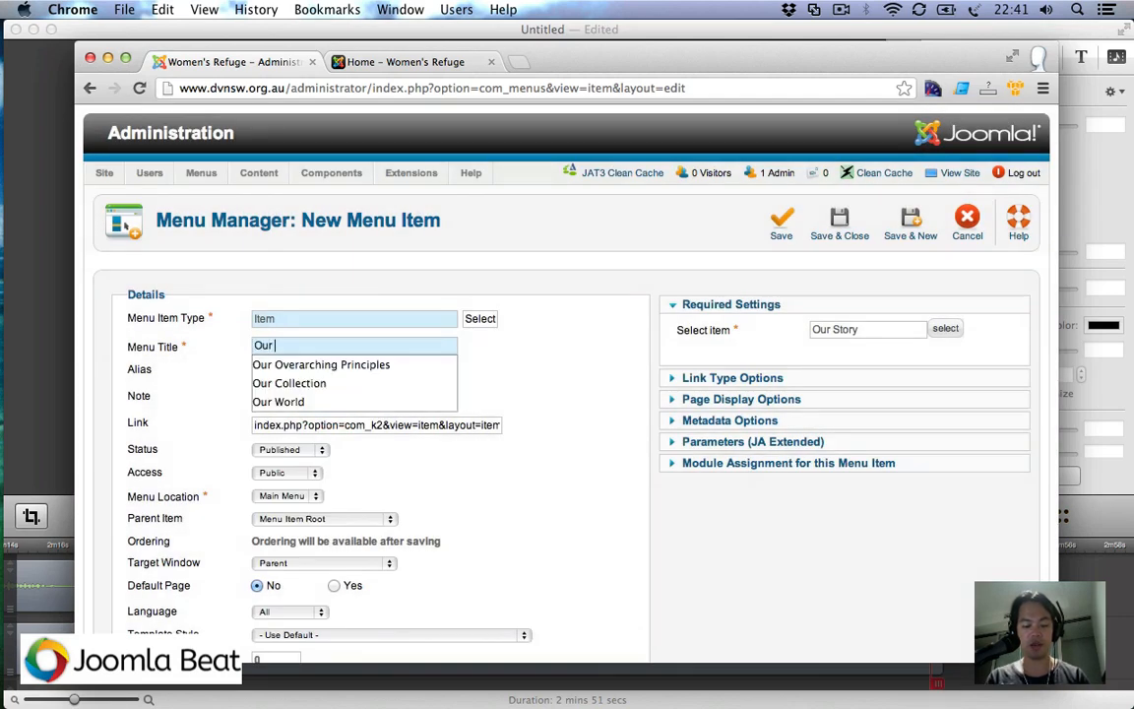
pyautogui.write('Story')
# Step: Set the Our Story item's parent to About and save it, opening another blank menu item
pyautogui.scroll(-3, 494, 375)
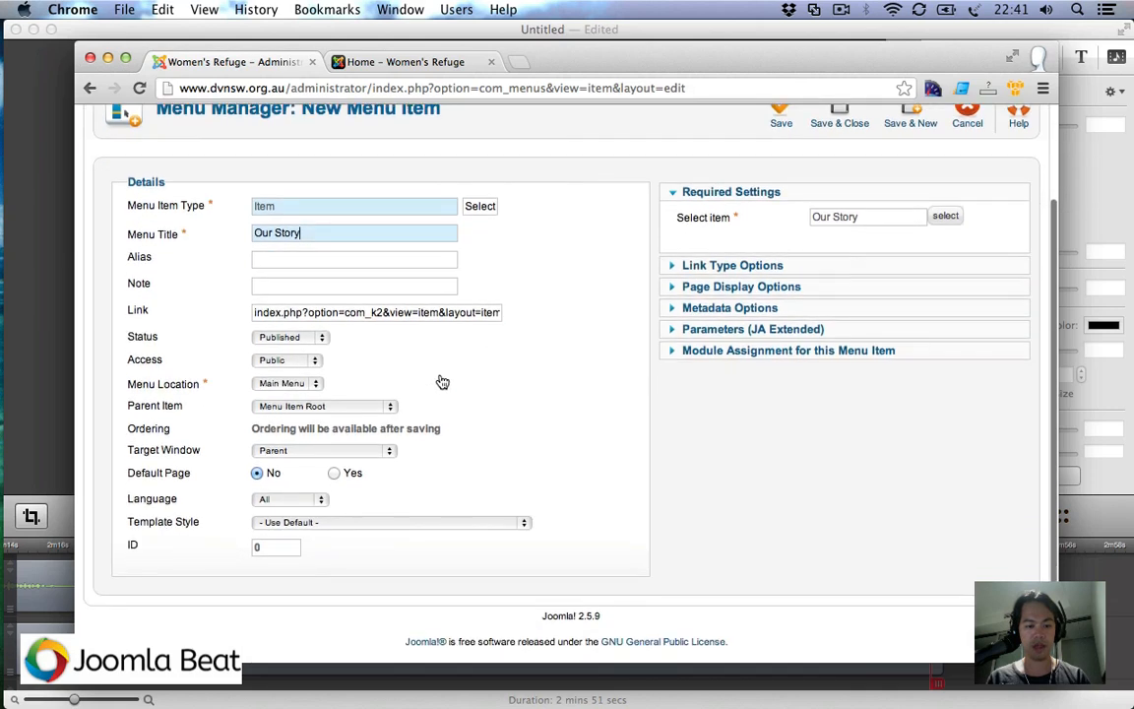
pyautogui.click(320, 406)
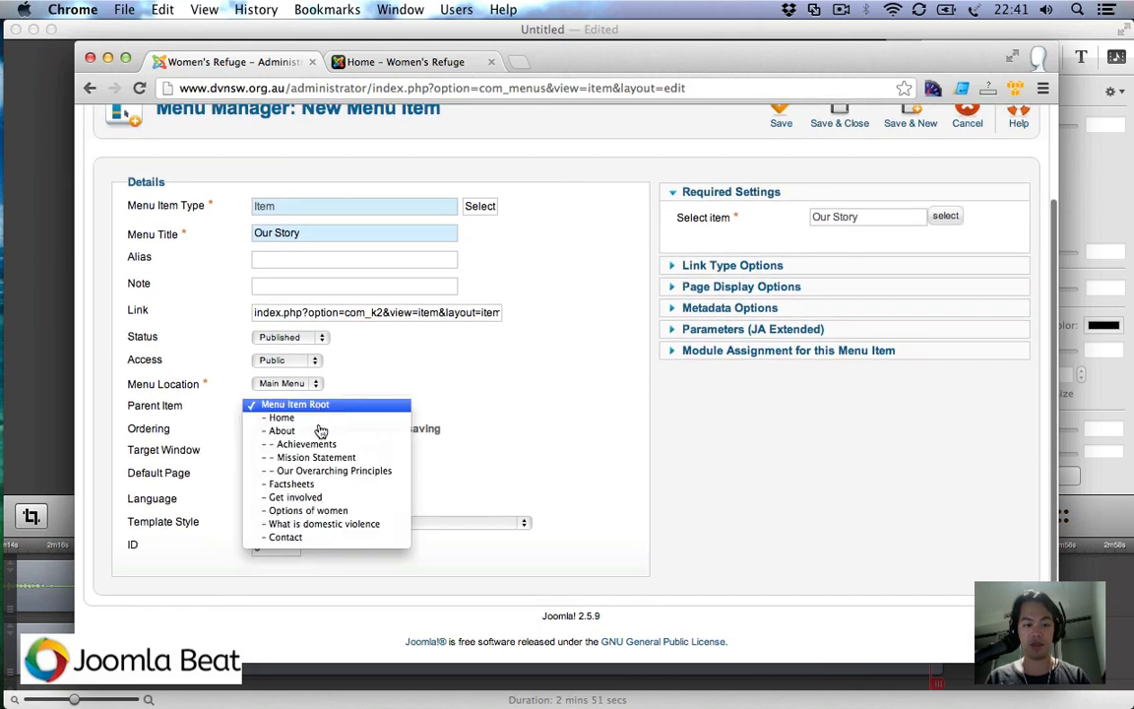
pyautogui.click(322, 432)
pyautogui.scroll(3, 602, 418)
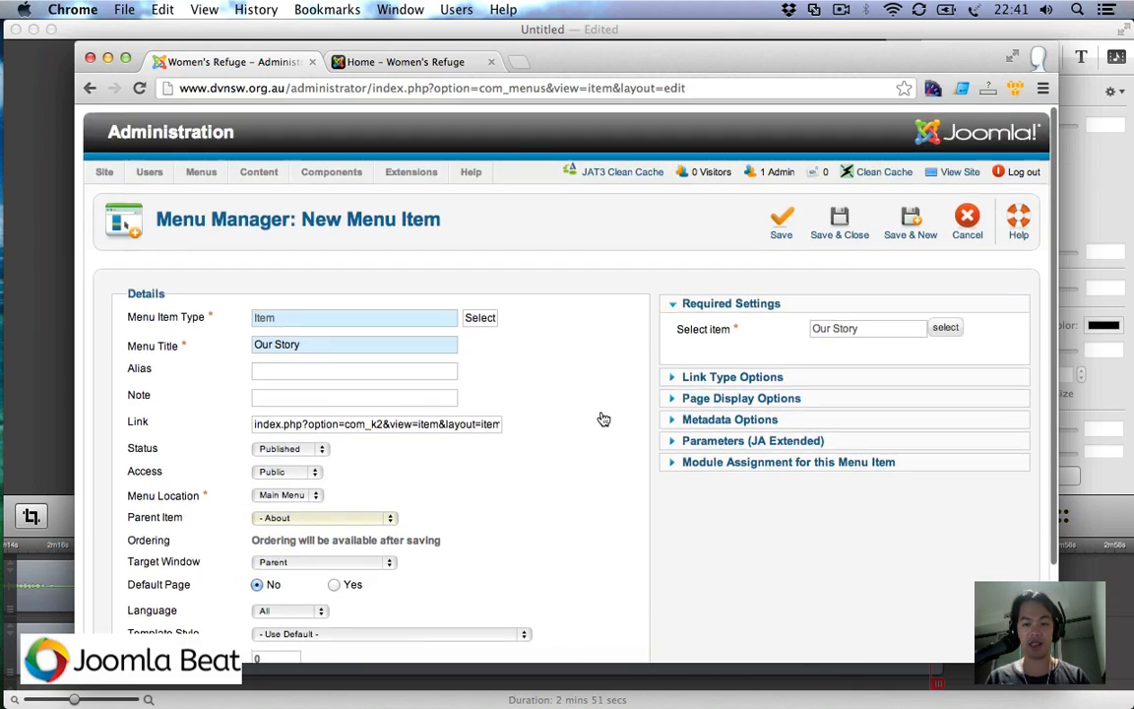
pyautogui.click(907, 225)
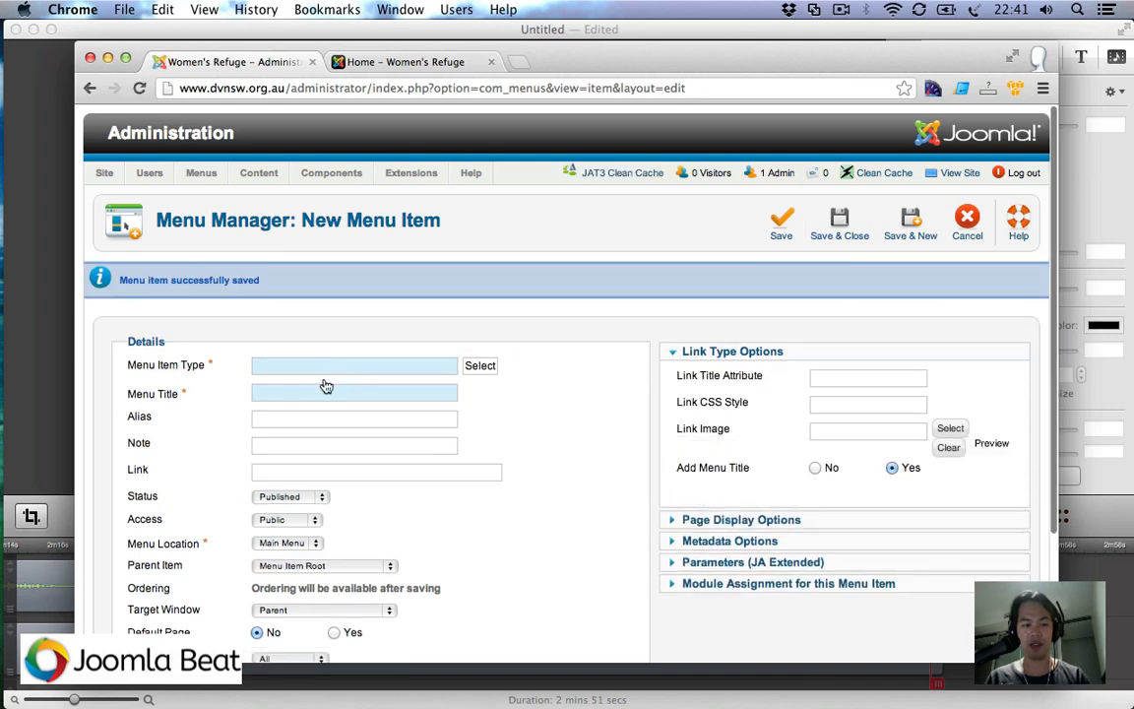
# Step: Create a K2 Item menu entry titled Our Vision for the Our vision article under About, and save it with another blank item opened
pyautogui.click(490, 370)
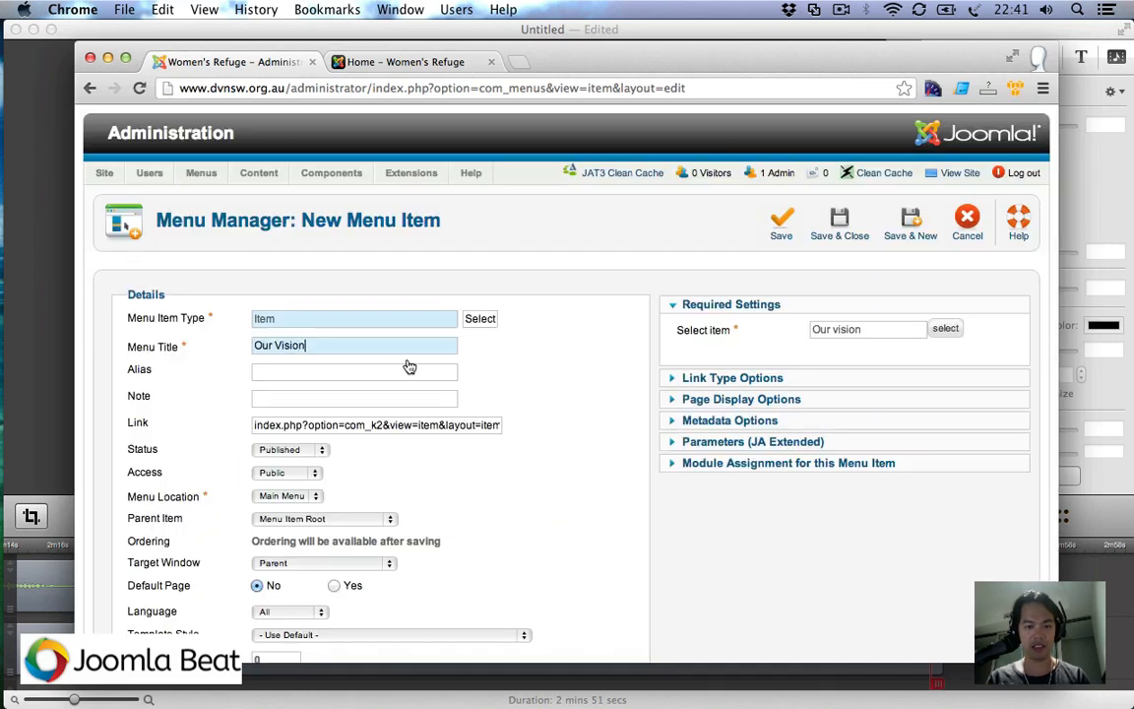
pyautogui.scroll(-3, 511, 374)
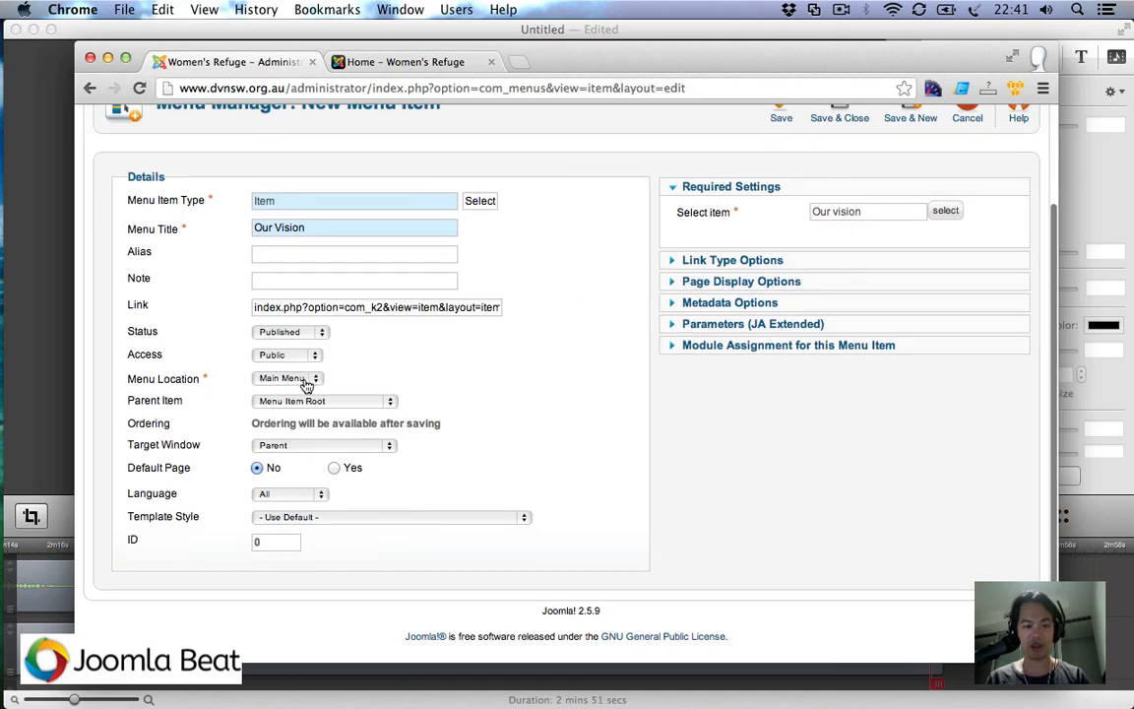
pyautogui.click(306, 385)
pyautogui.click(367, 401)
pyautogui.click(371, 404)
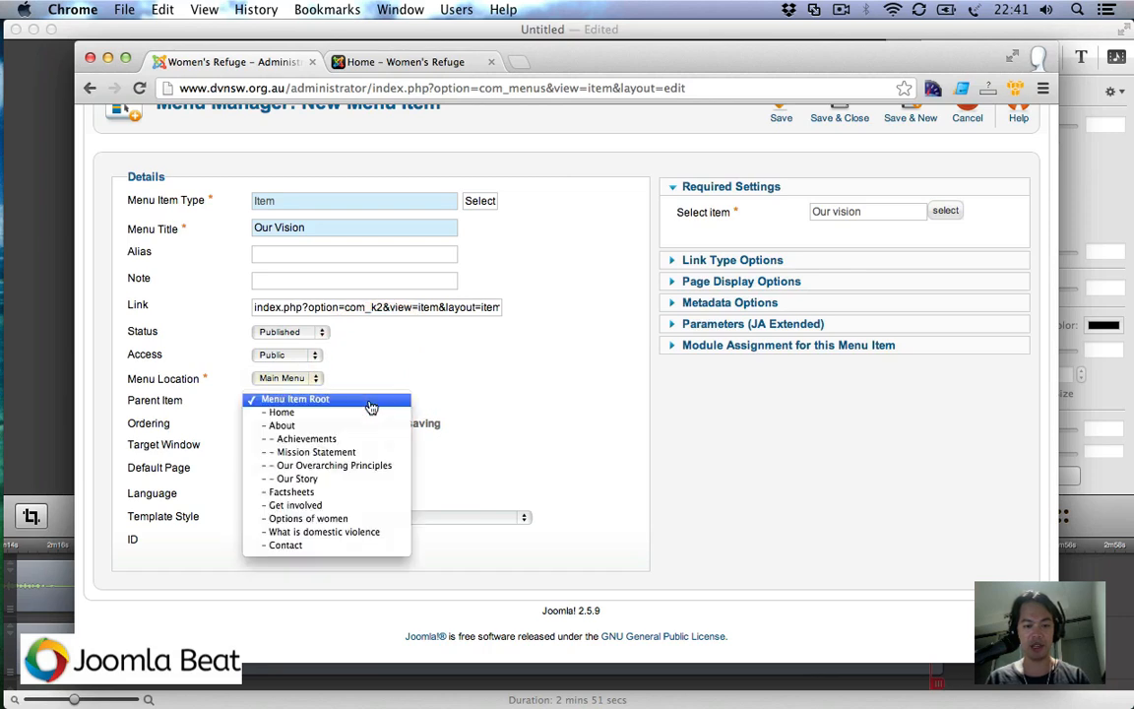
pyautogui.click(349, 425)
pyautogui.scroll(3, 794, 352)
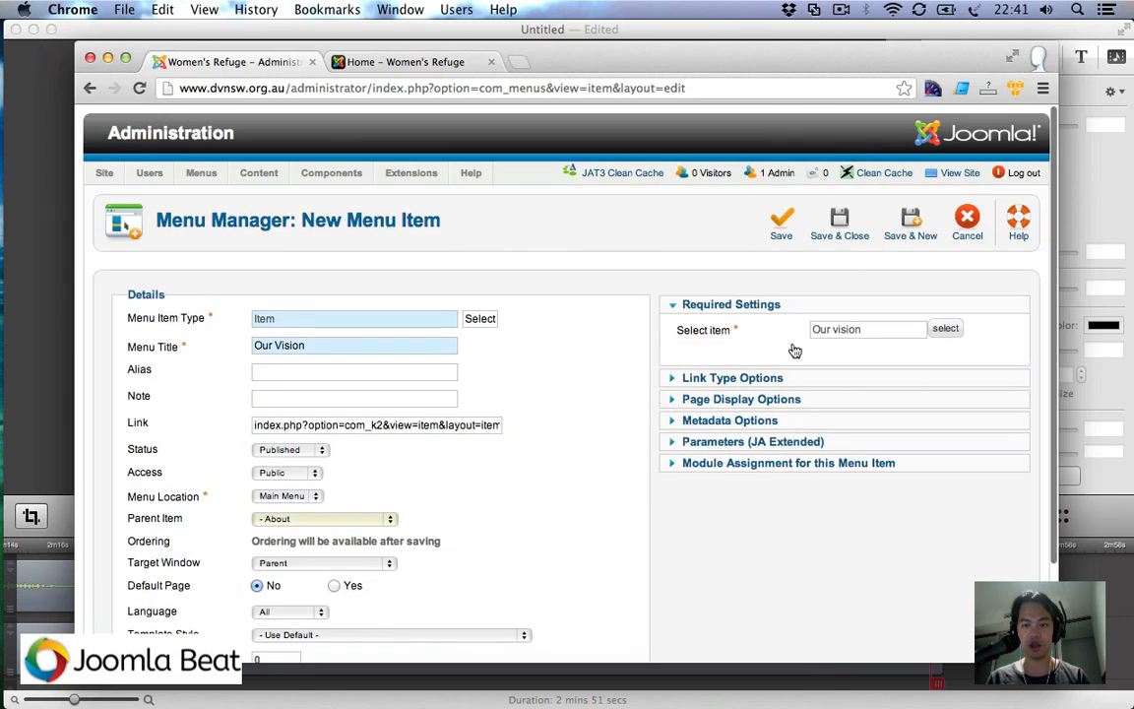
pyautogui.click(906, 218)
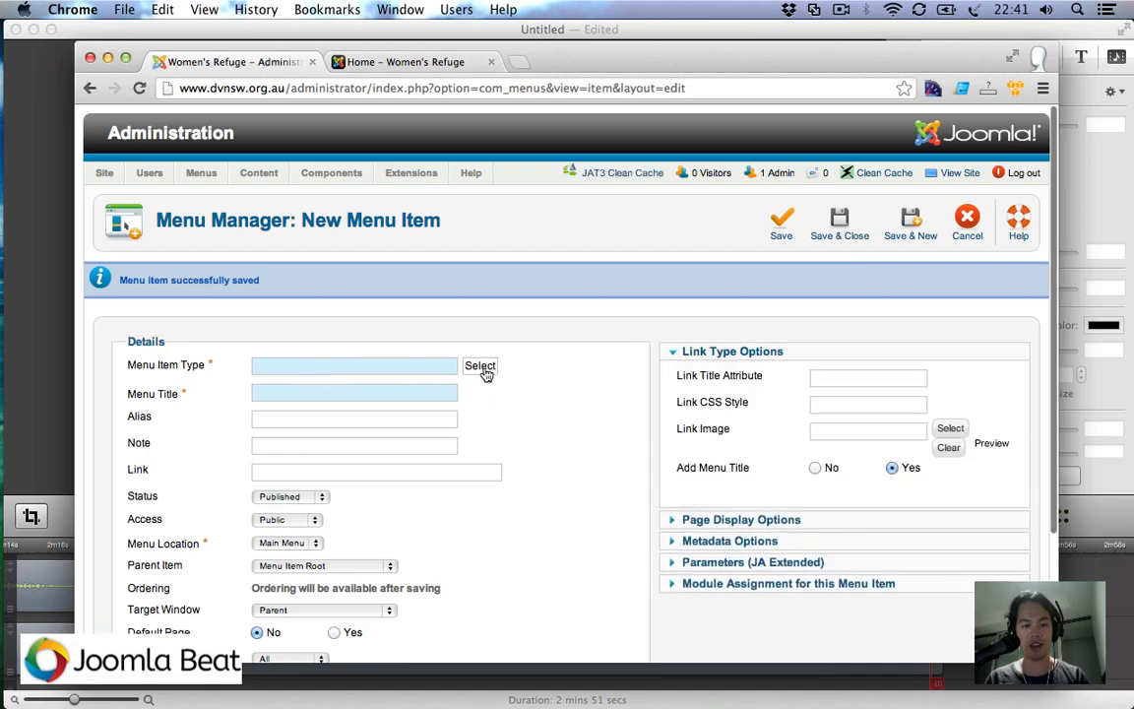
# Step: Set the blank new menu item's type to K2 Item
pyautogui.click(480, 366)
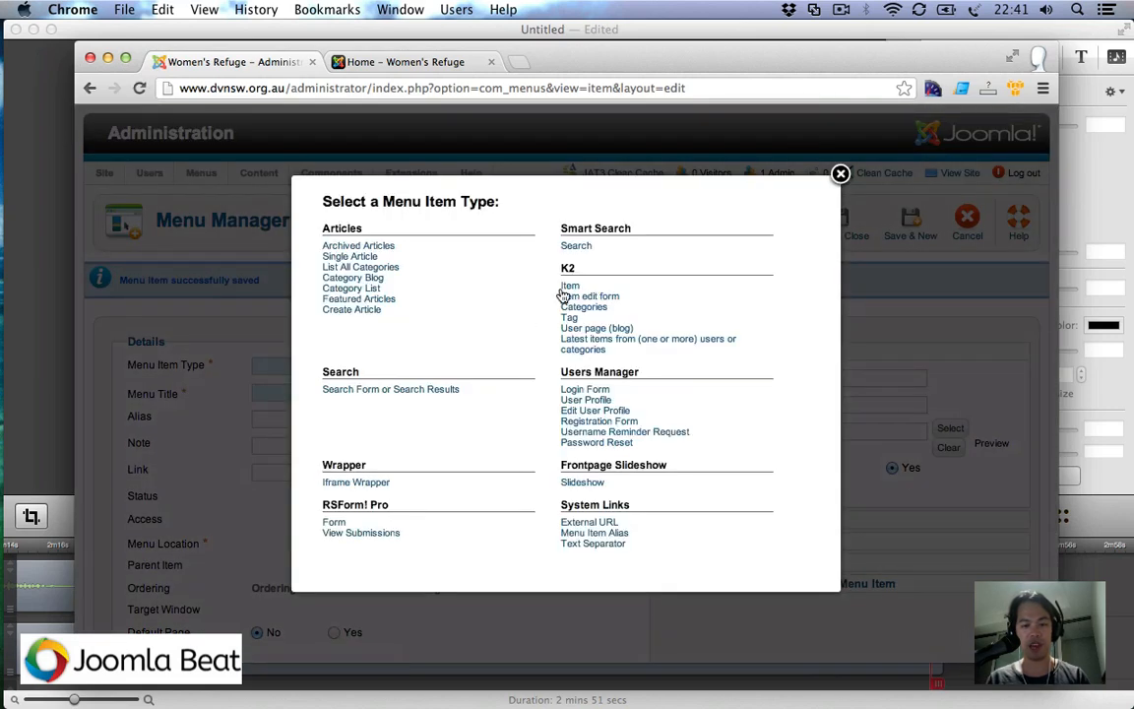
pyautogui.click(569, 287)
pyautogui.click(325, 401)
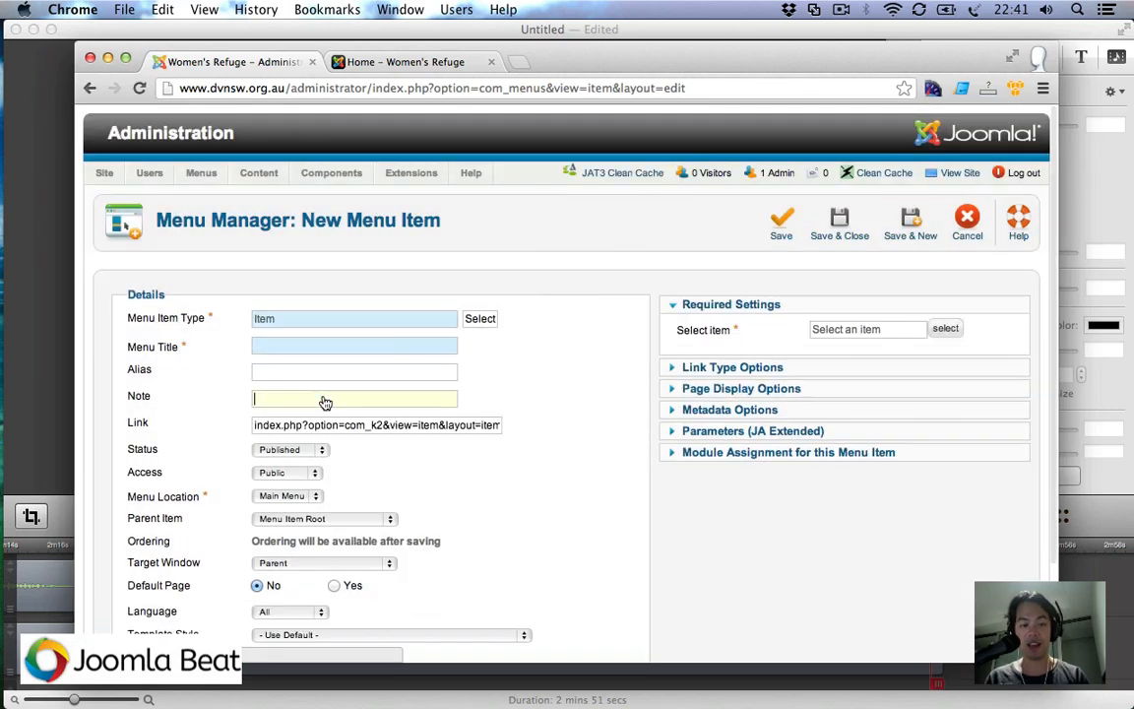
# Step: Link the new menu item to the K2 article Who are we, title it Who We Are, and save it under the parent About
pyautogui.click(945, 329)
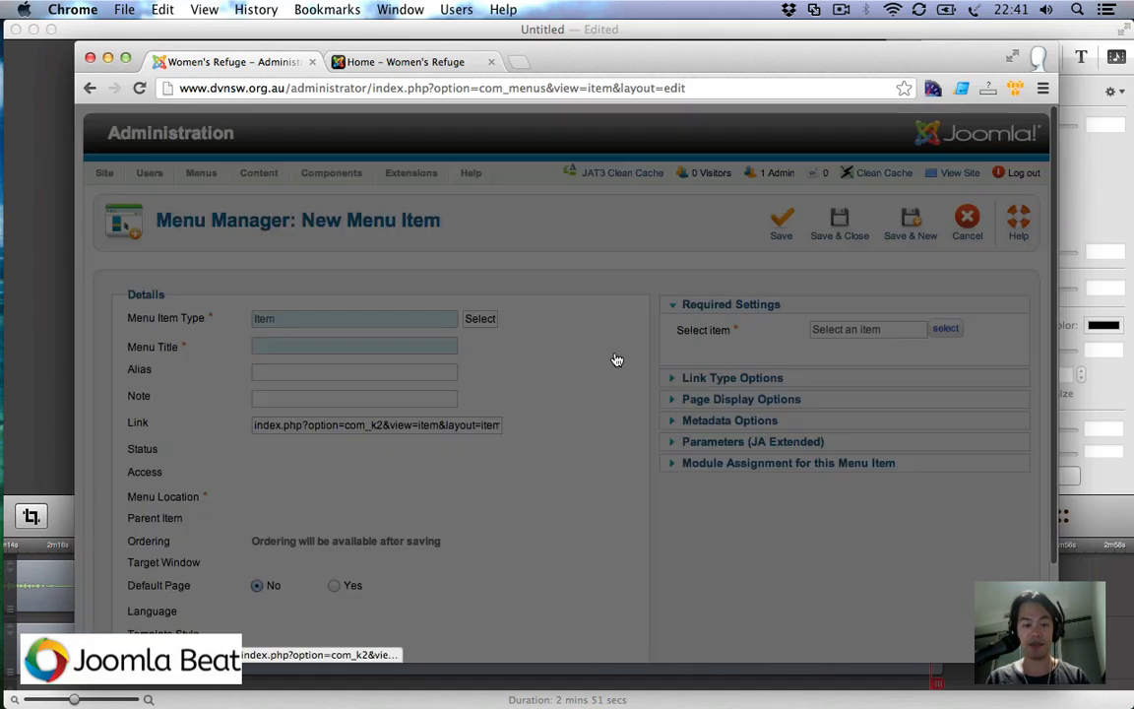
pyautogui.click(348, 392)
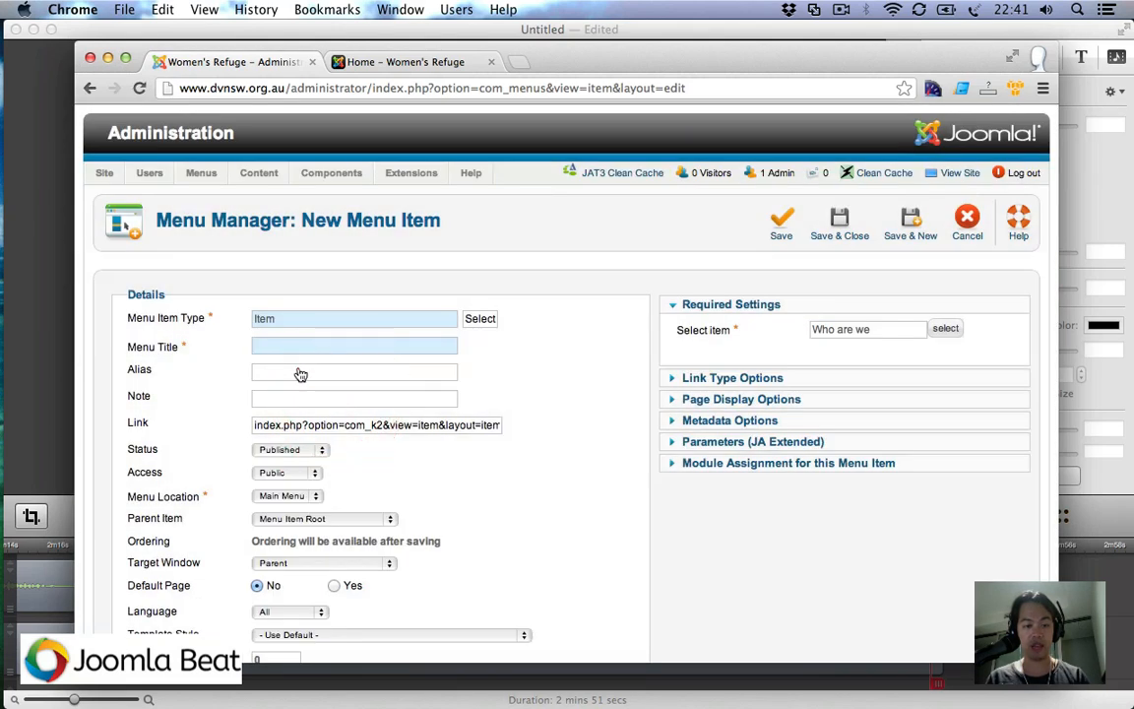
pyautogui.write('Who We Are')
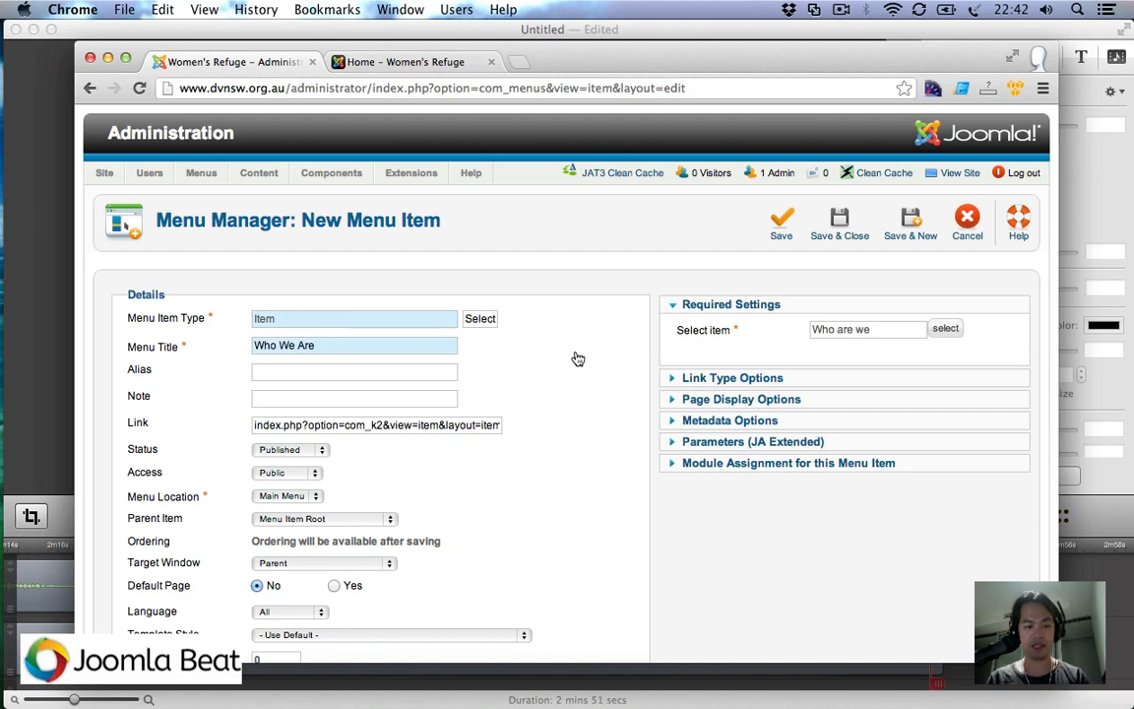
pyautogui.scroll(-2, 576, 358)
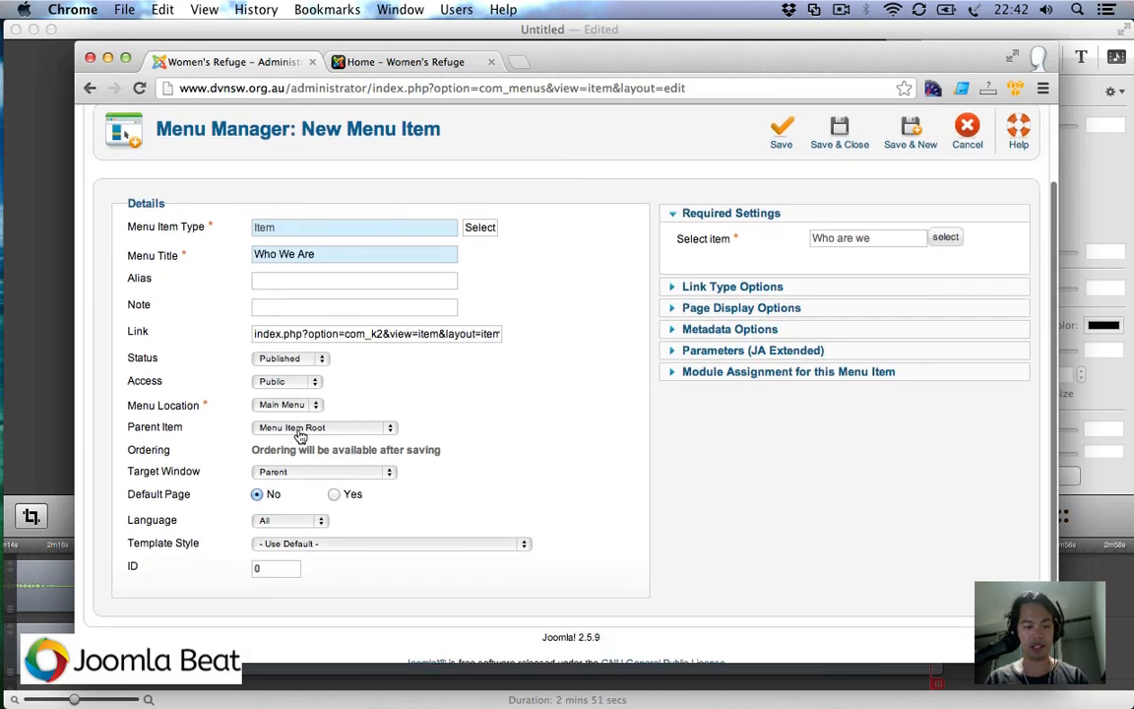
pyautogui.click(300, 433)
pyautogui.click(297, 451)
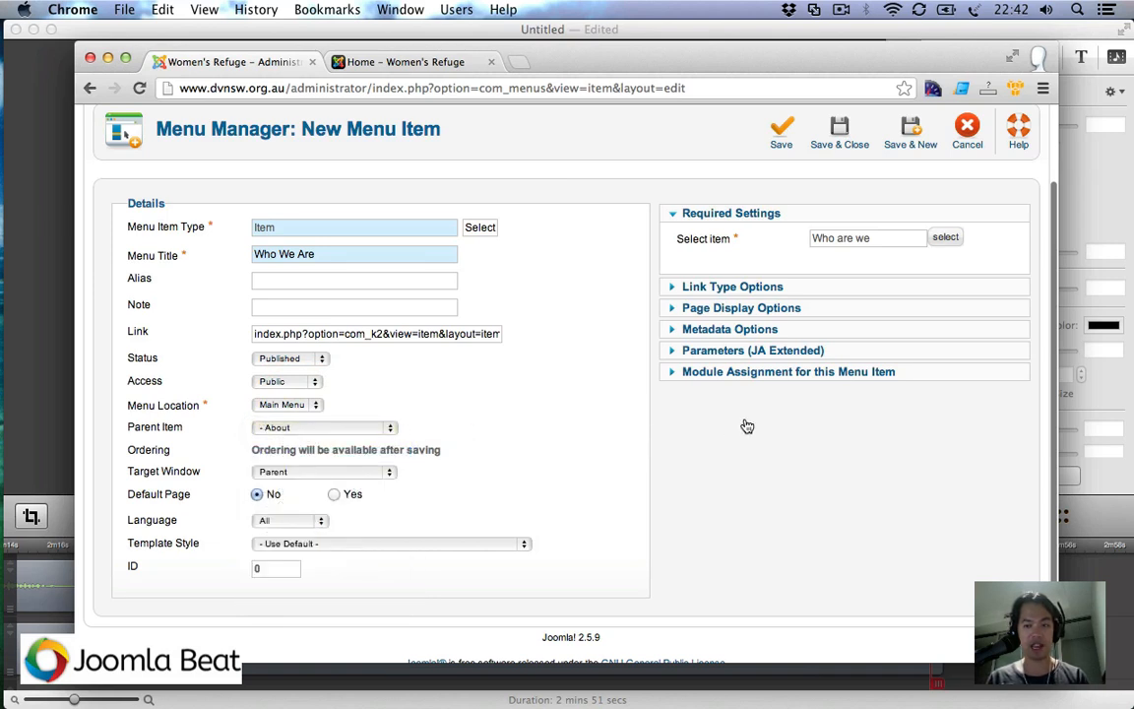
pyautogui.click(782, 153)
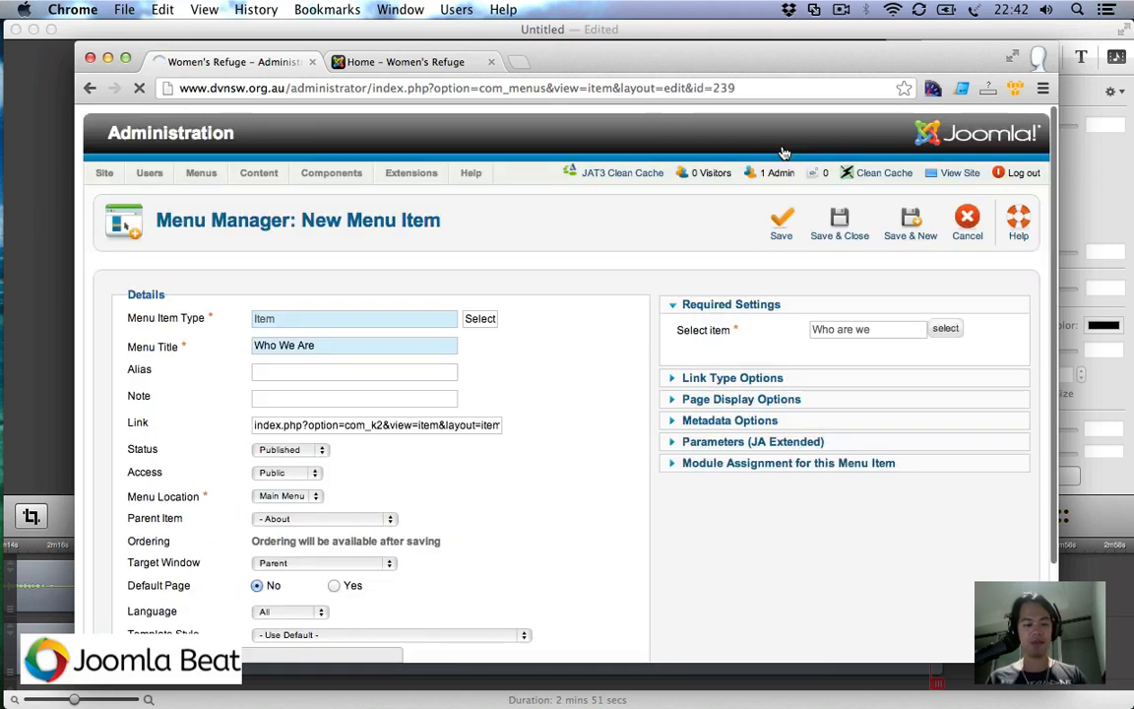
# Step: Look at the Who We Are item's target window options and check how the About and Achievements links open on the live site
pyautogui.scroll(-4, 607, 255)
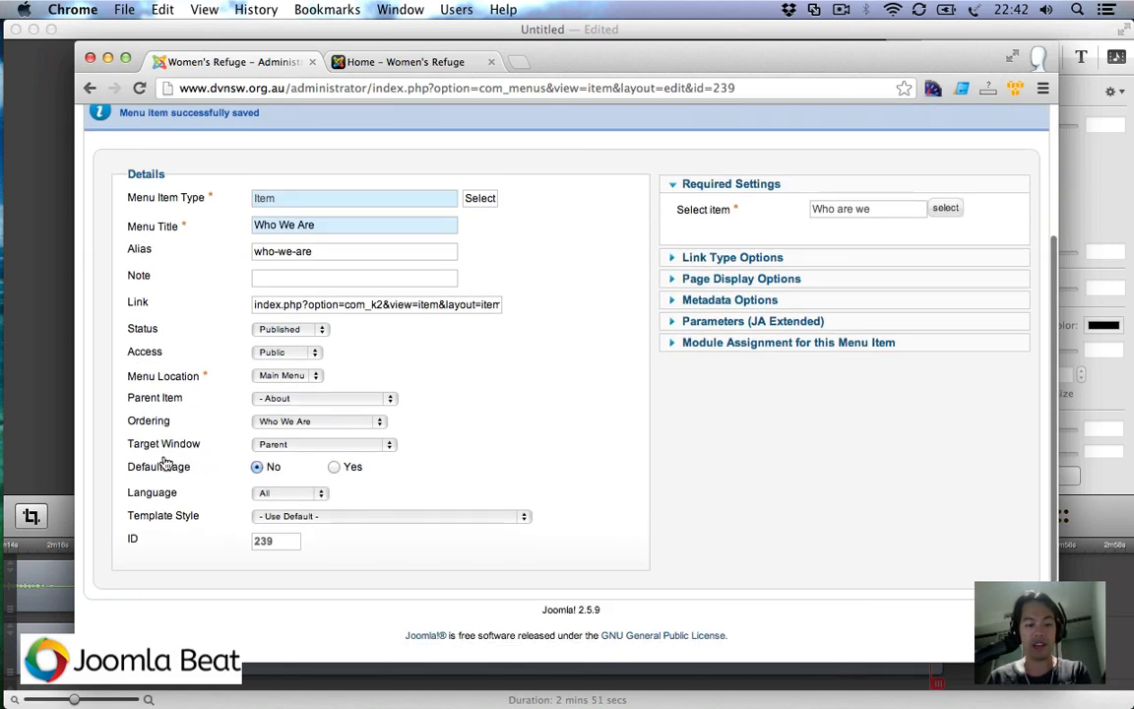
pyautogui.click(307, 445)
pyautogui.click(394, 445)
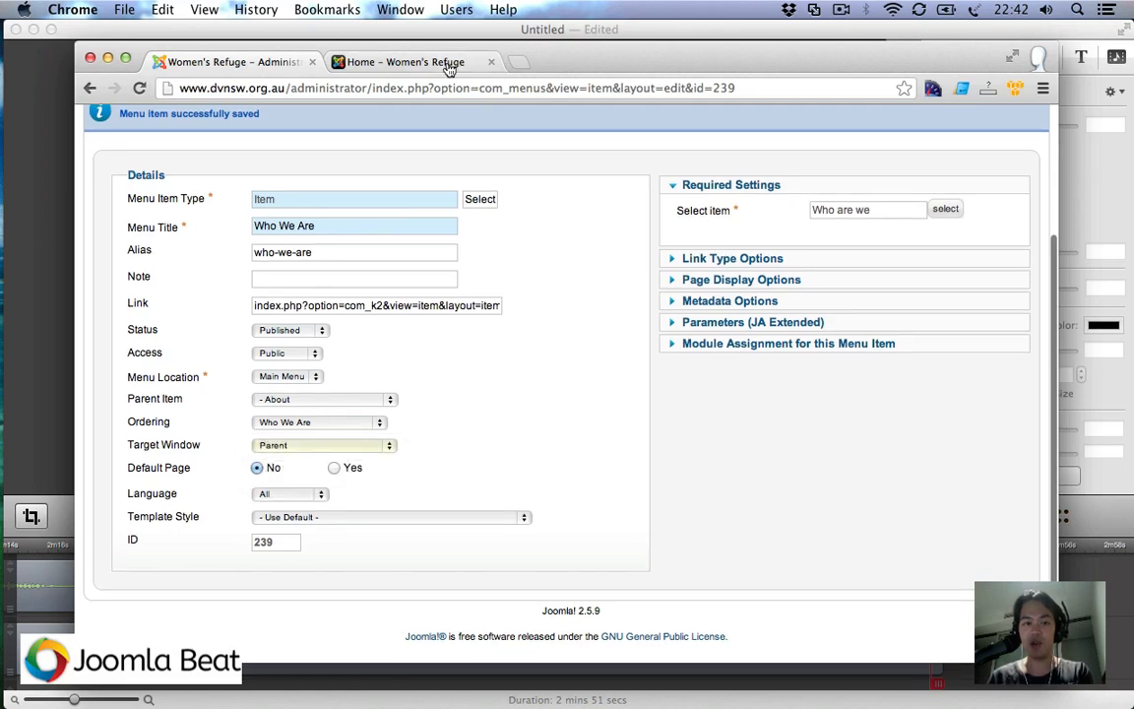
pyautogui.click(374, 61)
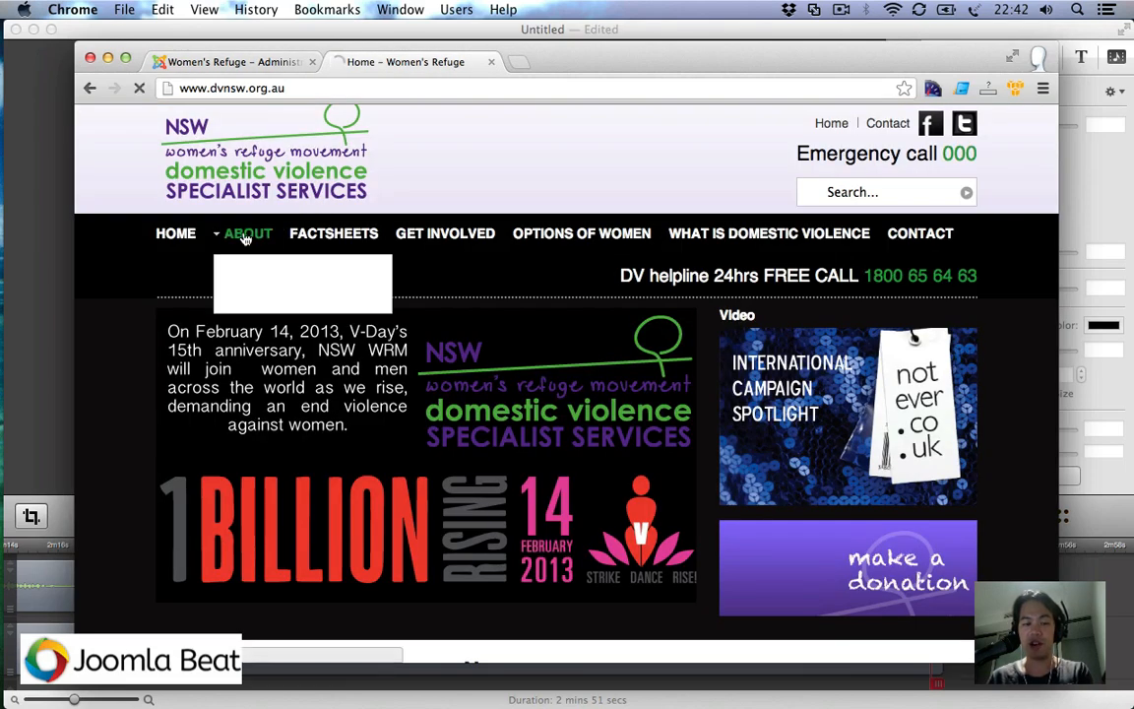
pyautogui.click(245, 239)
pyautogui.moveTo(251, 288)
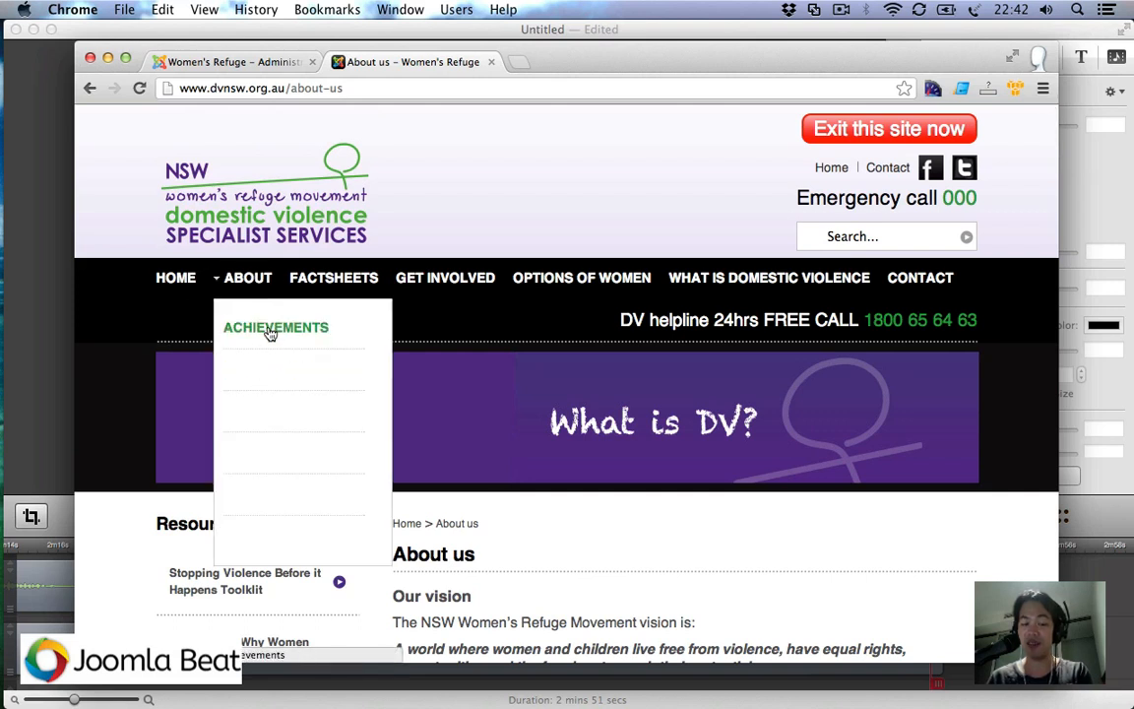
pyautogui.click(269, 333)
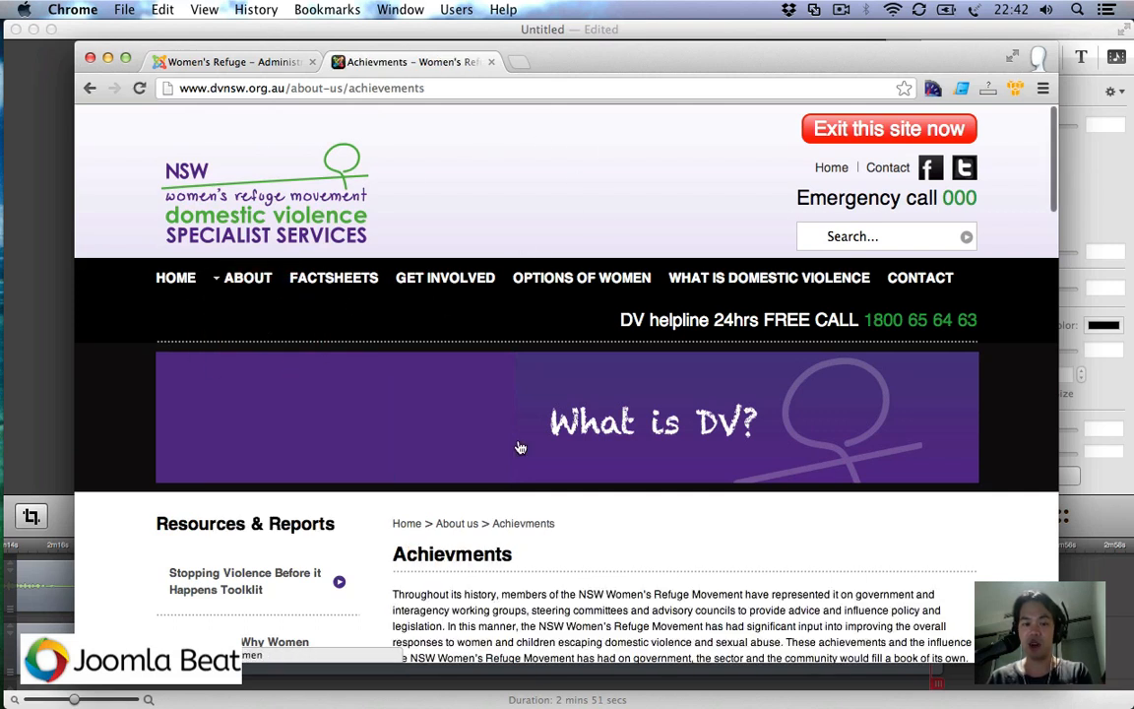
pyautogui.scroll(-5, 443, 315)
pyautogui.scroll(5, 461, 266)
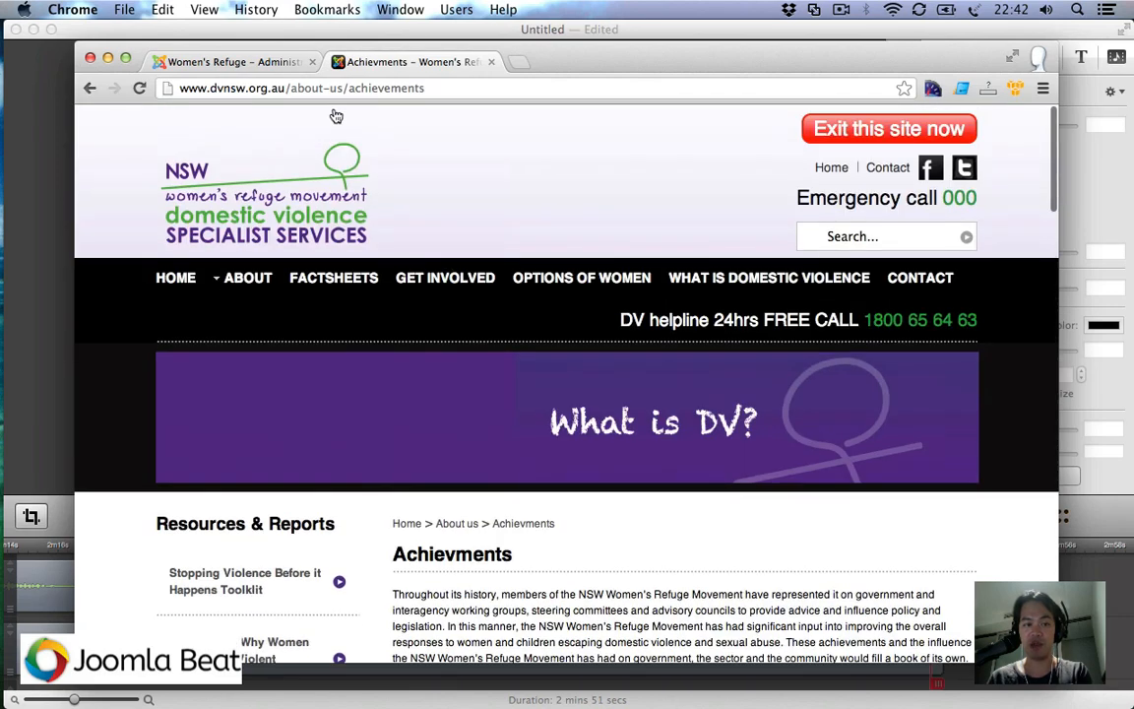
# Step: Set the Who We Are item's target window to New Window With Navigation and save the item
pyautogui.click(244, 67)
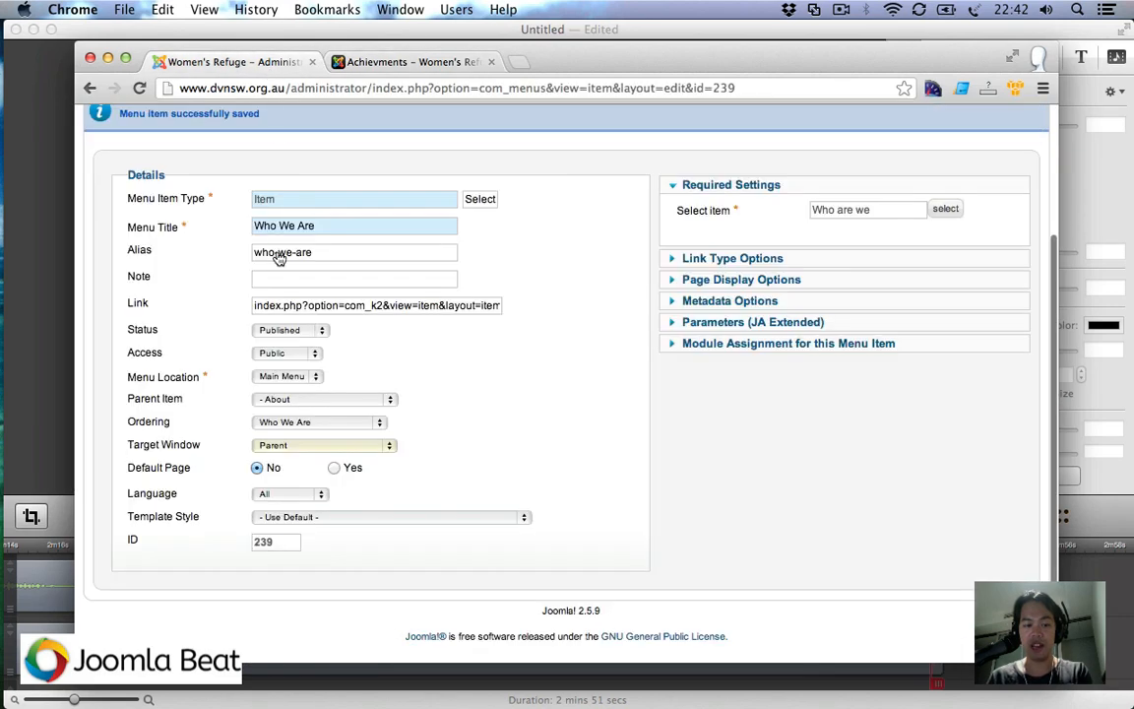
pyautogui.click(307, 452)
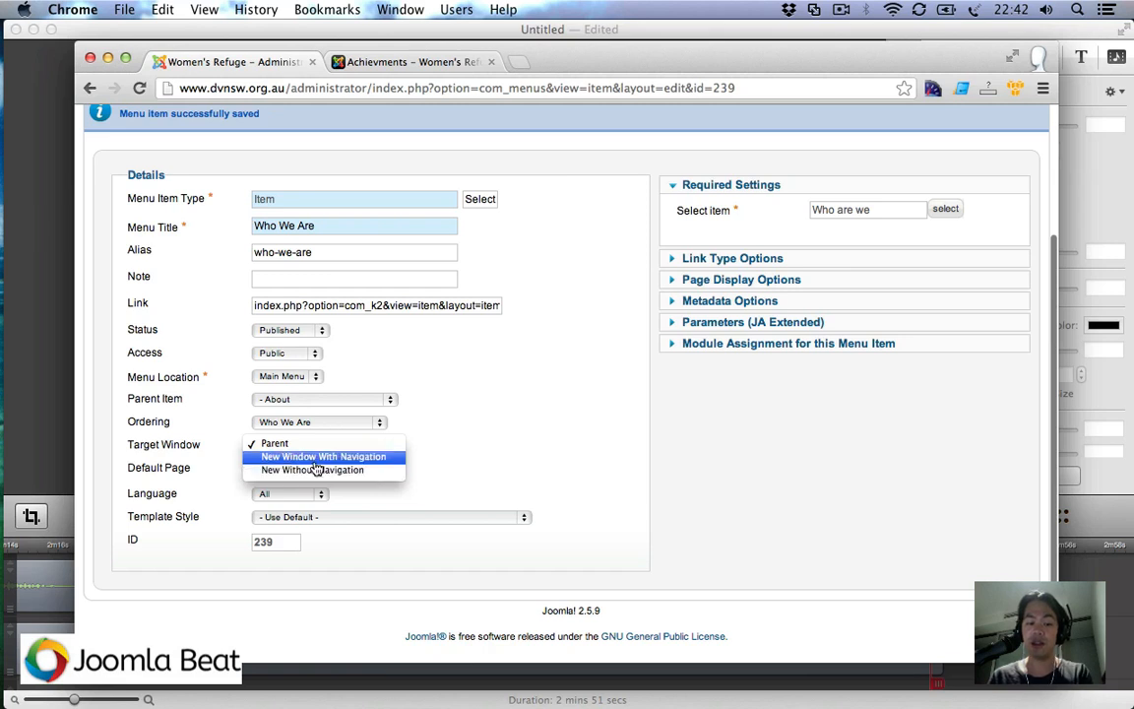
pyautogui.click(333, 458)
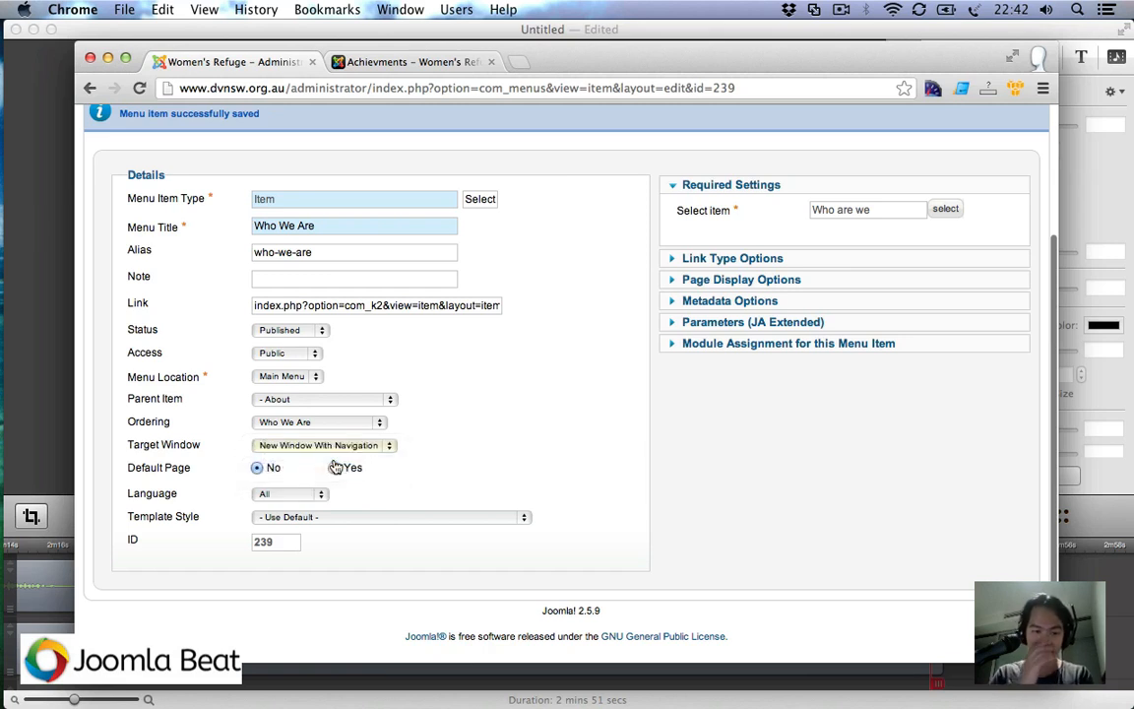
pyautogui.scroll(4, 828, 280)
pyautogui.click(704, 232)
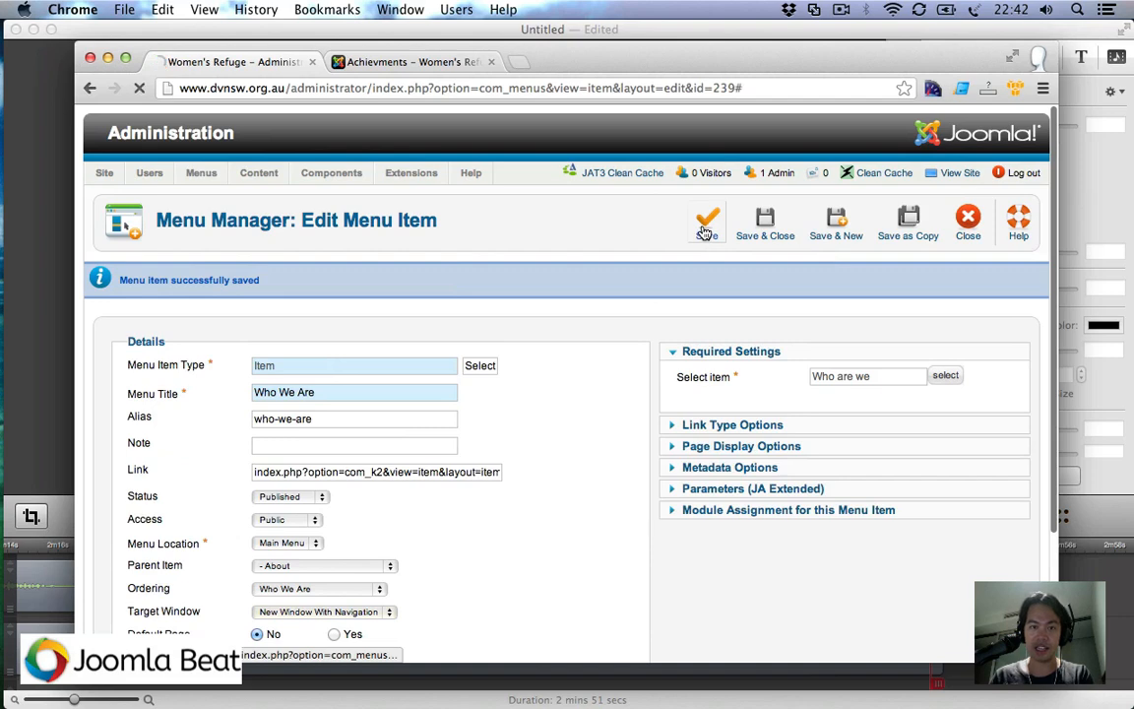
# Step: Reload the live site, open Who We Are from the About submenu, look through the page and close it
pyautogui.click(405, 62)
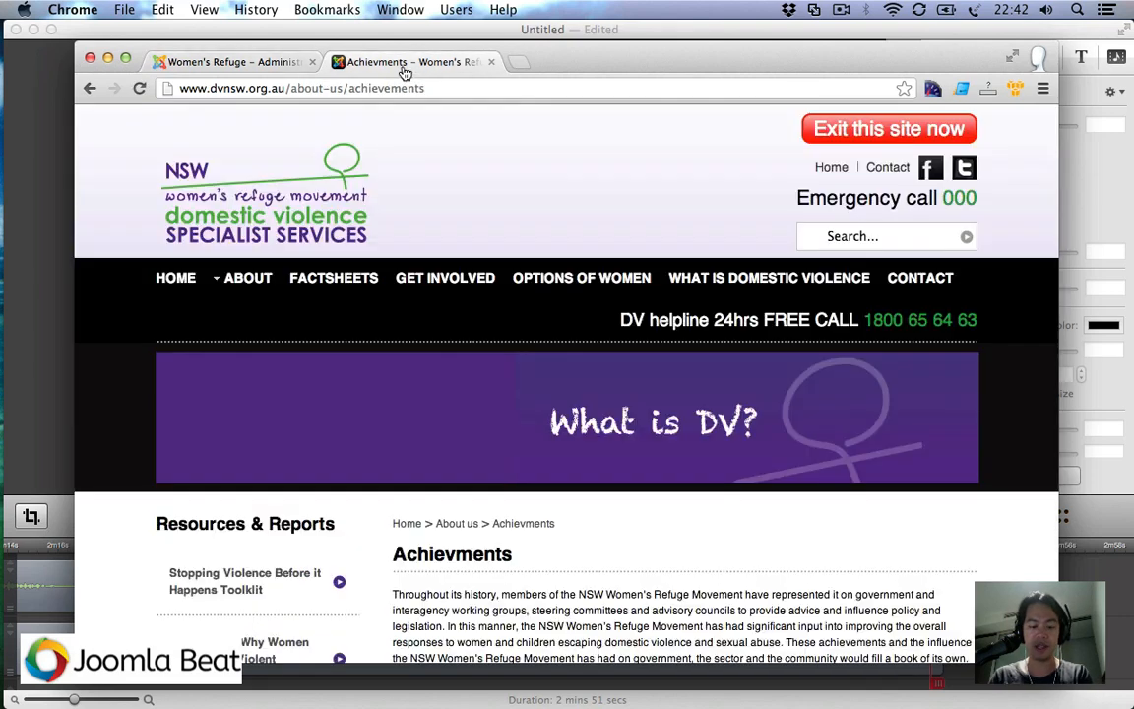
pyautogui.press('super+r')
pyautogui.moveTo(240, 281)
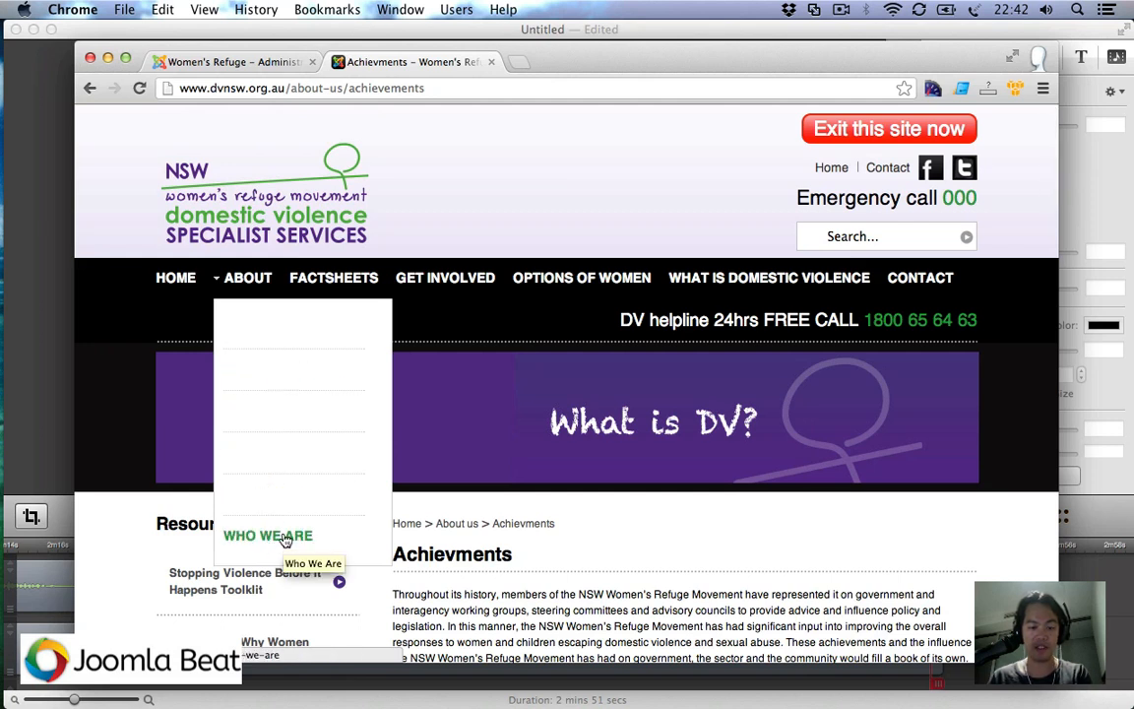
pyautogui.click(284, 539)
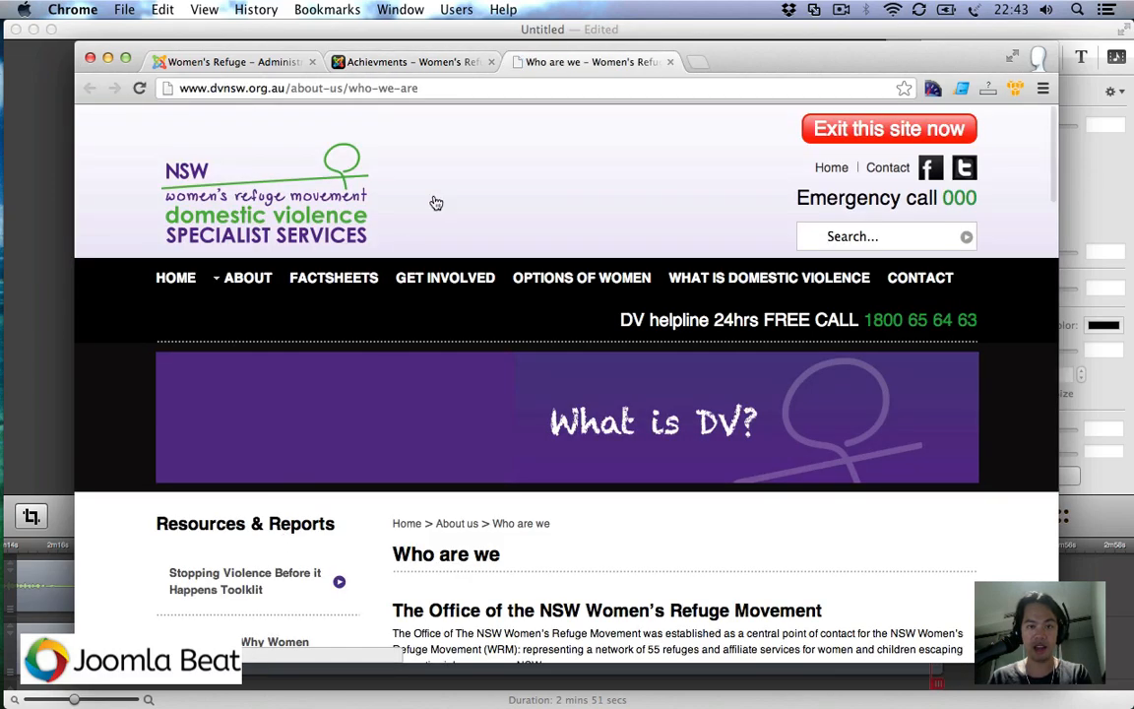
pyautogui.scroll(-10, 470, 284)
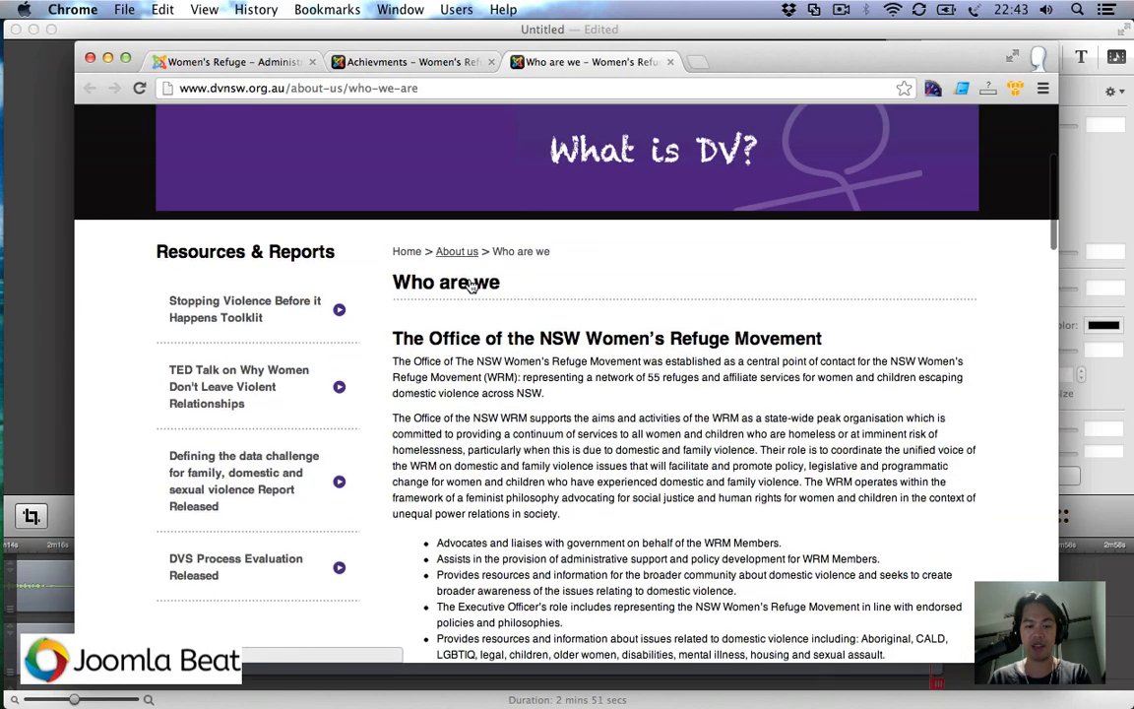
pyautogui.scroll(-6, 469, 284)
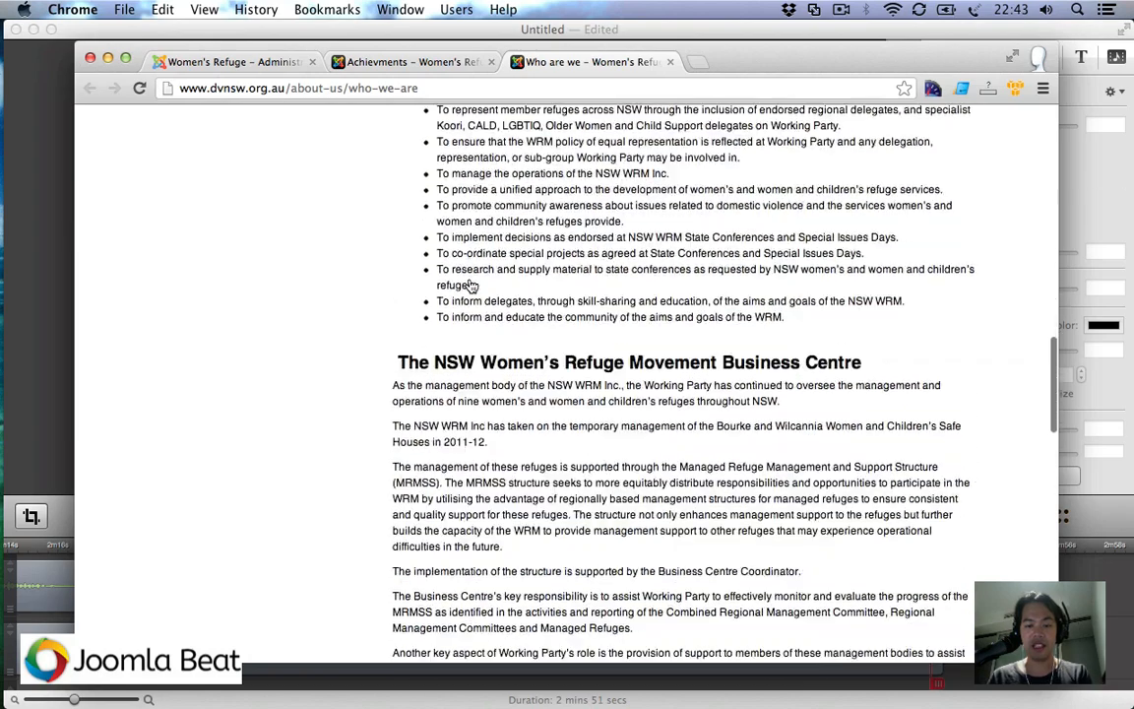
pyautogui.scroll(15, 470, 284)
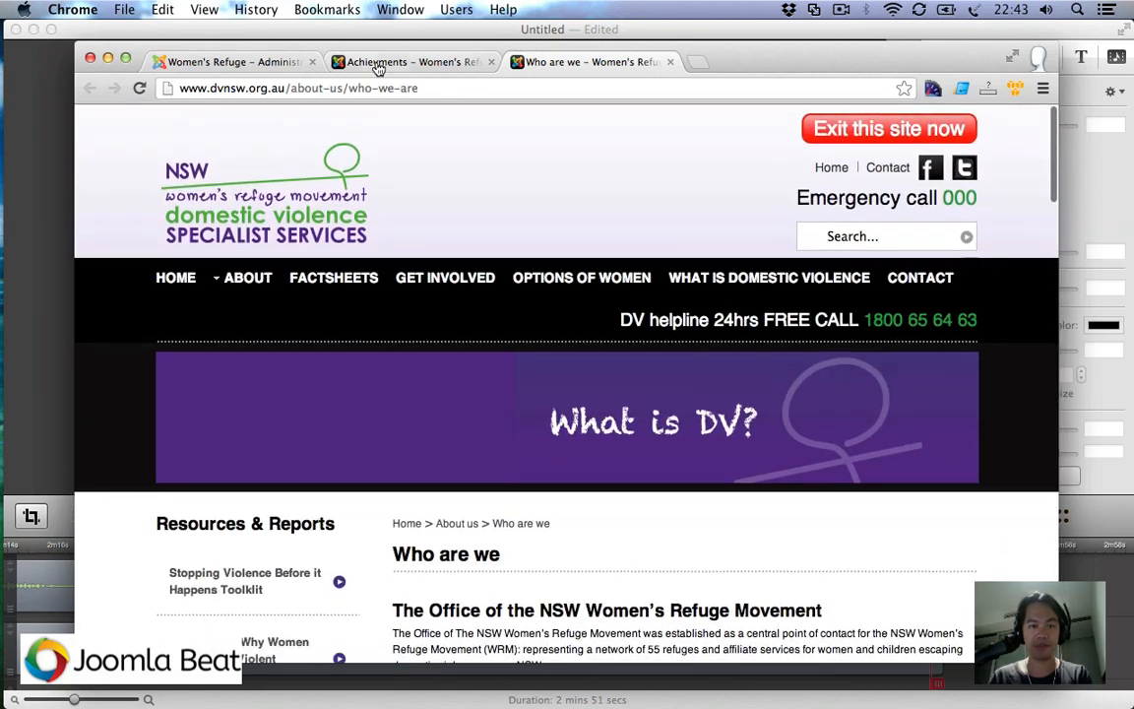
pyautogui.click(378, 63)
pyautogui.click(606, 59)
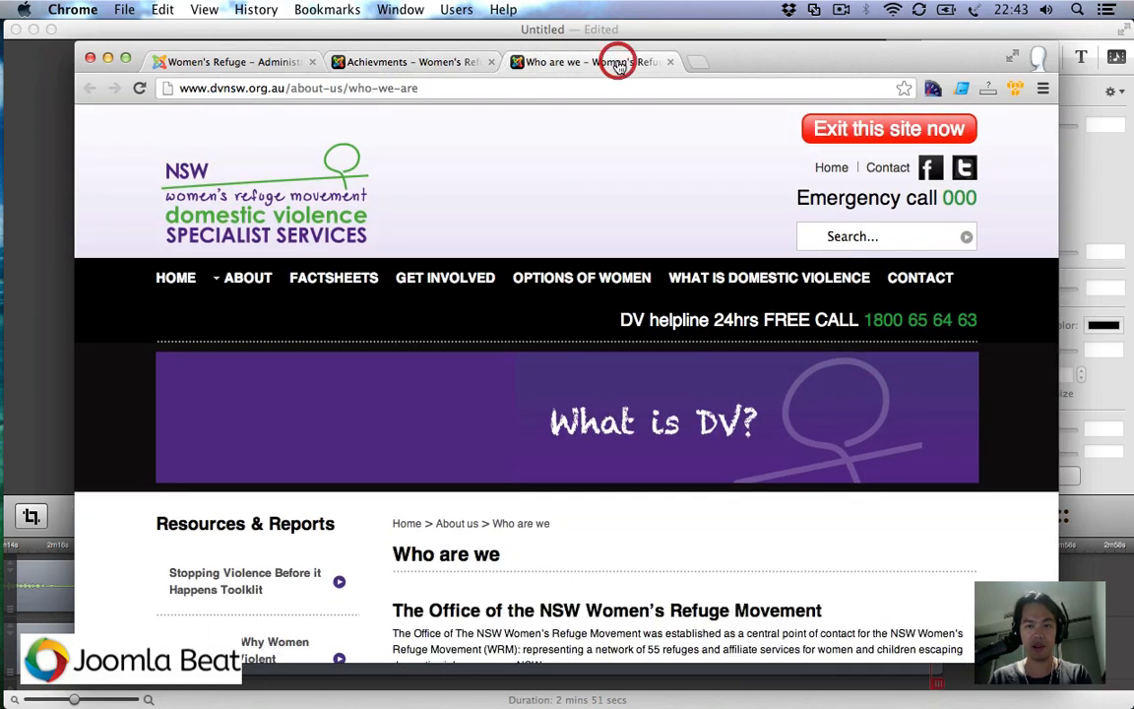
pyautogui.click(671, 63)
# Step: Return to the Who We Are menu item in the administration and set its target window back to Parent
pyautogui.click(216, 62)
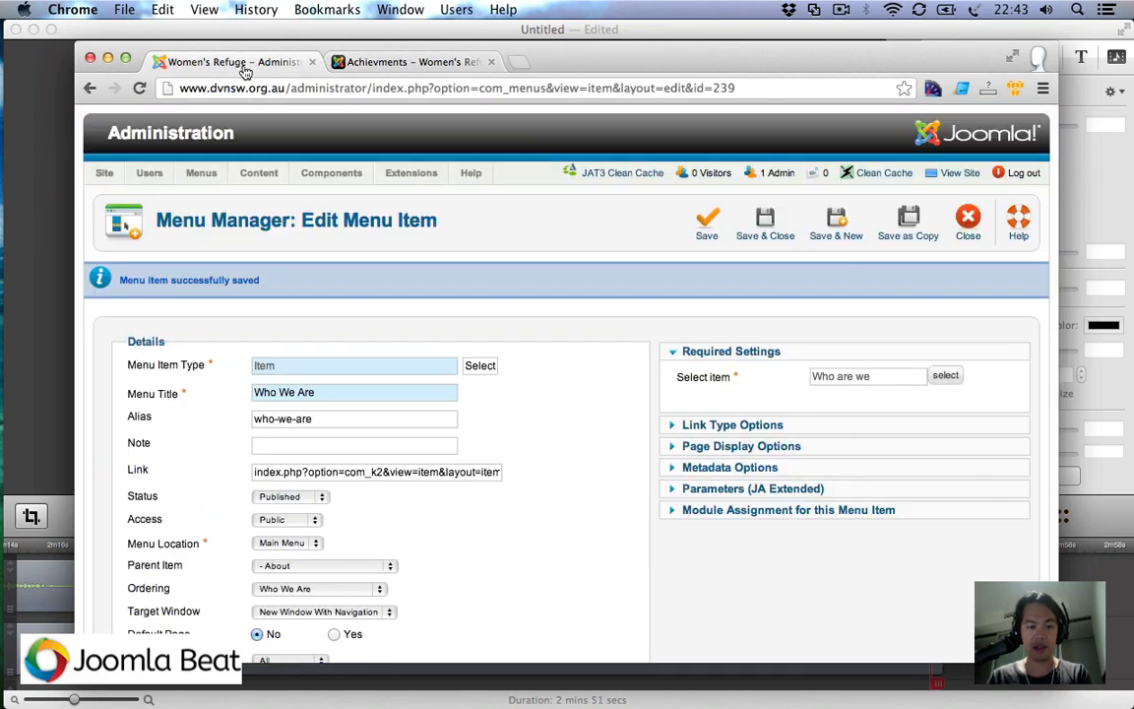
pyautogui.scroll(-3, 364, 410)
pyautogui.click(295, 444)
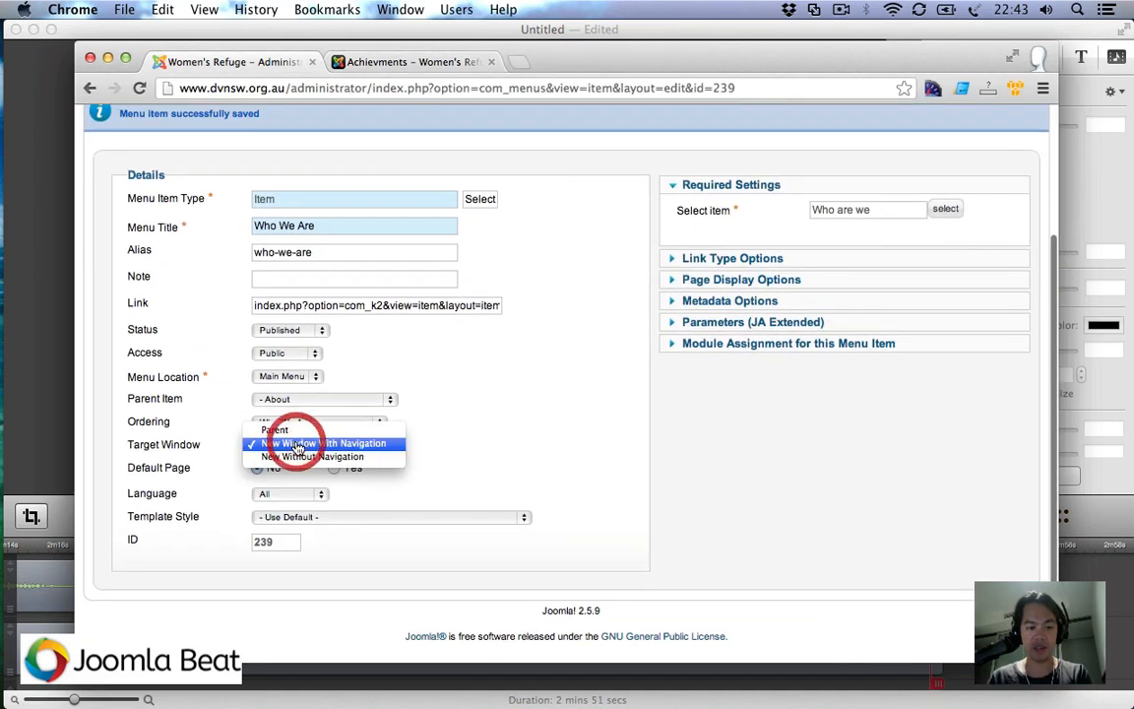
pyautogui.click(329, 435)
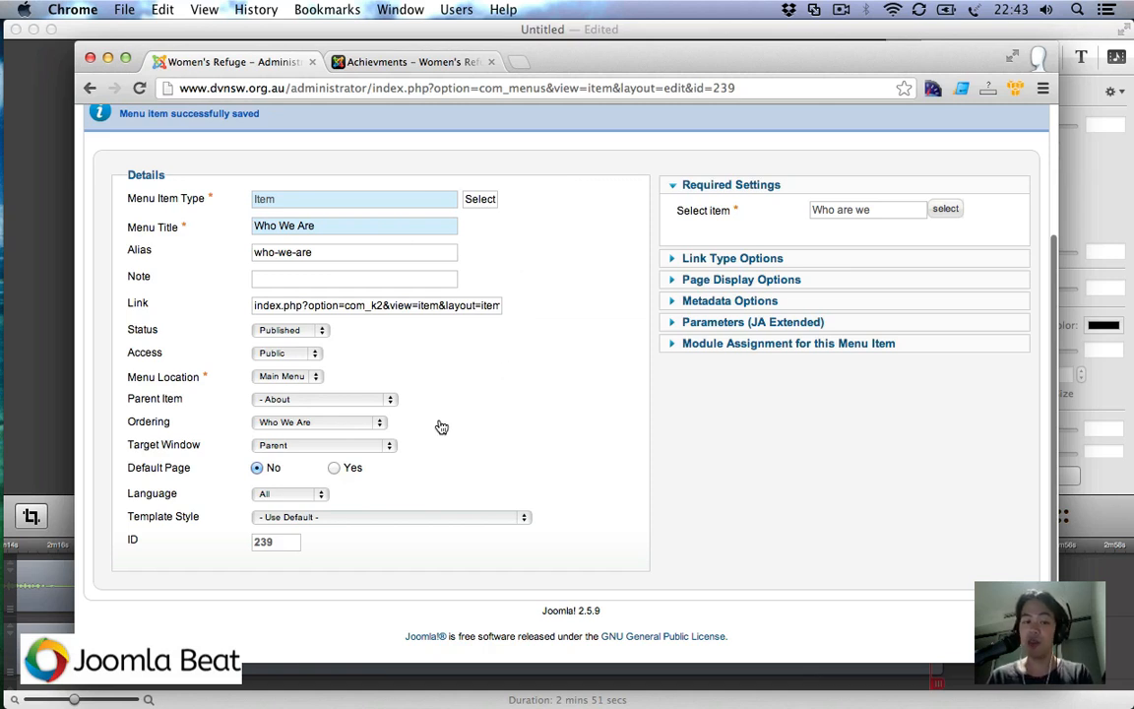
# Step: View the About submenu on the live site and look at the language choices of the Who We Are item
pyautogui.click(370, 61)
pyautogui.moveTo(248, 304)
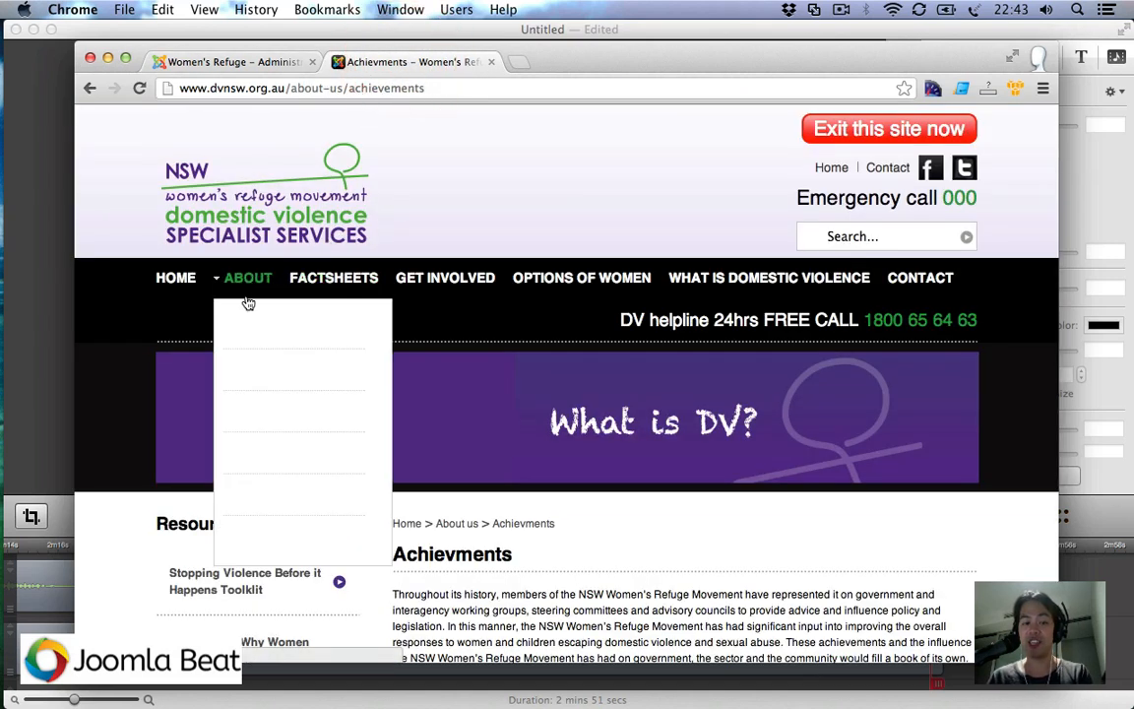
pyautogui.click(236, 62)
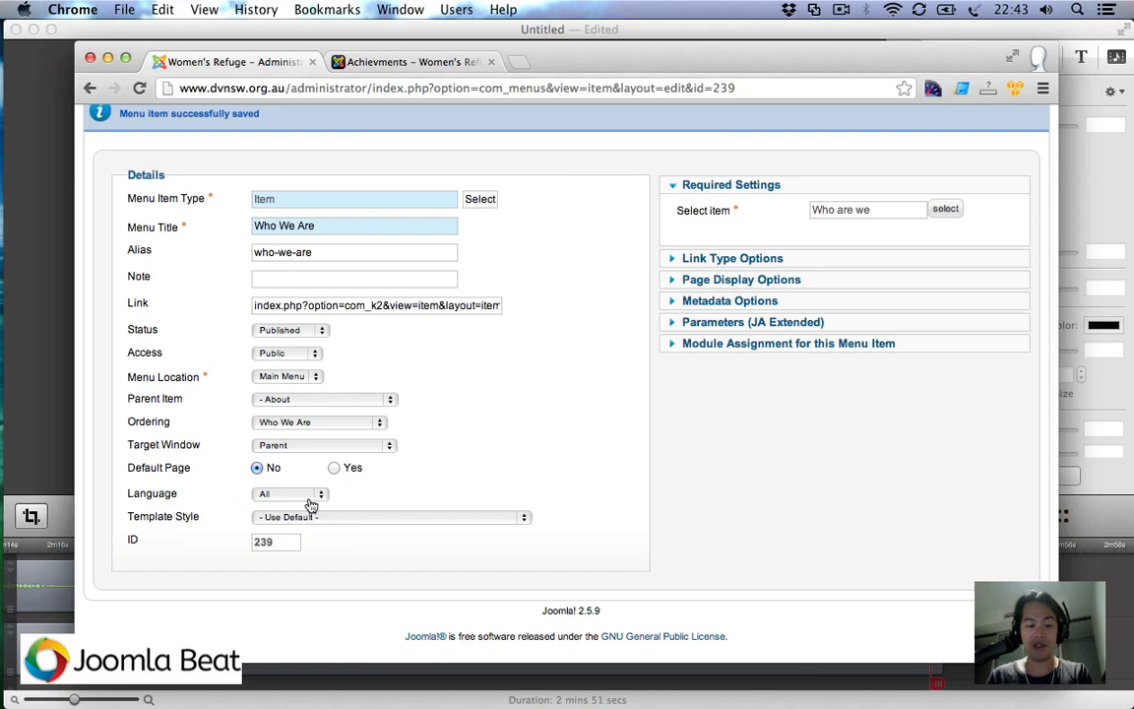
pyautogui.click(309, 497)
pyautogui.click(380, 494)
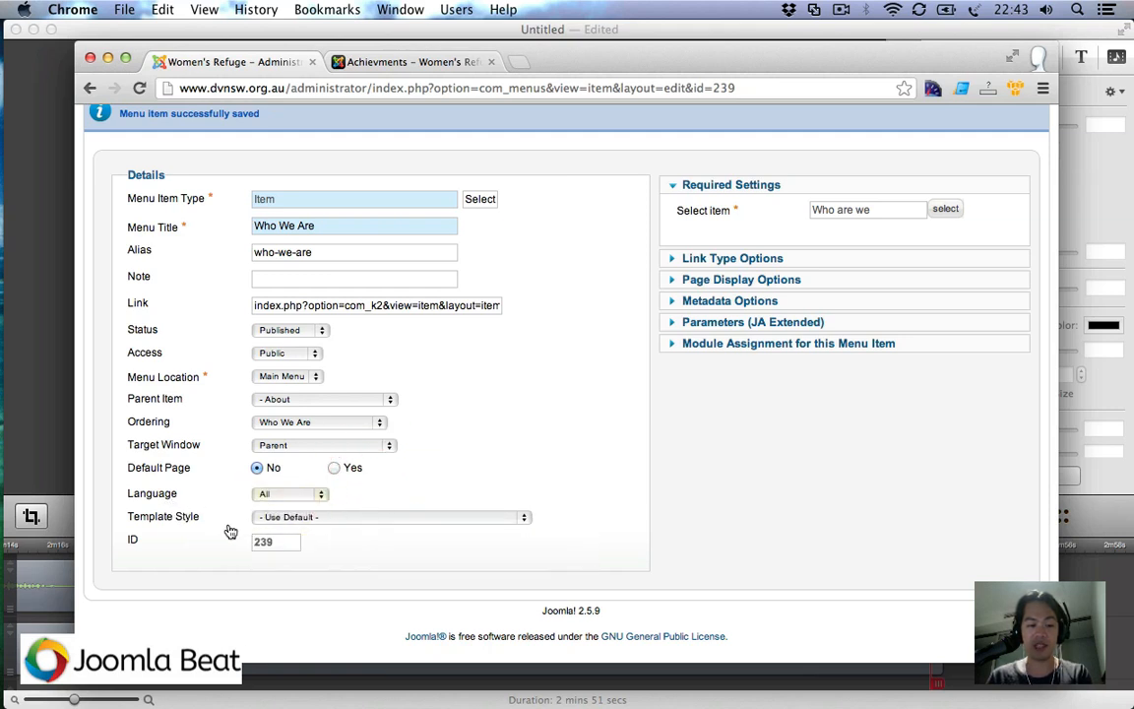
# Step: Assign the template style Beez2 - Default to the Who We Are menu item and save it
pyautogui.click(345, 519)
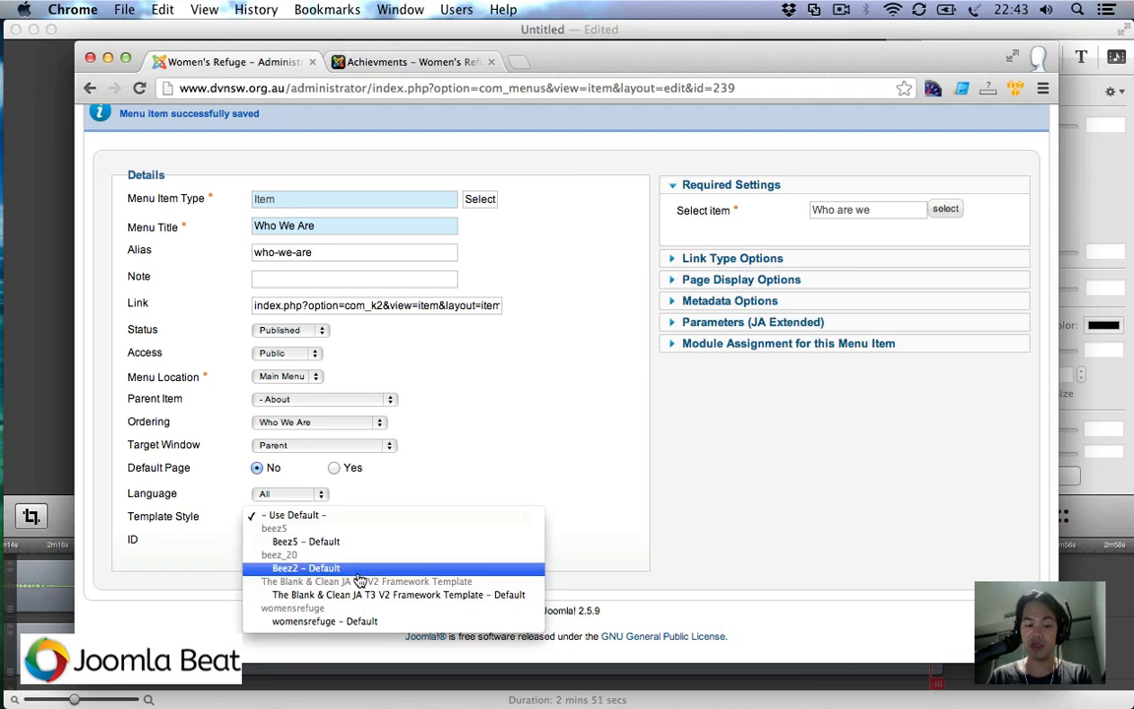
pyautogui.click(325, 569)
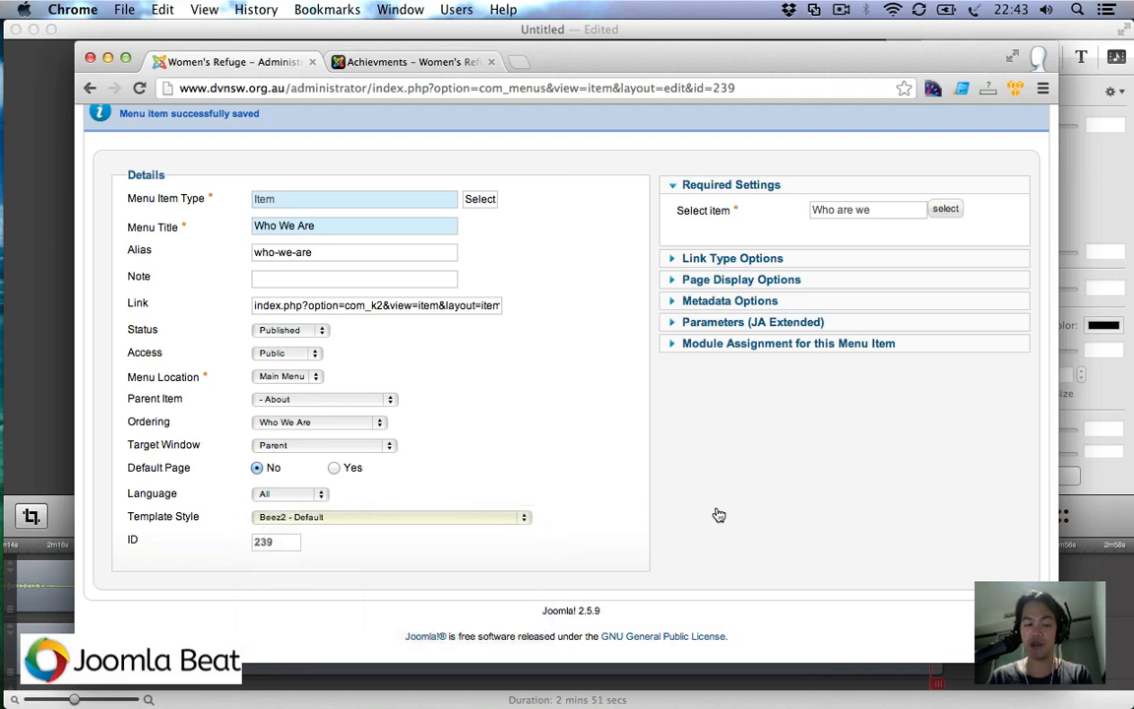
pyautogui.scroll(3, 748, 443)
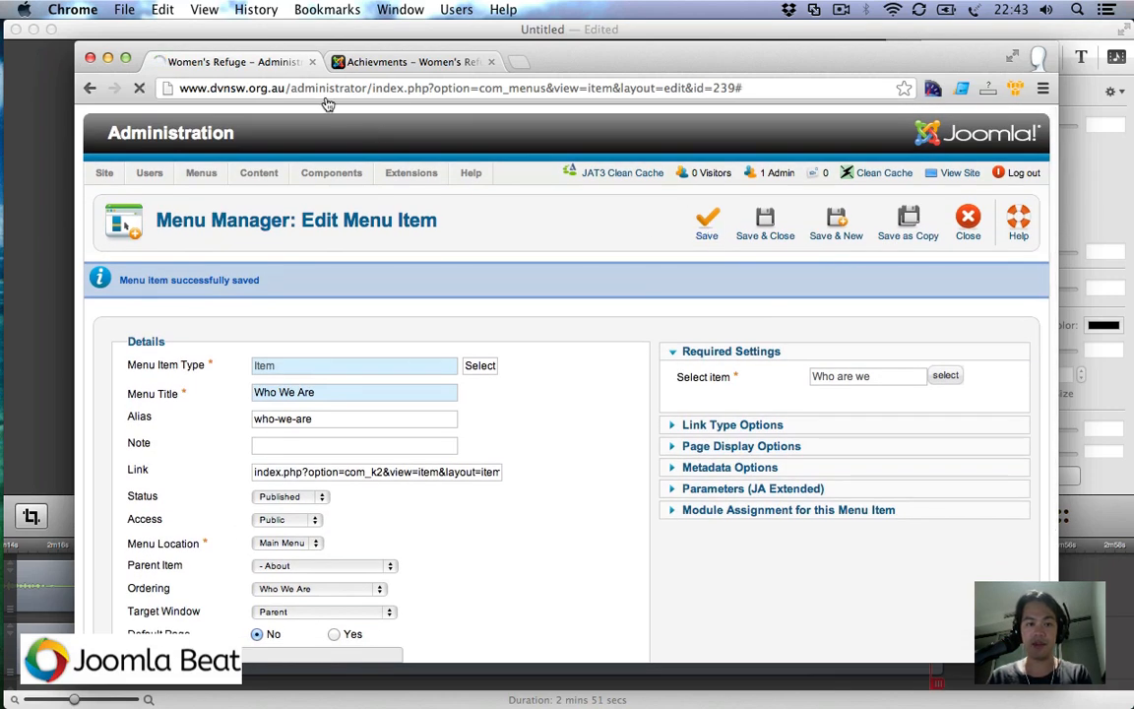
# Step: Reload the live site and open Who We Are from the About submenu to check its template
pyautogui.click(364, 62)
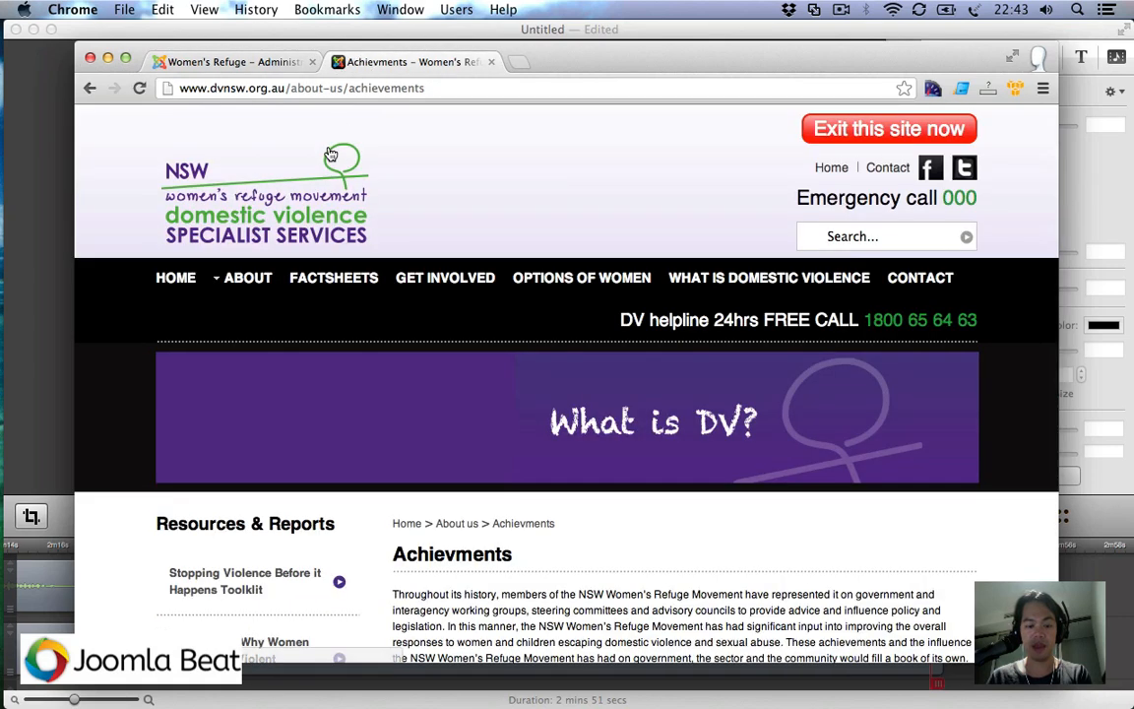
pyautogui.press('super+r')
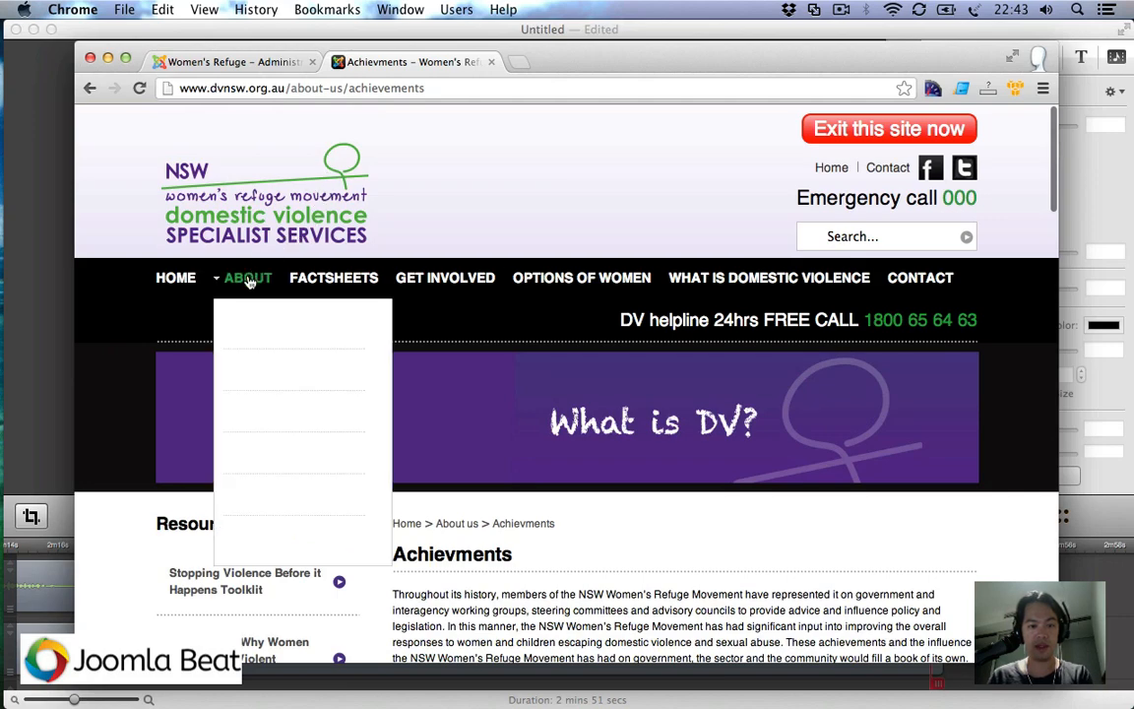
pyautogui.click(283, 536)
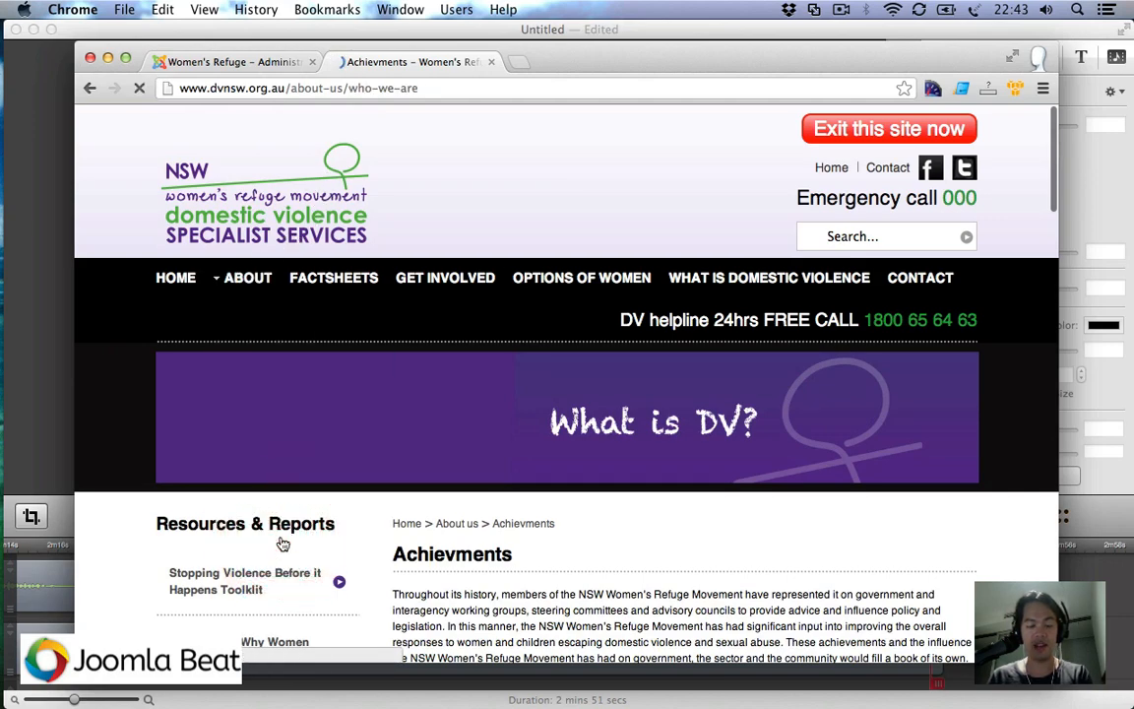
# Step: Look through the Who We Are page on the live site and return to its menu item in the administration
pyautogui.scroll(-10, 479, 320)
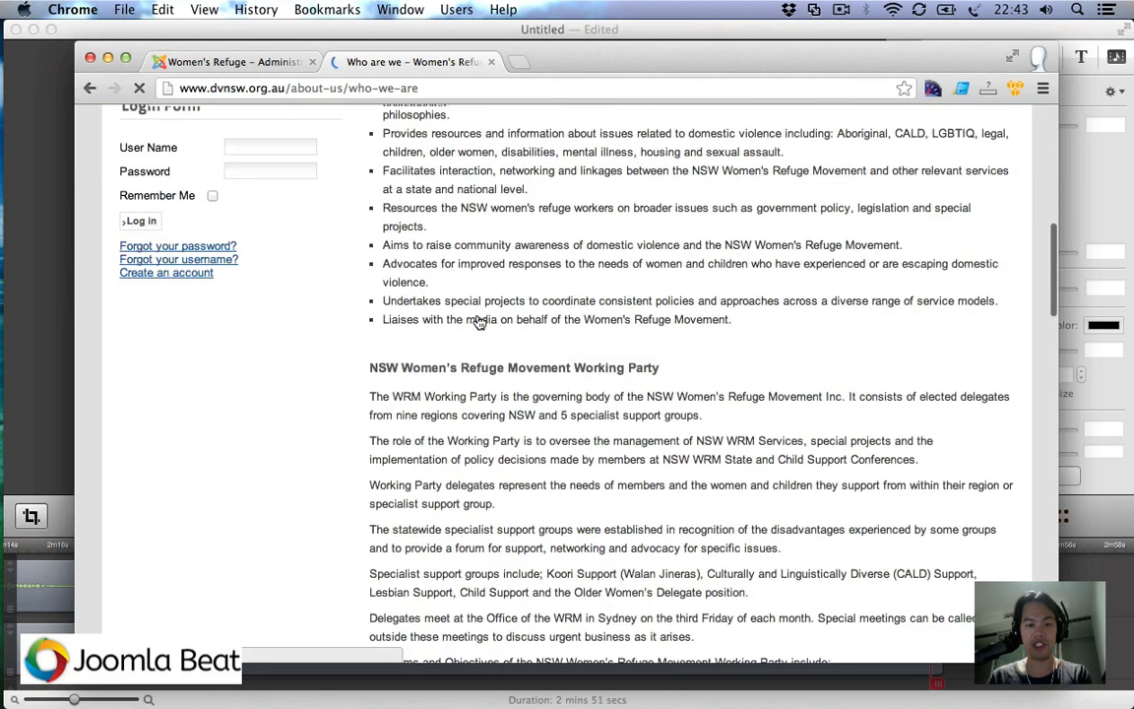
pyautogui.scroll(10, 478, 321)
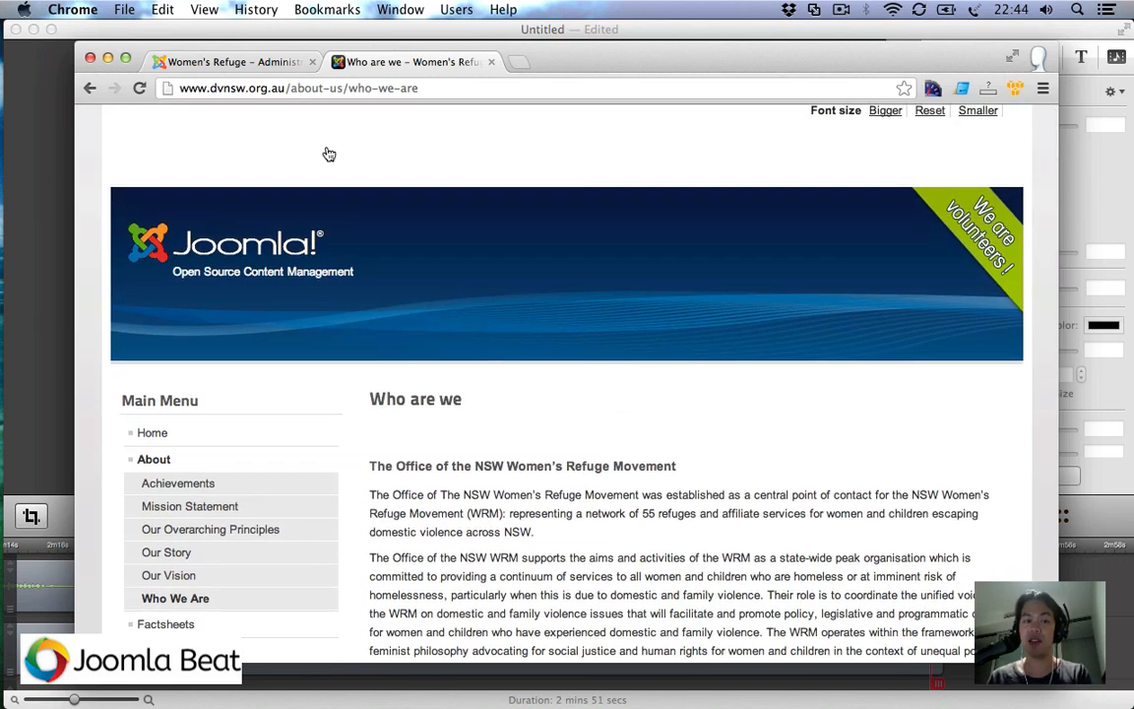
pyautogui.click(261, 65)
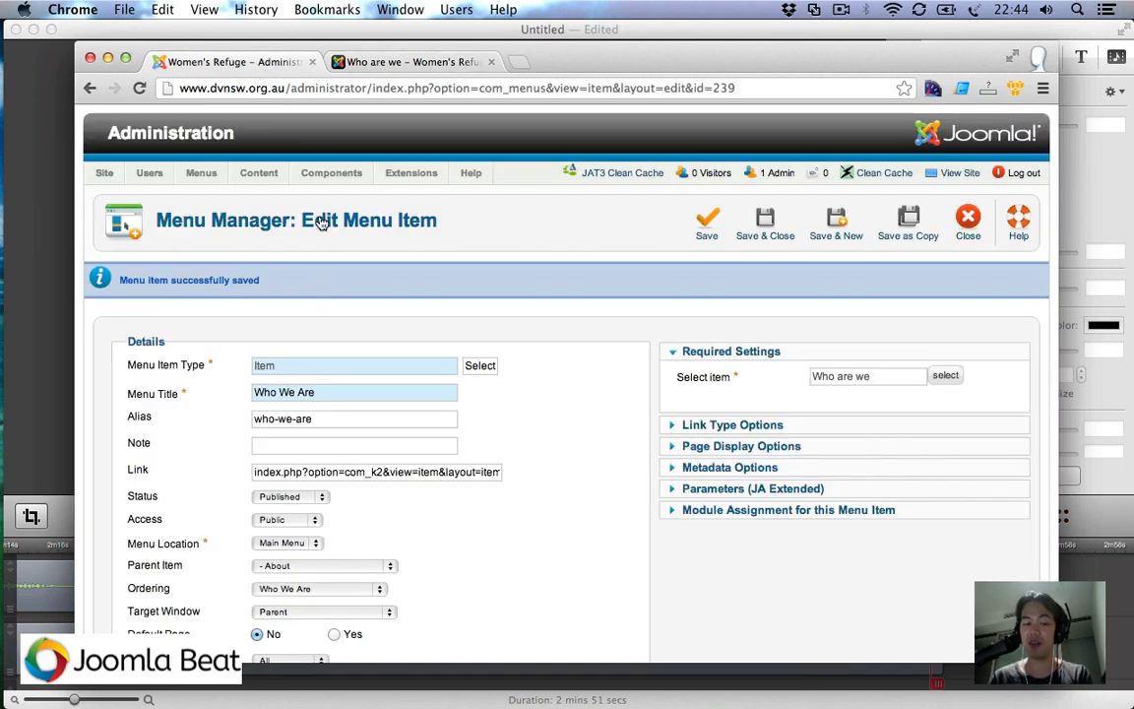
pyautogui.scroll(-3, 321, 256)
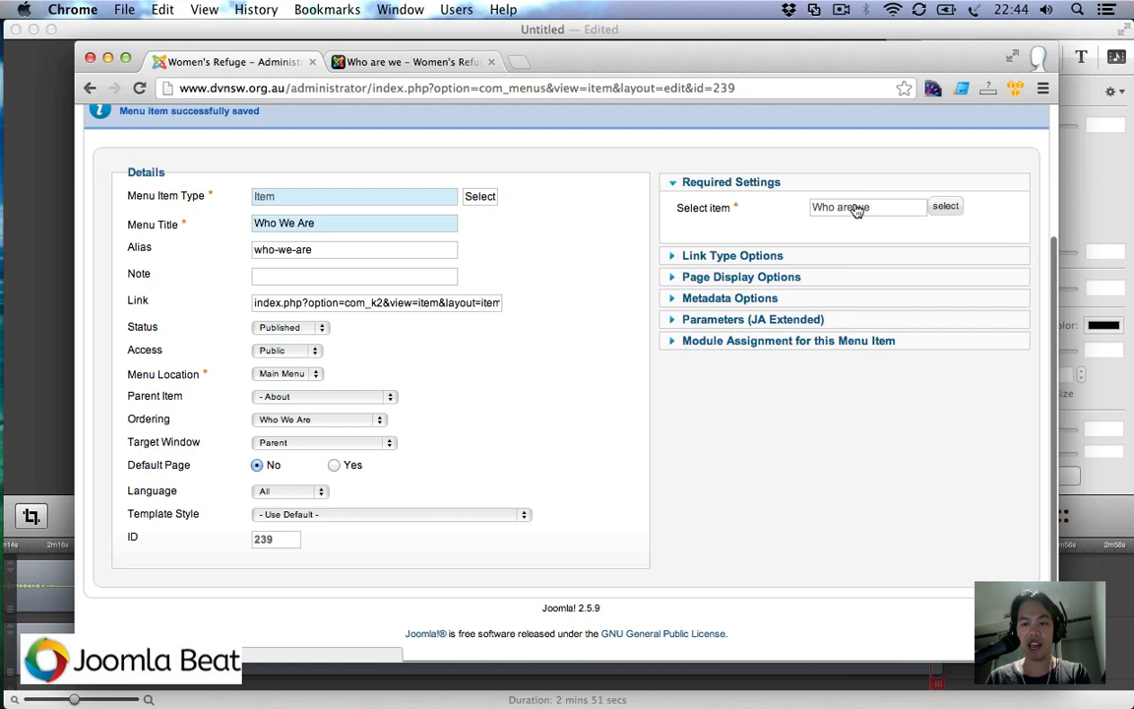
# Step: Enter "Who We Are" as the Link Title Attribute in the menu item's link type options
pyautogui.click(746, 256)
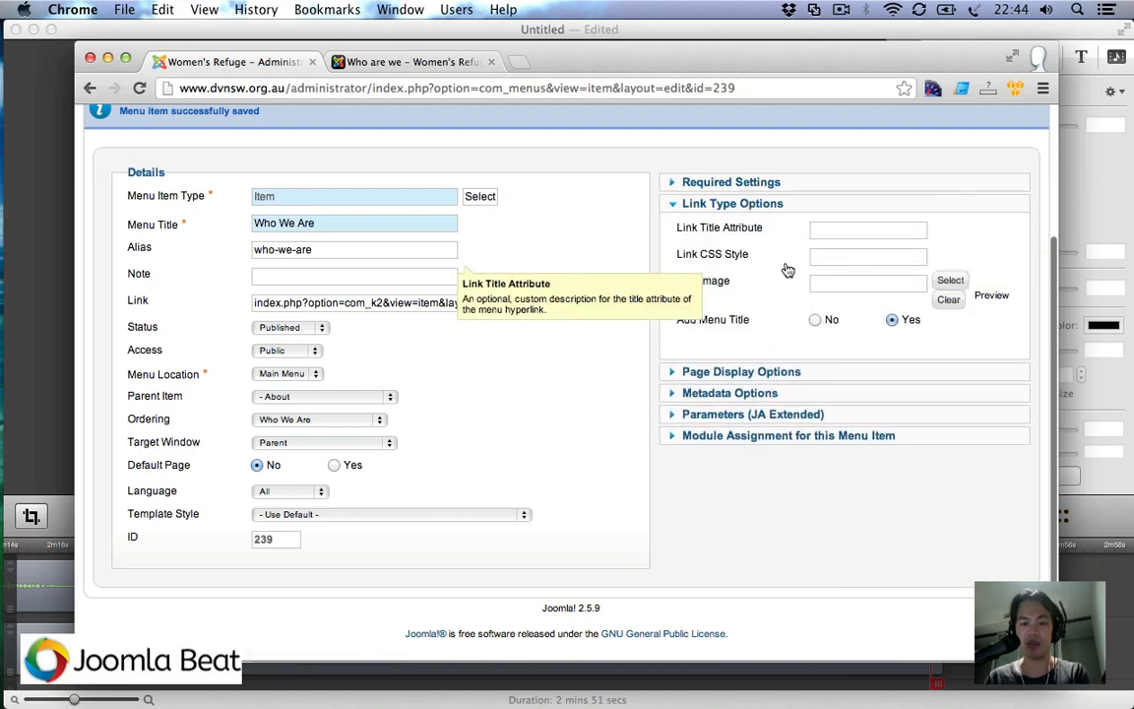
pyautogui.moveTo(752, 237)
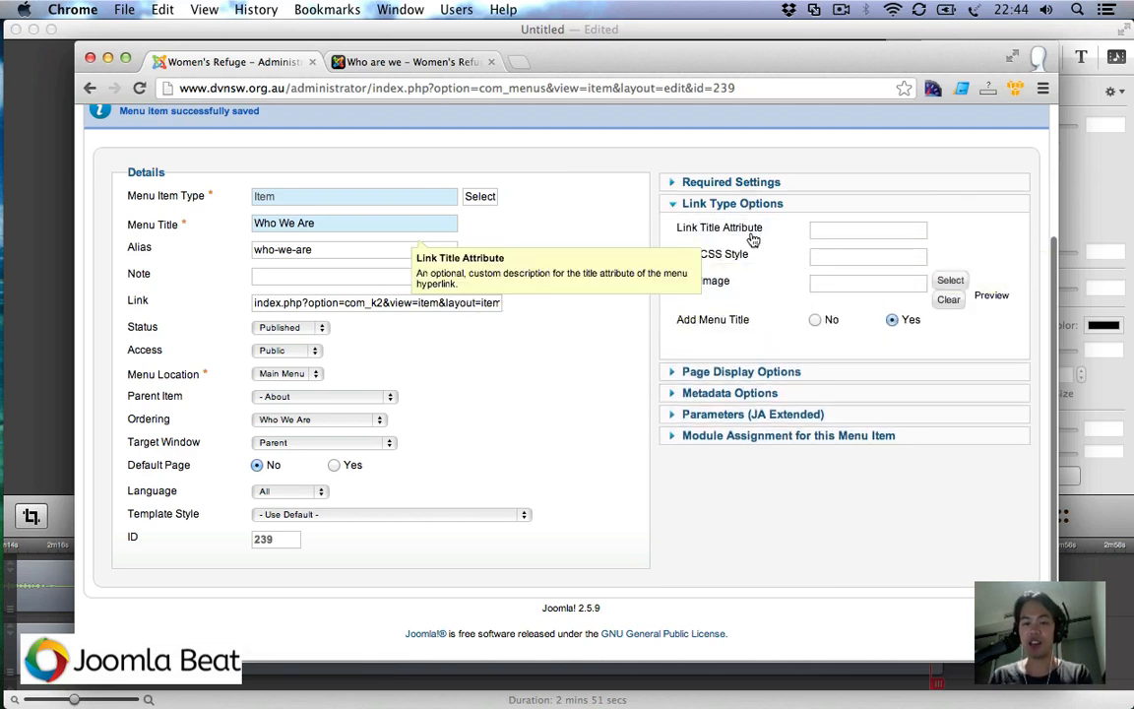
pyautogui.click(827, 230)
pyautogui.write('Who We Are')
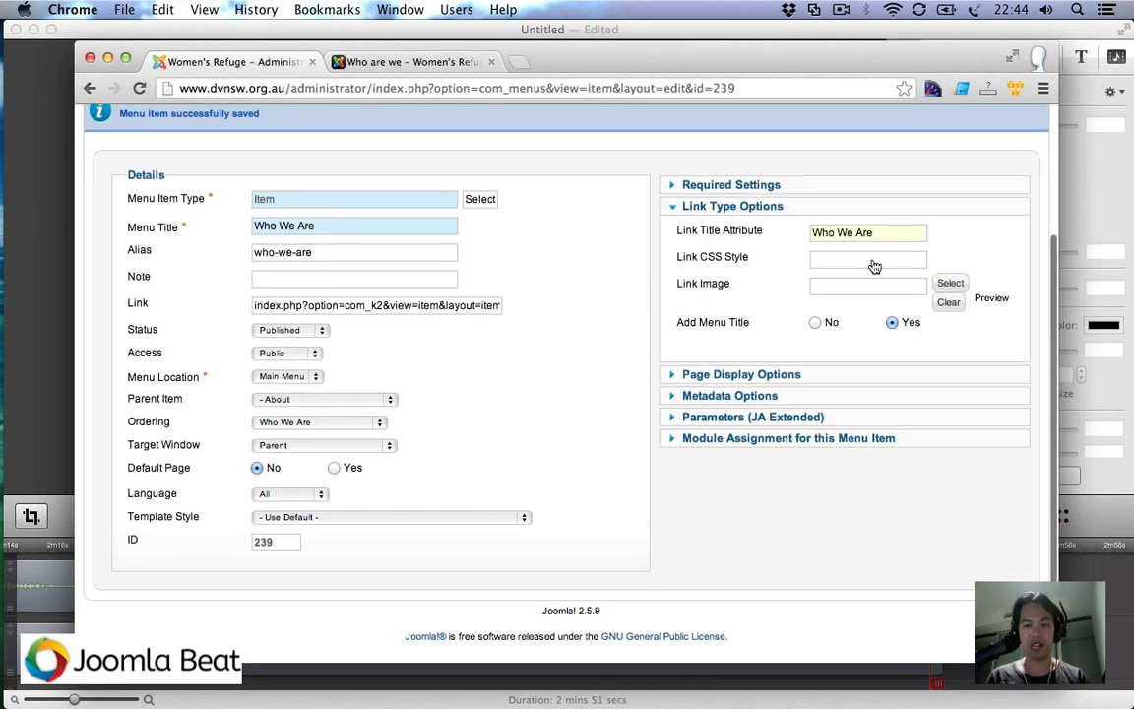
# Step: Try "hiddenphone" as the menu item's Link CSS Style and clear the field again
pyautogui.click(840, 261)
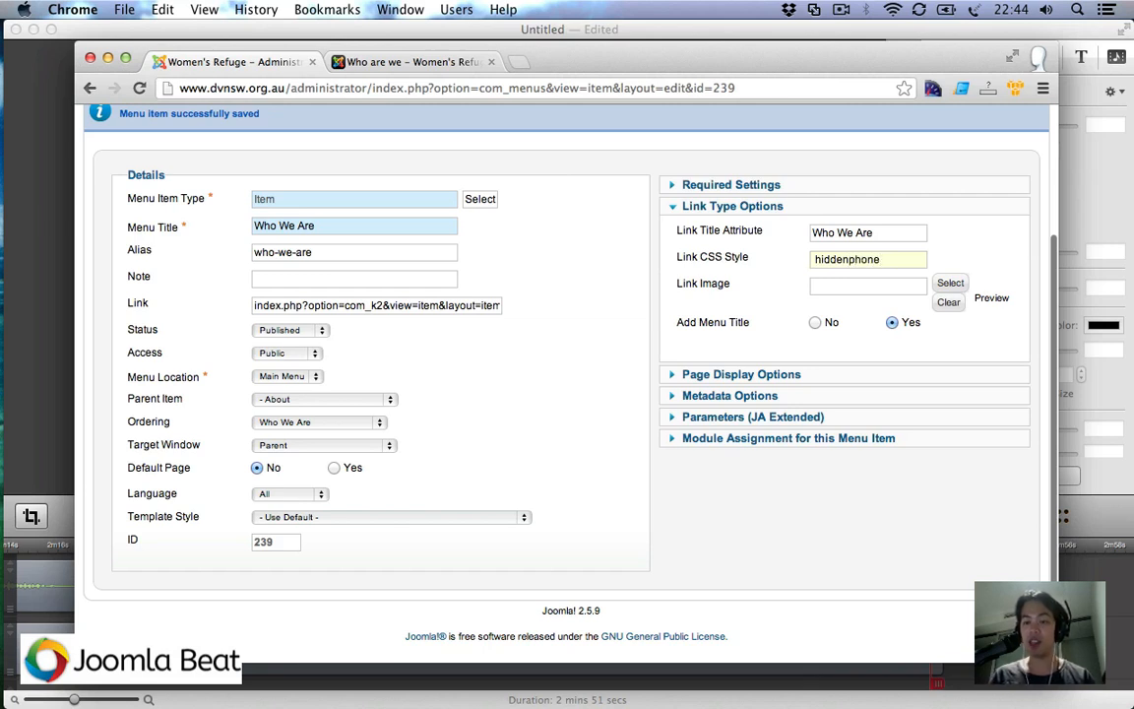
pyautogui.doubleClick(845, 261)
pyautogui.press('BackSpace')
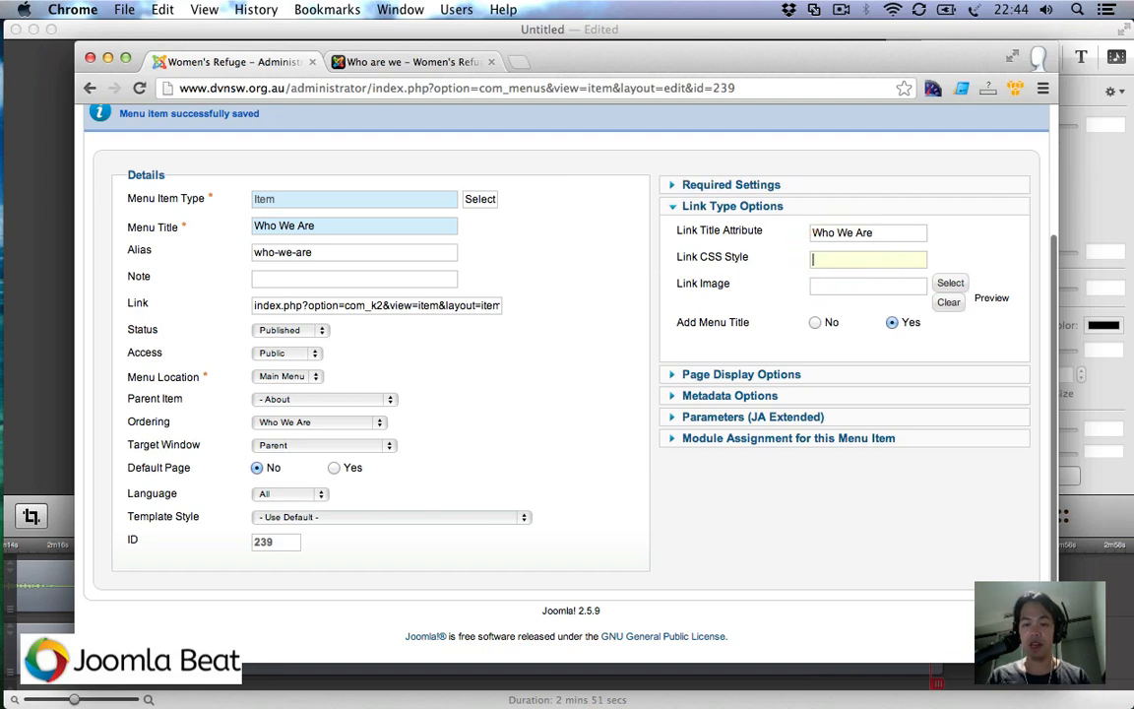
# Step: Choose aaa-liance.png as the link image of the Who We Are menu item and save the item
pyautogui.click(948, 283)
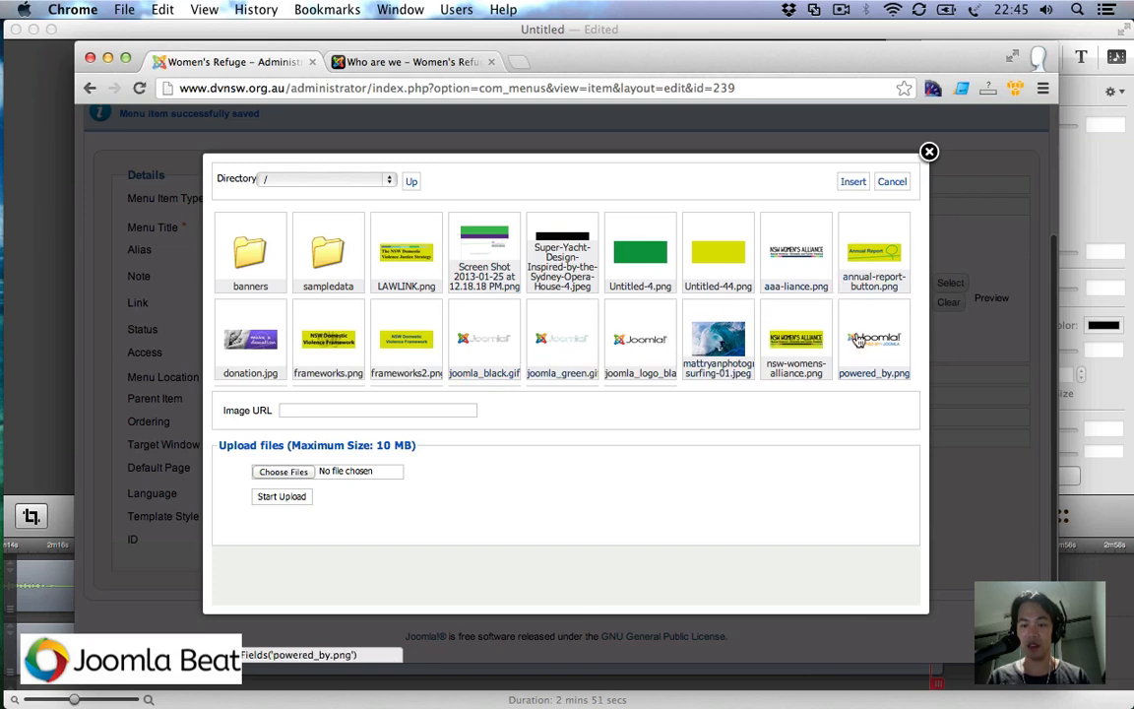
pyautogui.click(796, 253)
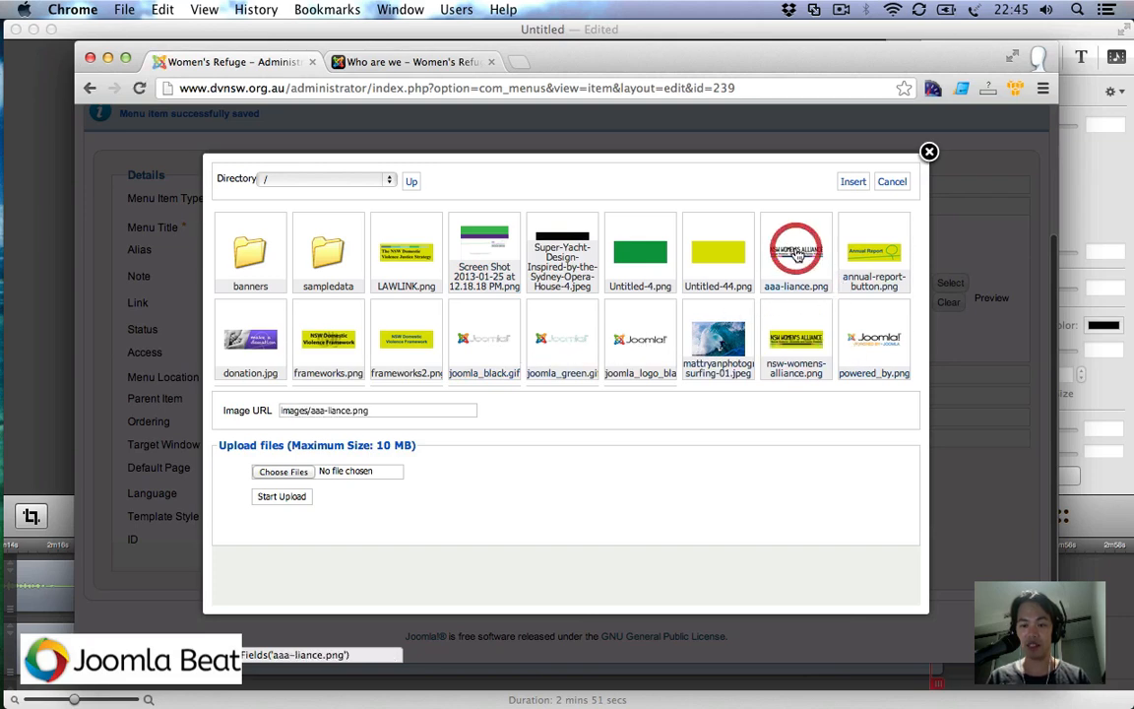
pyautogui.click(850, 183)
pyautogui.scroll(4, 884, 148)
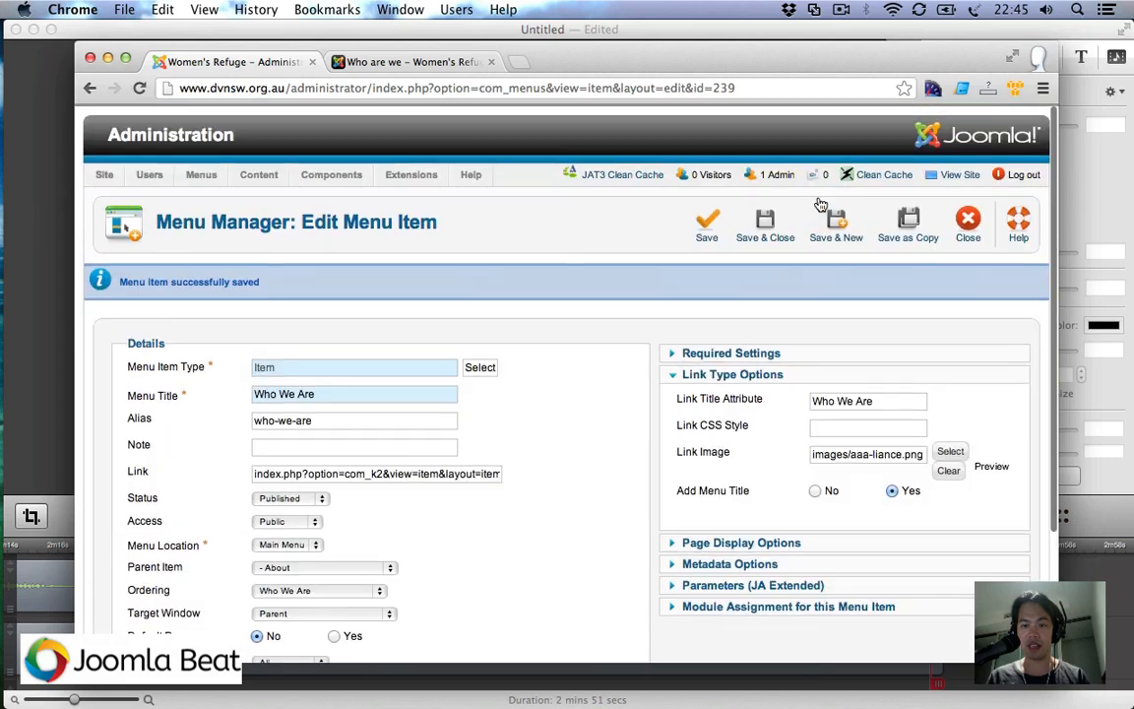
pyautogui.click(707, 222)
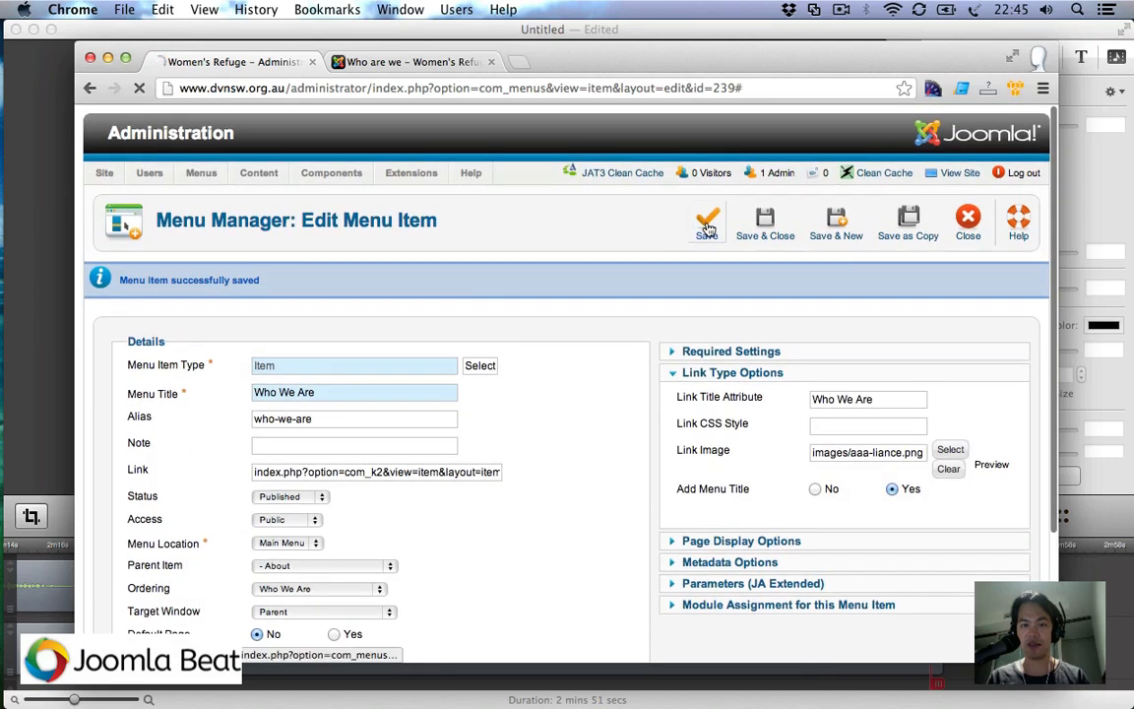
# Step: Check on the live site how the Who We Are entry appears in the About submenu
pyautogui.click(442, 65)
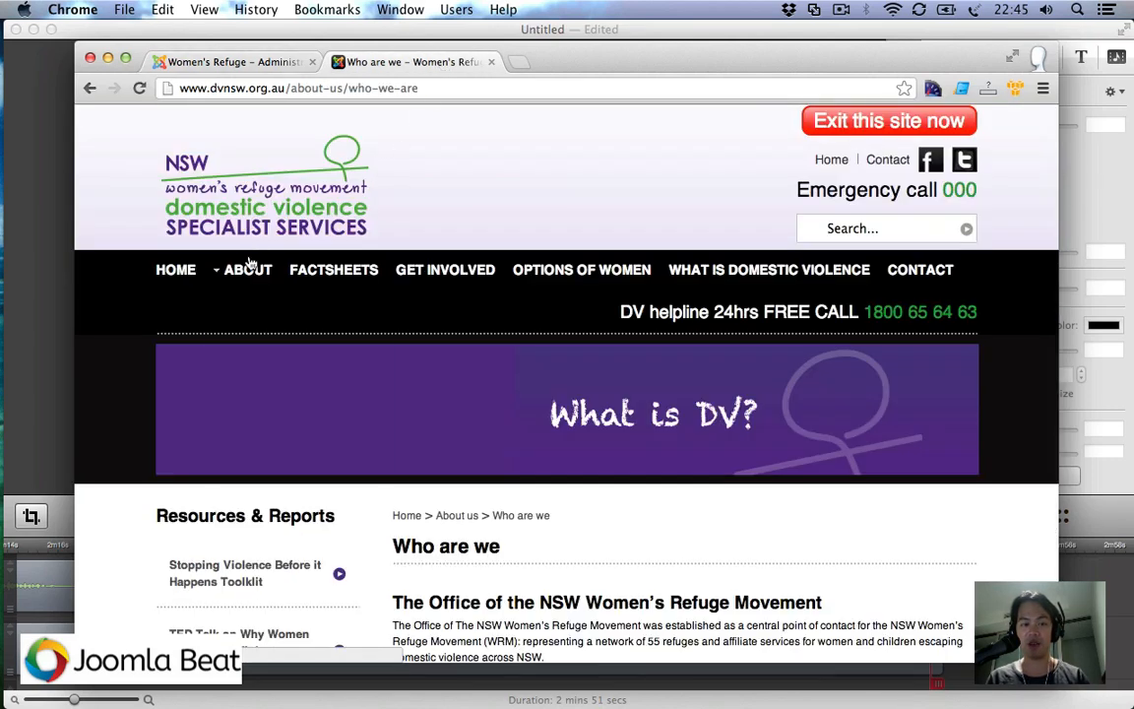
pyautogui.moveTo(246, 269)
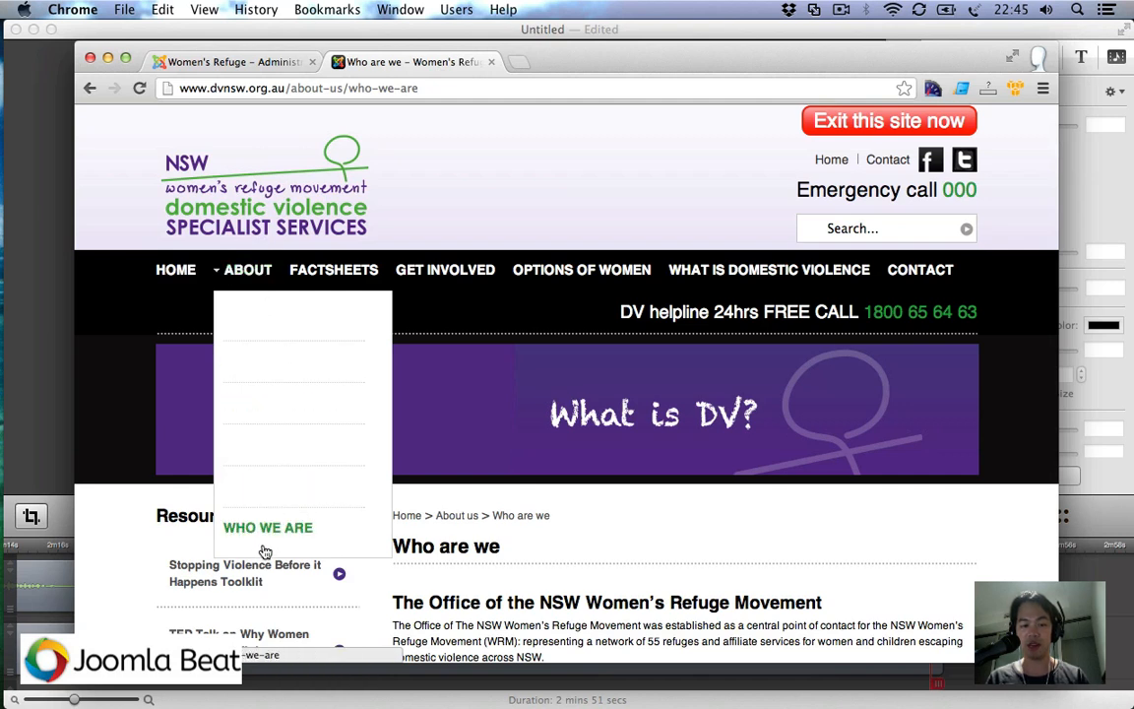
pyautogui.click(260, 315)
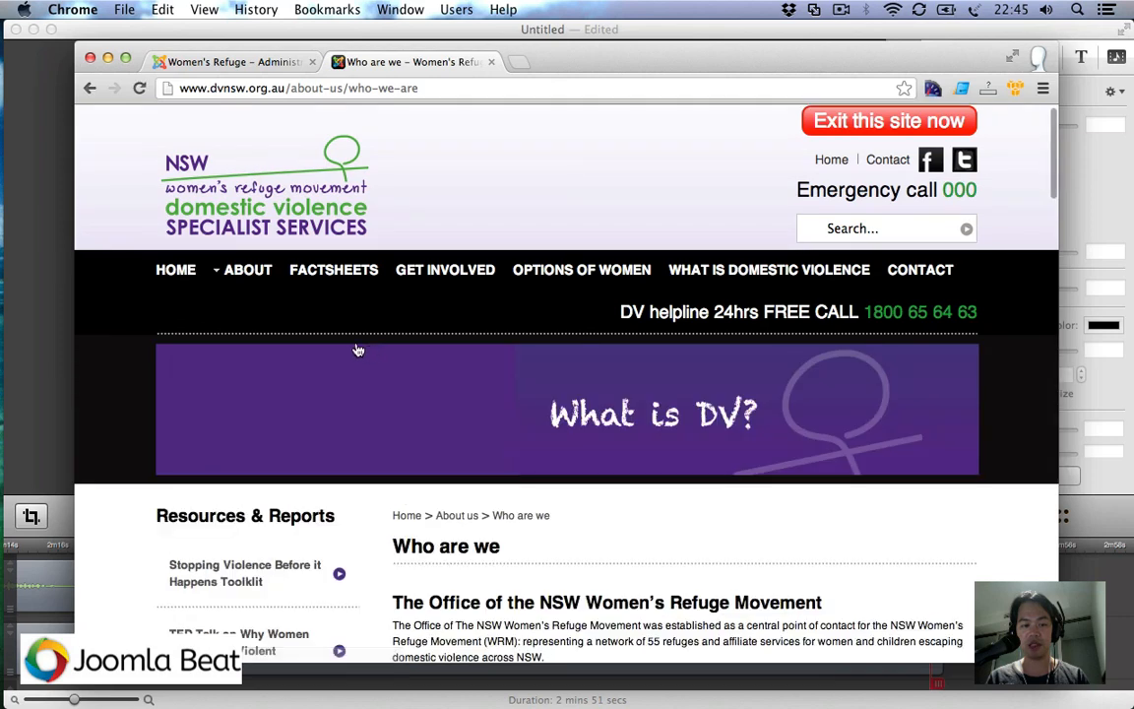
pyautogui.moveTo(265, 311)
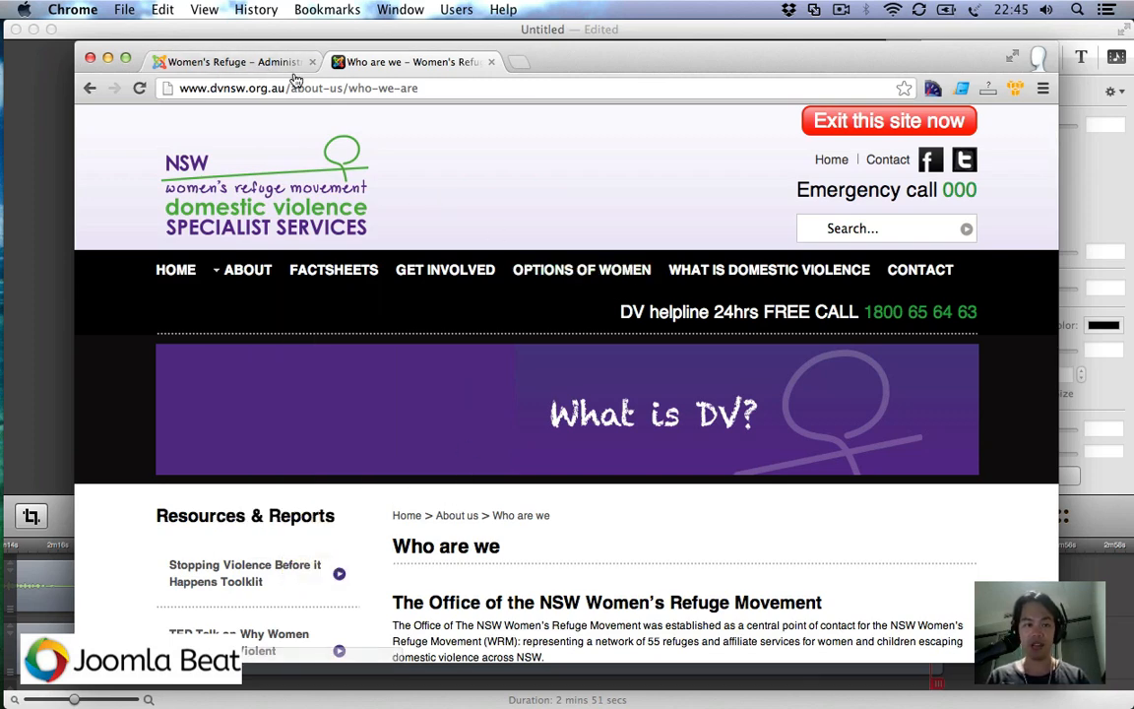
# Step: Return to the menu item in the administration, set Add Menu Title to No in its link type options and save
pyautogui.click(263, 62)
pyautogui.scroll(-3, 700, 285)
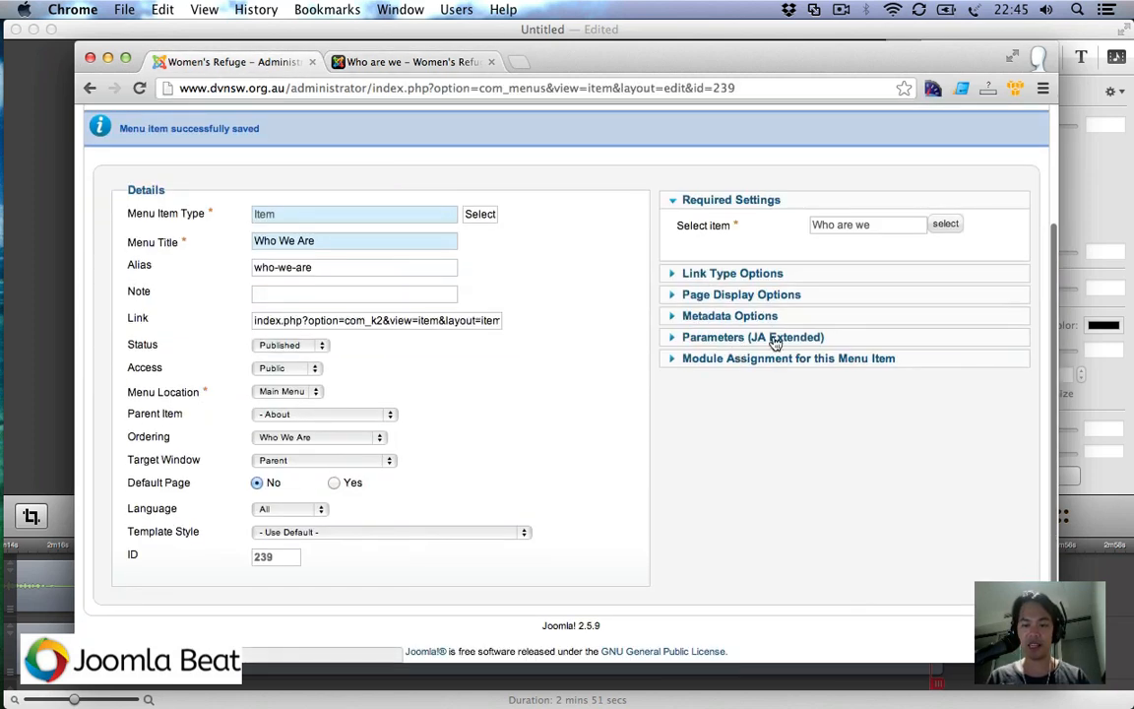
pyautogui.click(733, 274)
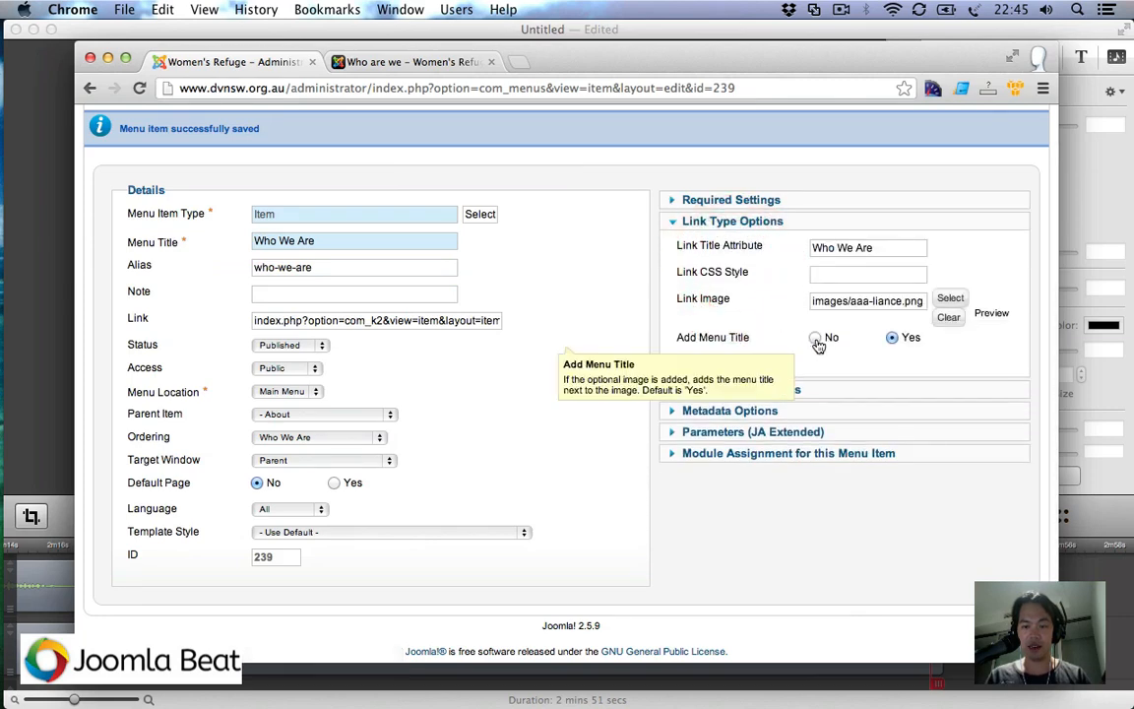
pyautogui.click(816, 339)
pyautogui.scroll(3, 717, 334)
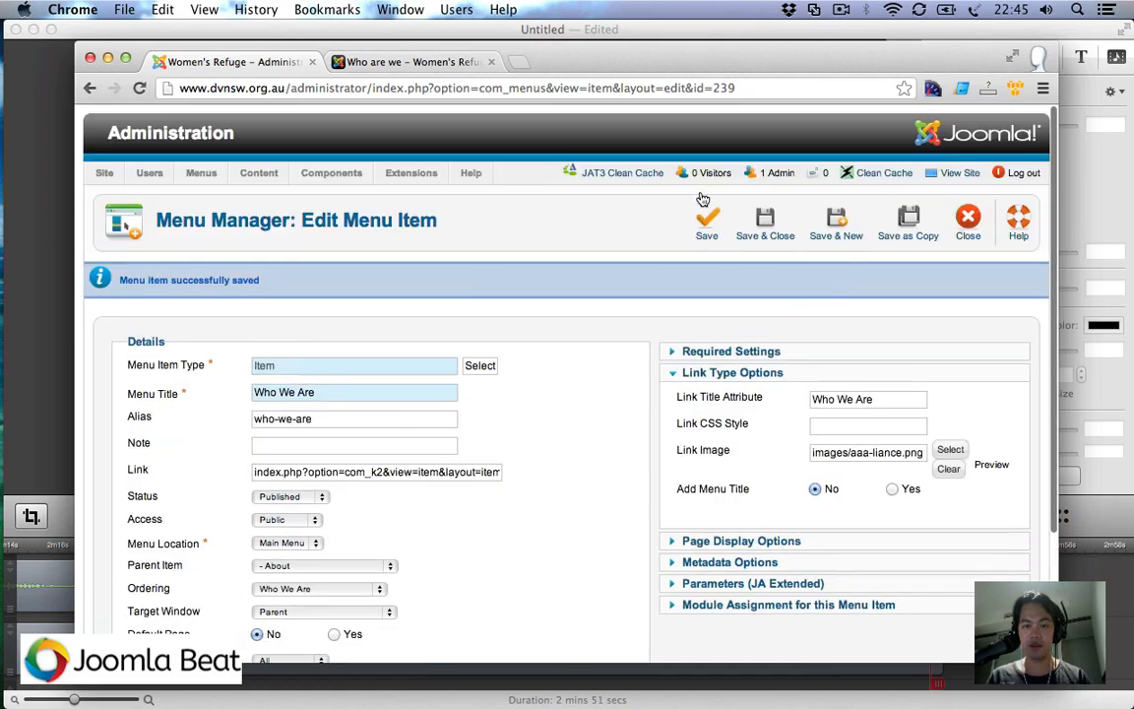
pyautogui.click(706, 228)
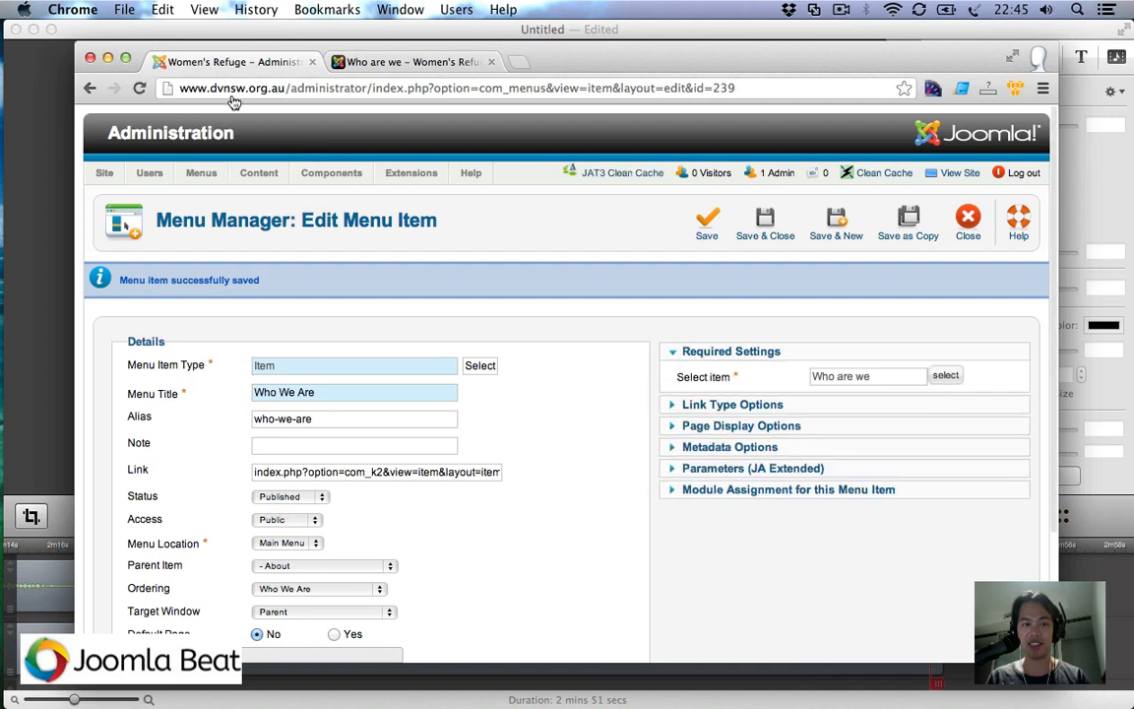
# Step: Save the Who We Are item with a first name as its Browser Page Title and check the title on the reloaded live page
pyautogui.scroll(-2, 633, 258)
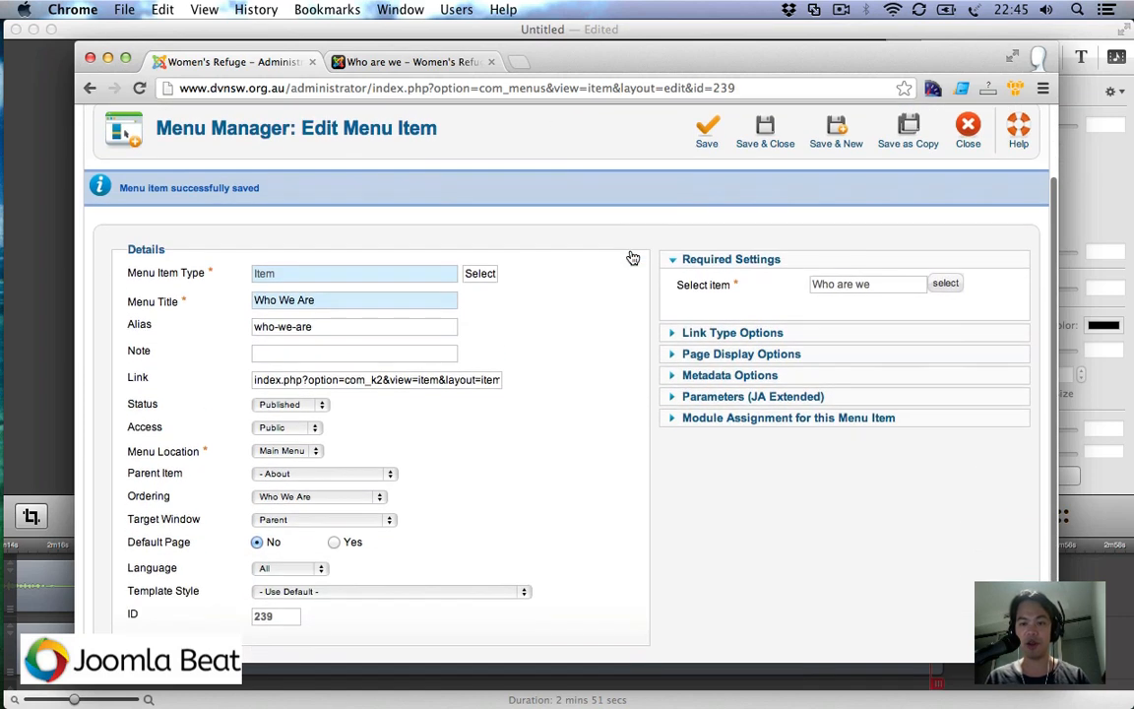
pyautogui.scroll(-1, 631, 257)
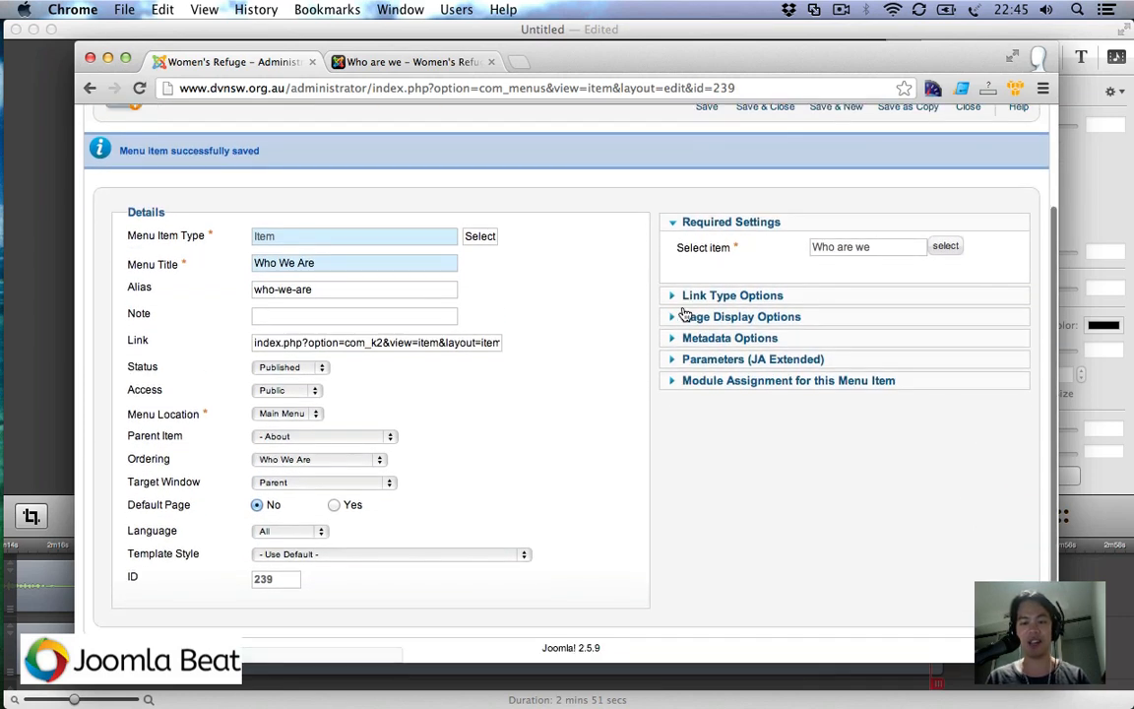
pyautogui.click(705, 317)
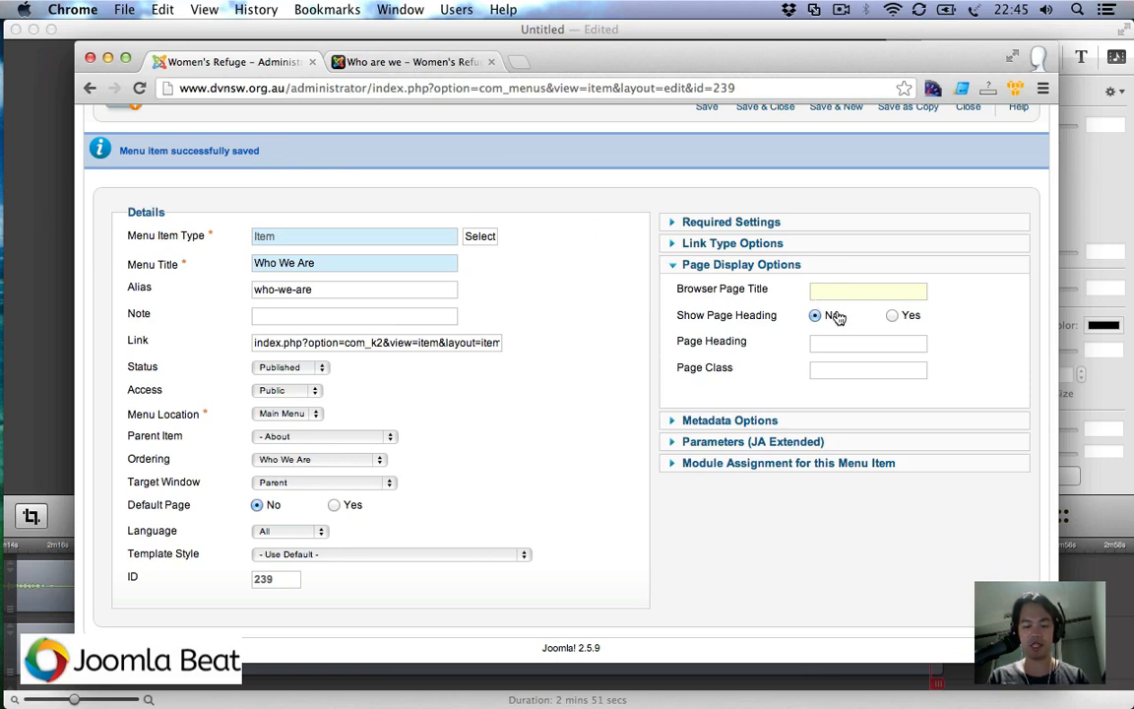
pyautogui.scroll(3, 866, 305)
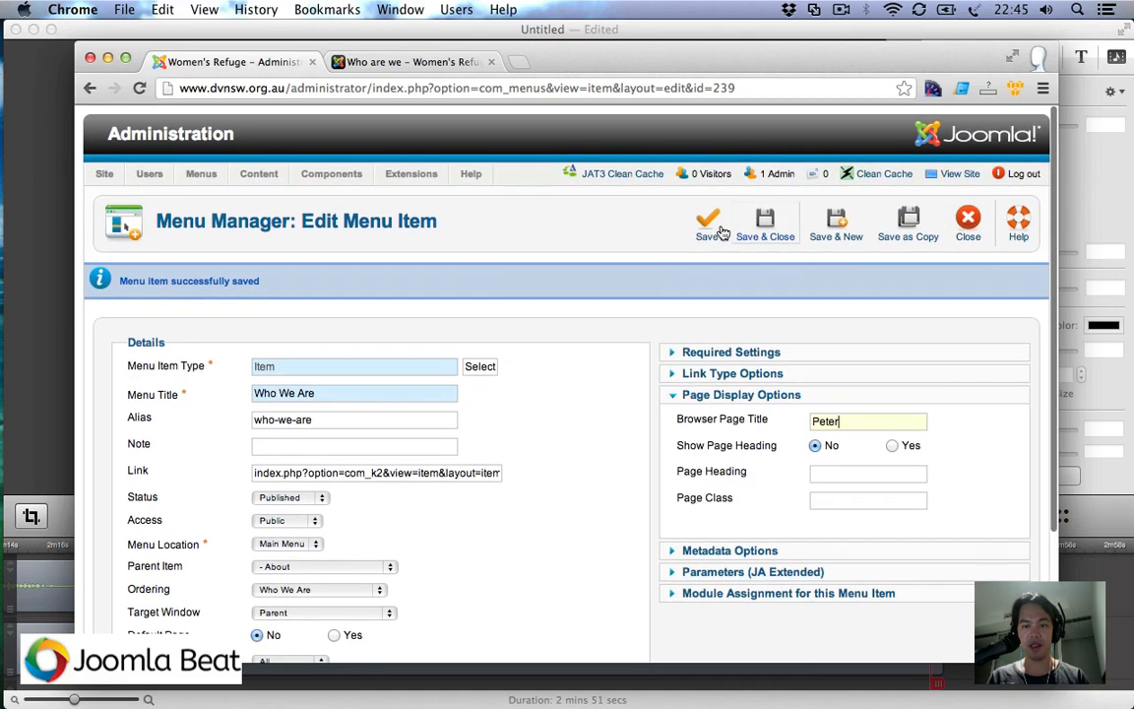
pyautogui.click(701, 226)
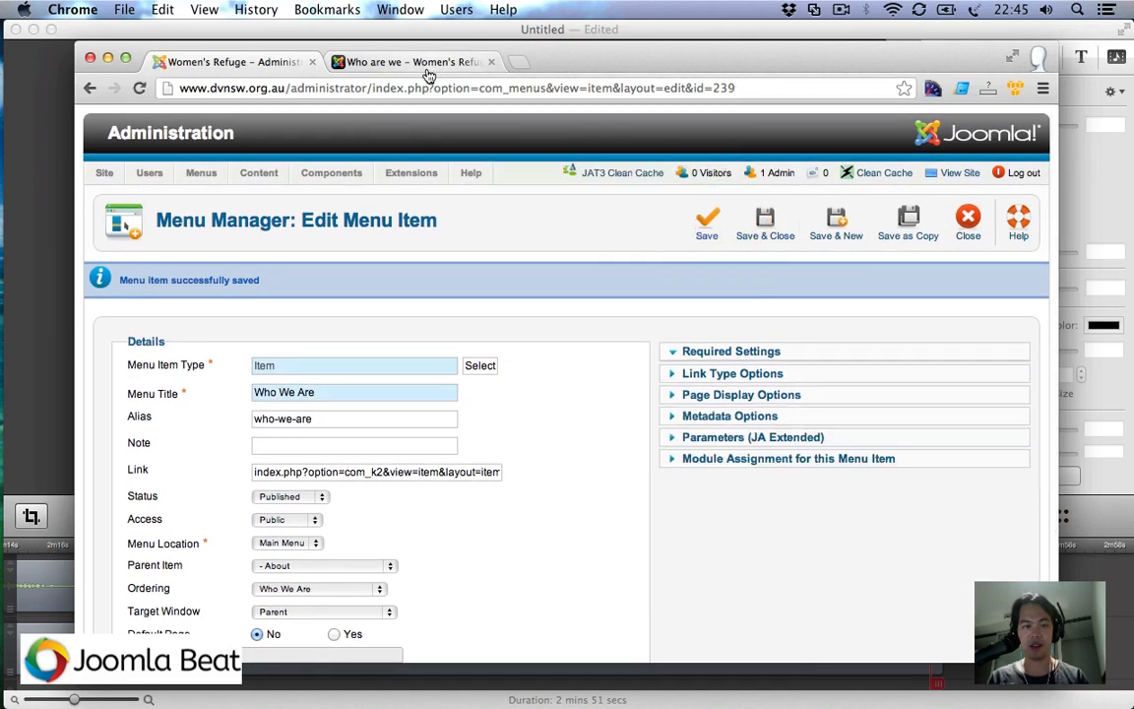
pyautogui.click(394, 63)
pyautogui.press('super+r')
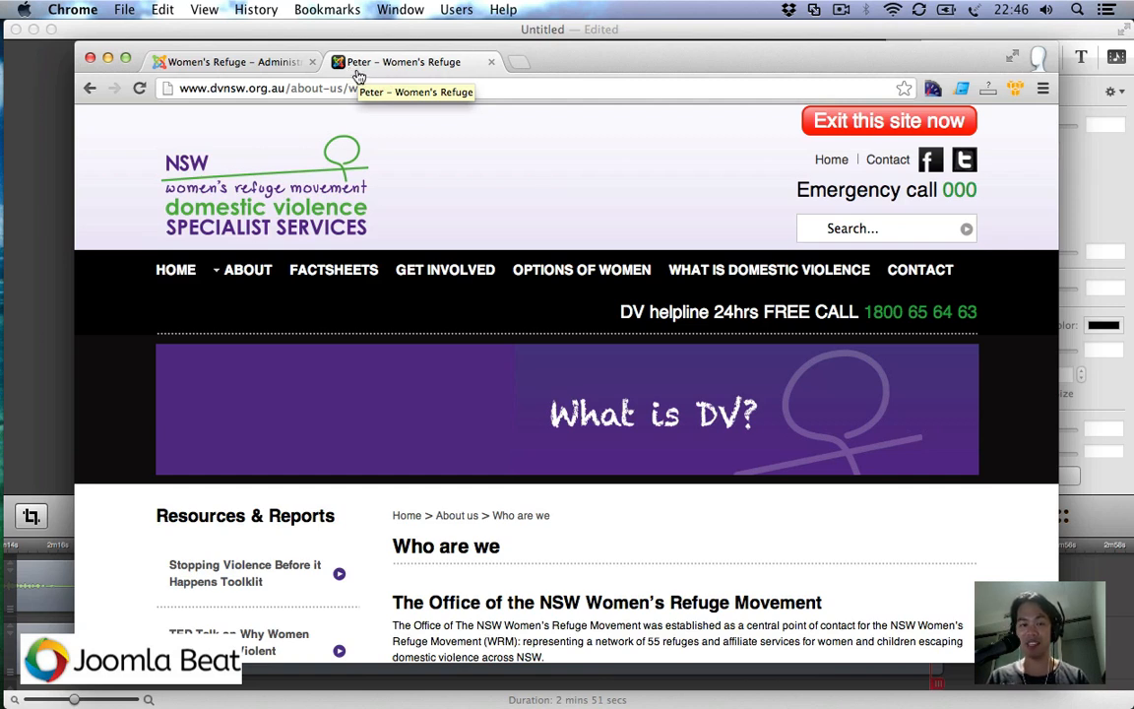
# Step: Set Show Page Heading to Yes for the Who We Are item, save it and check the reloaded live page
pyautogui.click(241, 63)
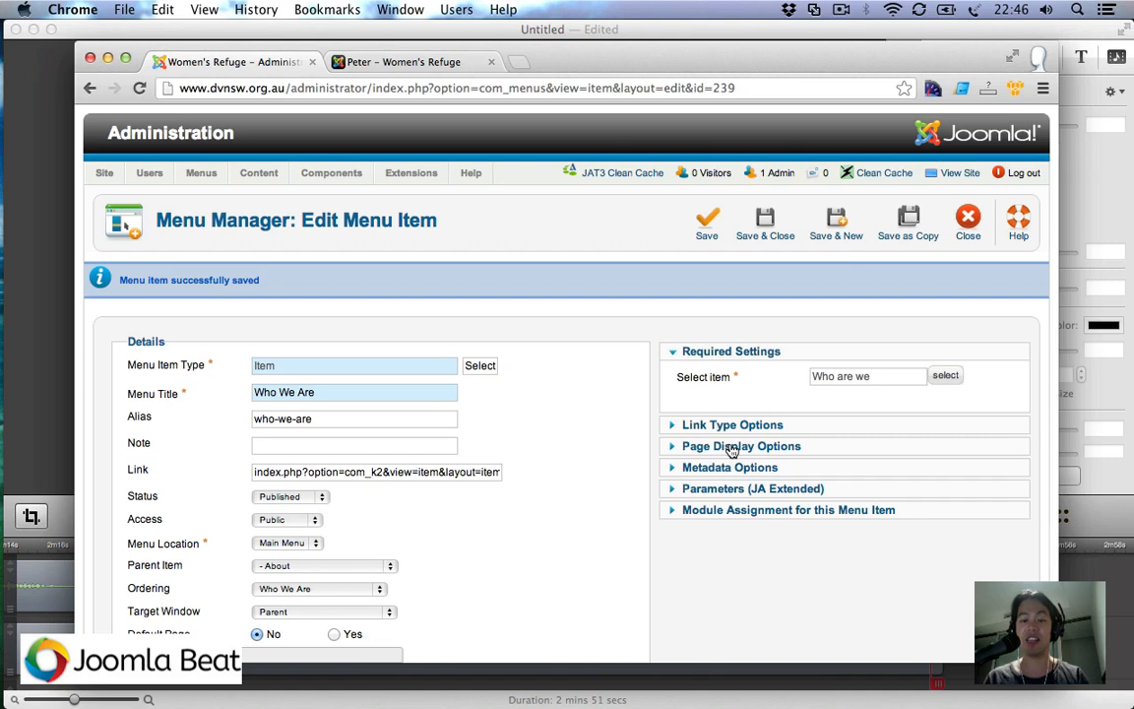
pyautogui.click(731, 448)
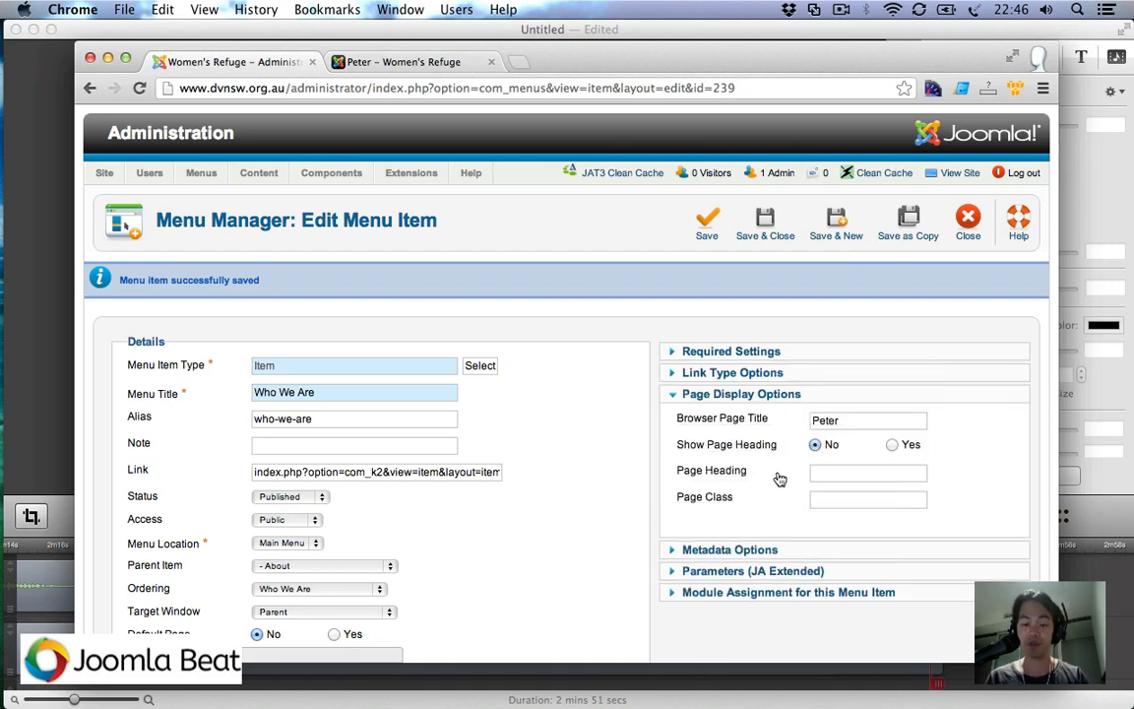
pyautogui.doubleClick(830, 424)
pyautogui.click(980, 413)
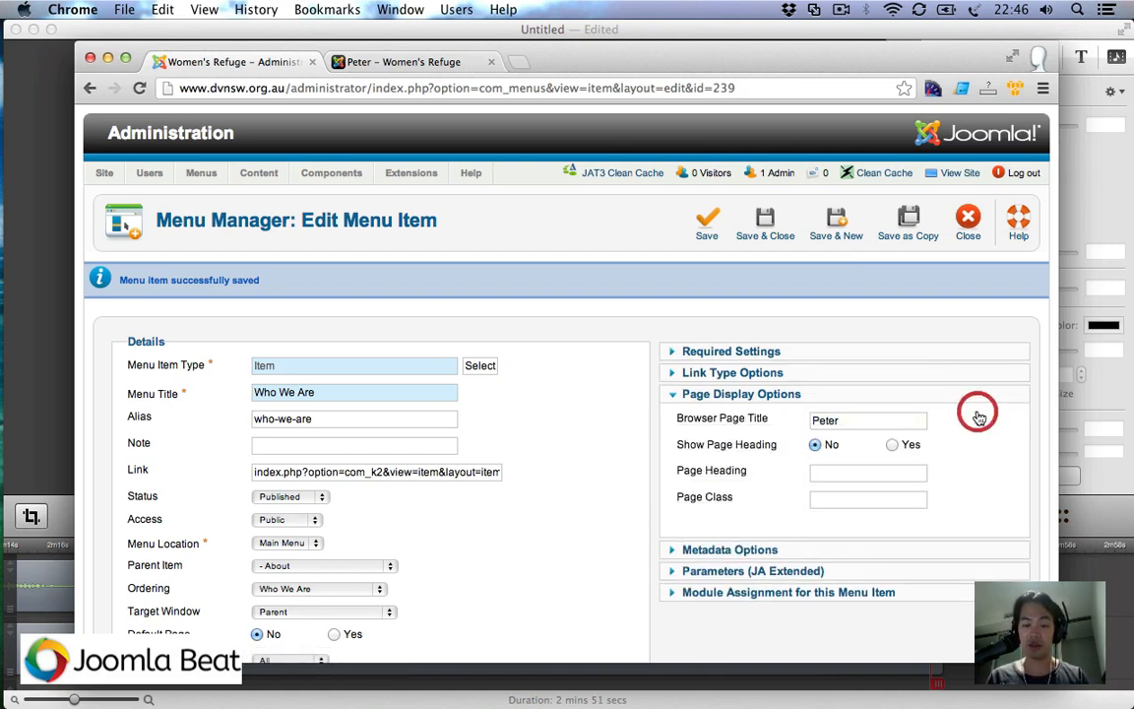
pyautogui.click(891, 447)
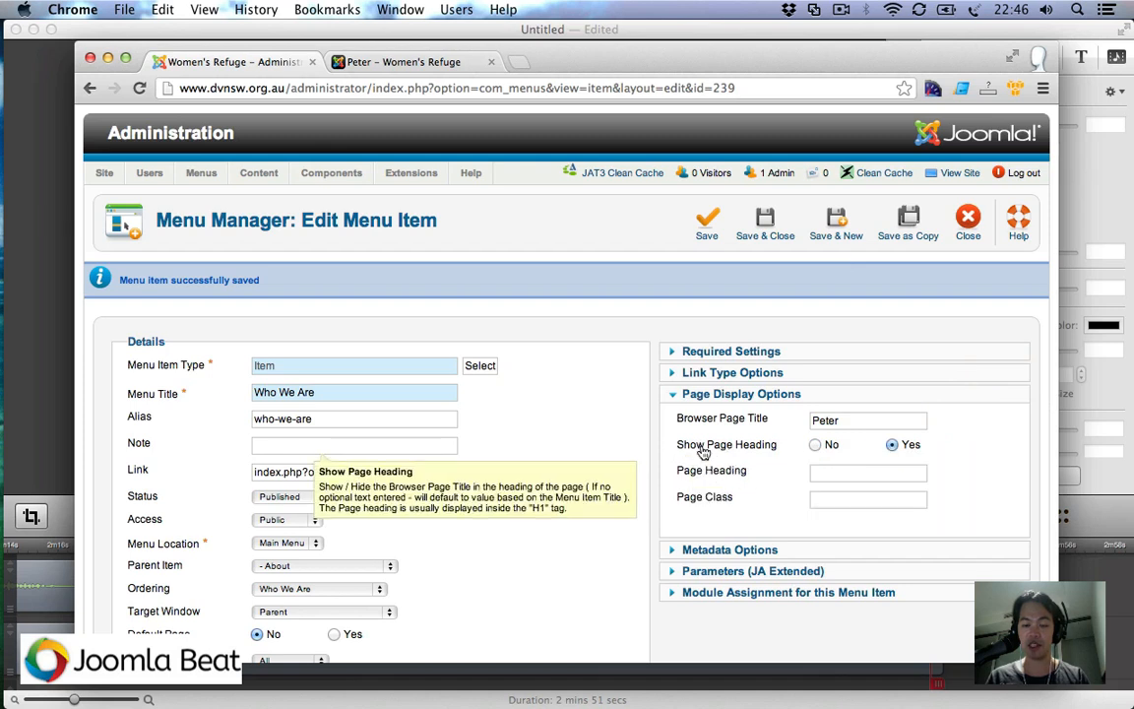
pyautogui.click(709, 226)
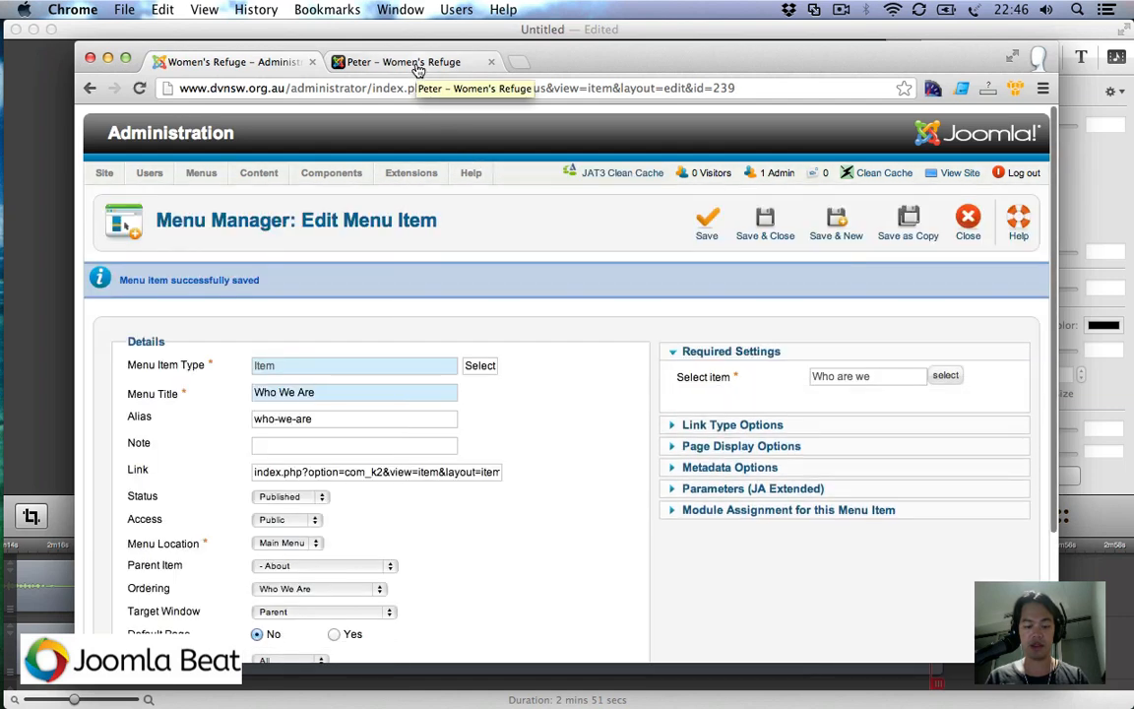
pyautogui.click(417, 67)
pyautogui.press('super+r')
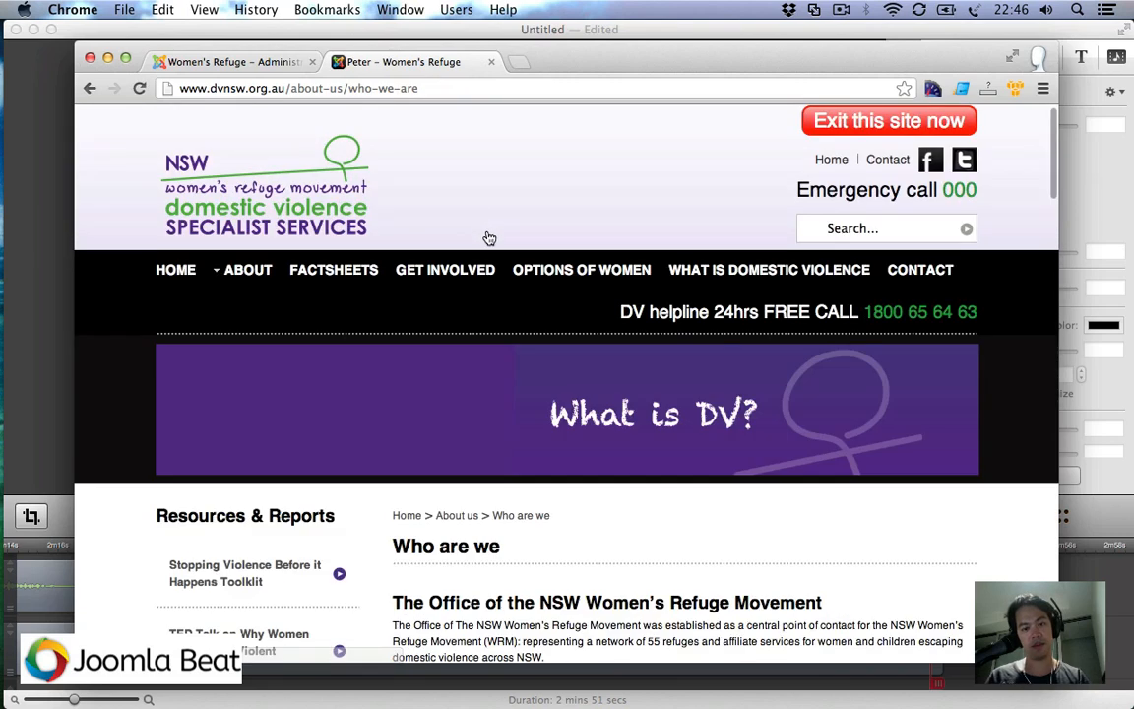
# Step: Return to the Who We Are item in the administration and enter a first name as its Page Heading in the page display options
pyautogui.click(247, 62)
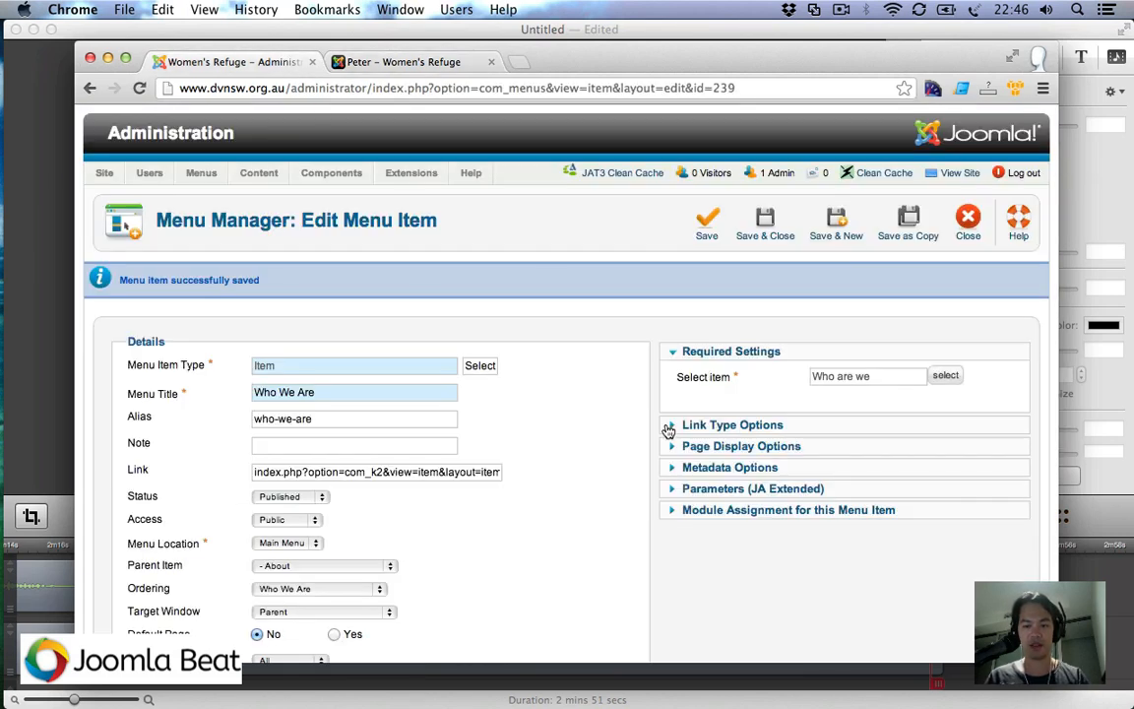
pyautogui.click(730, 446)
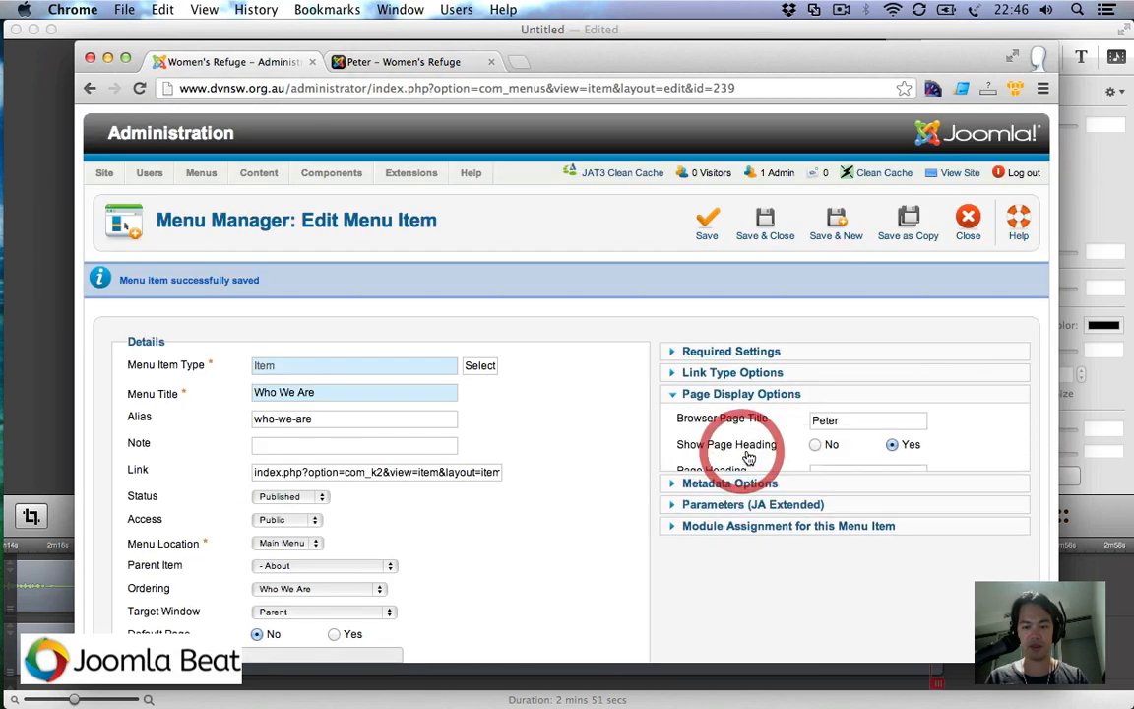
pyautogui.click(834, 473)
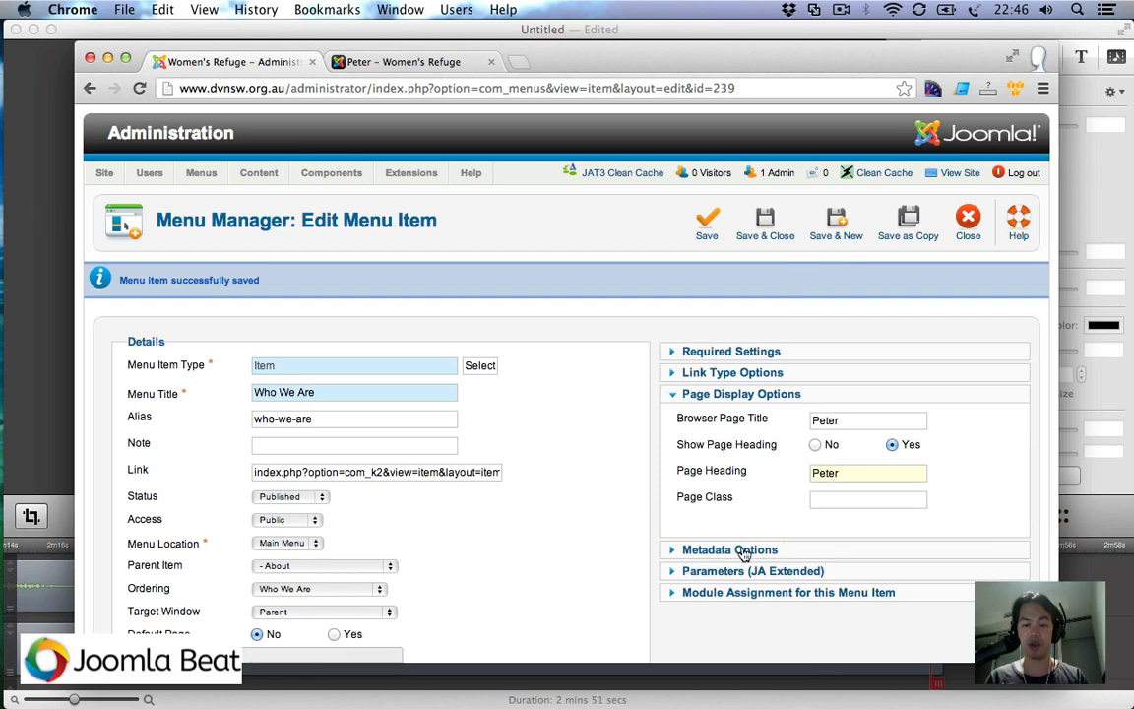
# Step: Review the Who We Are item's metadata options, including the available Robots settings, and its JA Extended parameters
pyautogui.click(746, 548)
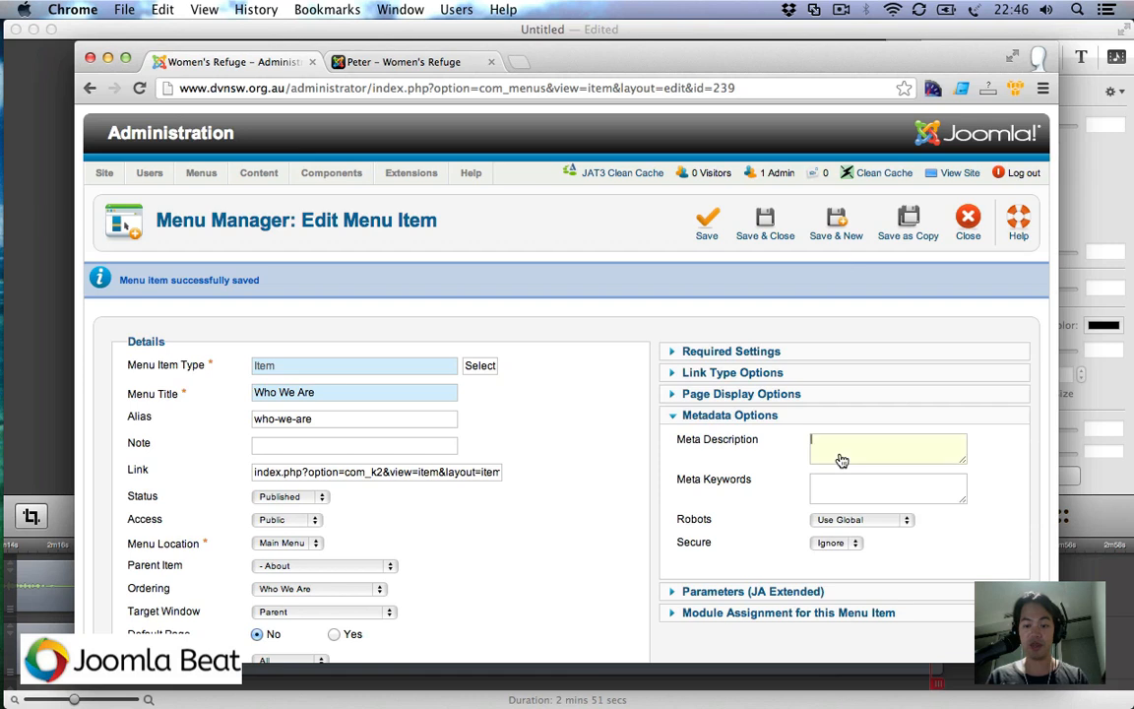
pyautogui.moveTo(726, 446)
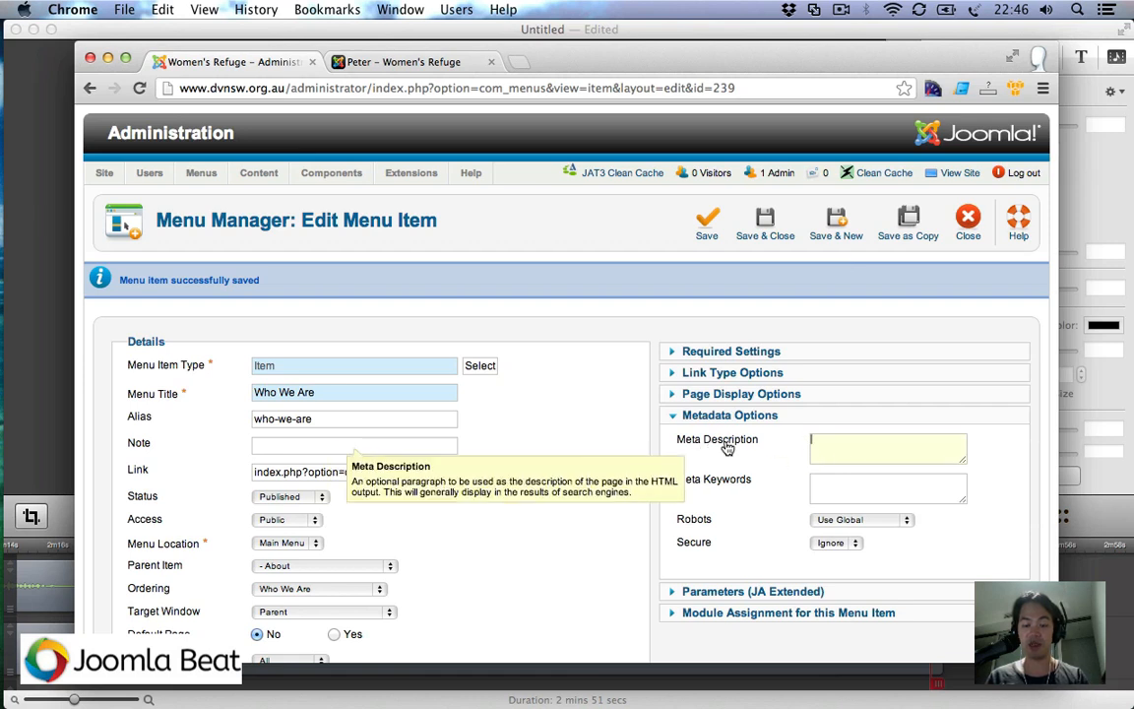
pyautogui.click(724, 442)
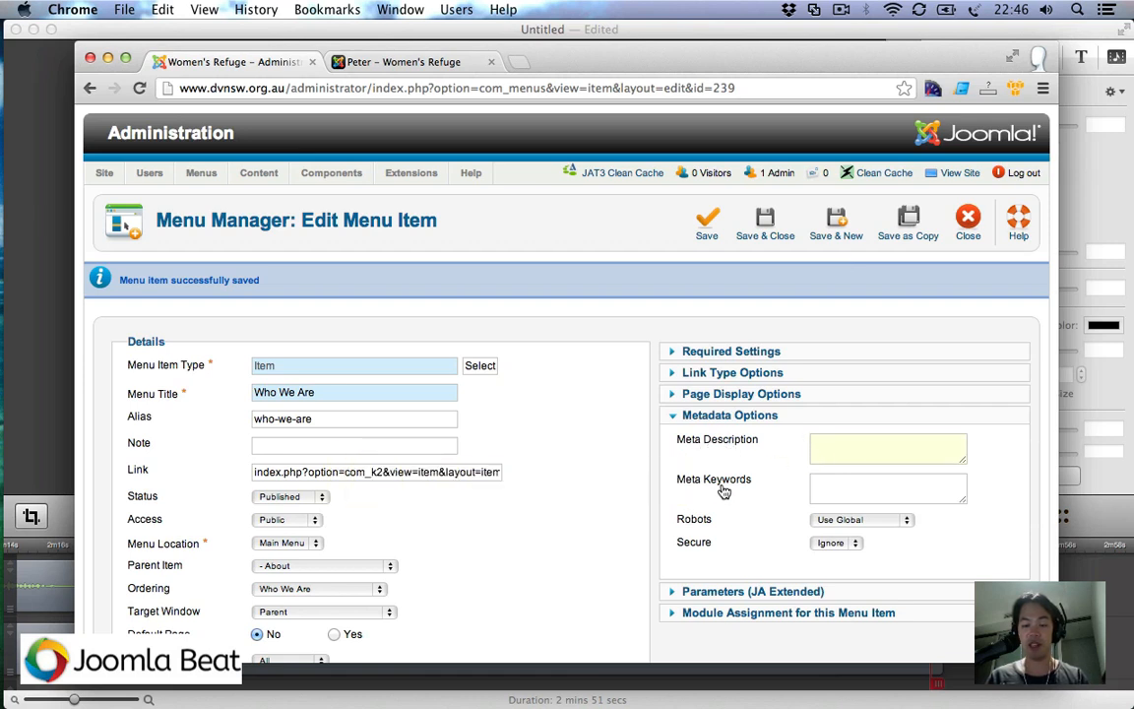
pyautogui.moveTo(704, 487)
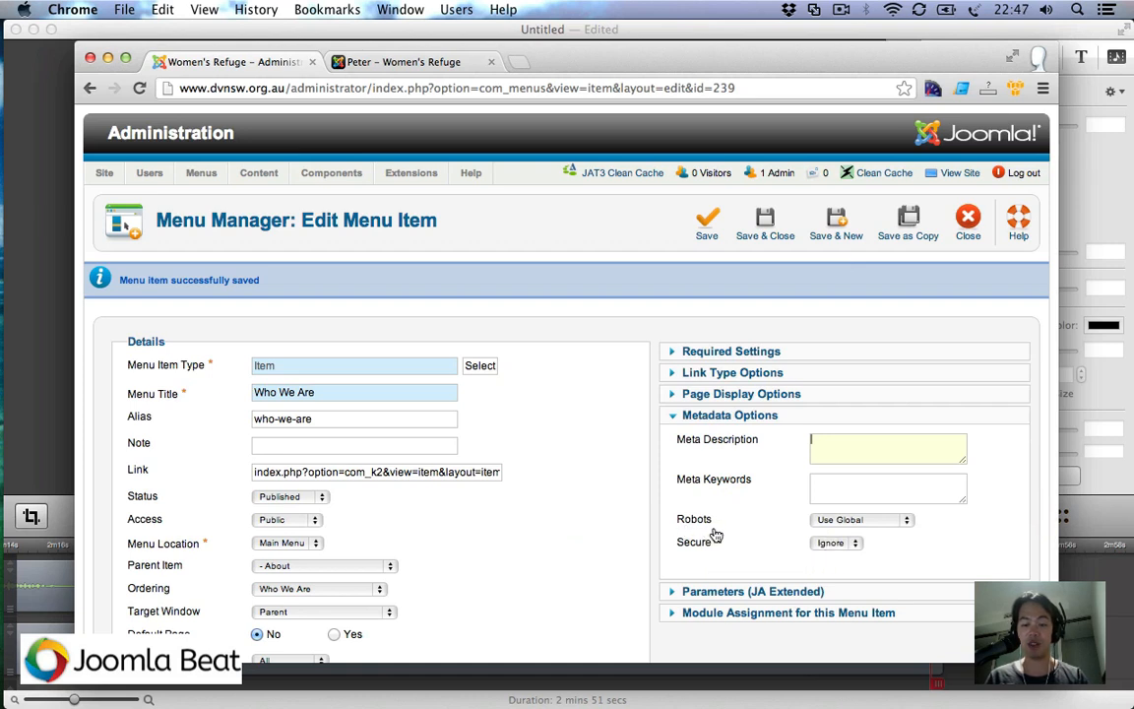
pyautogui.click(870, 523)
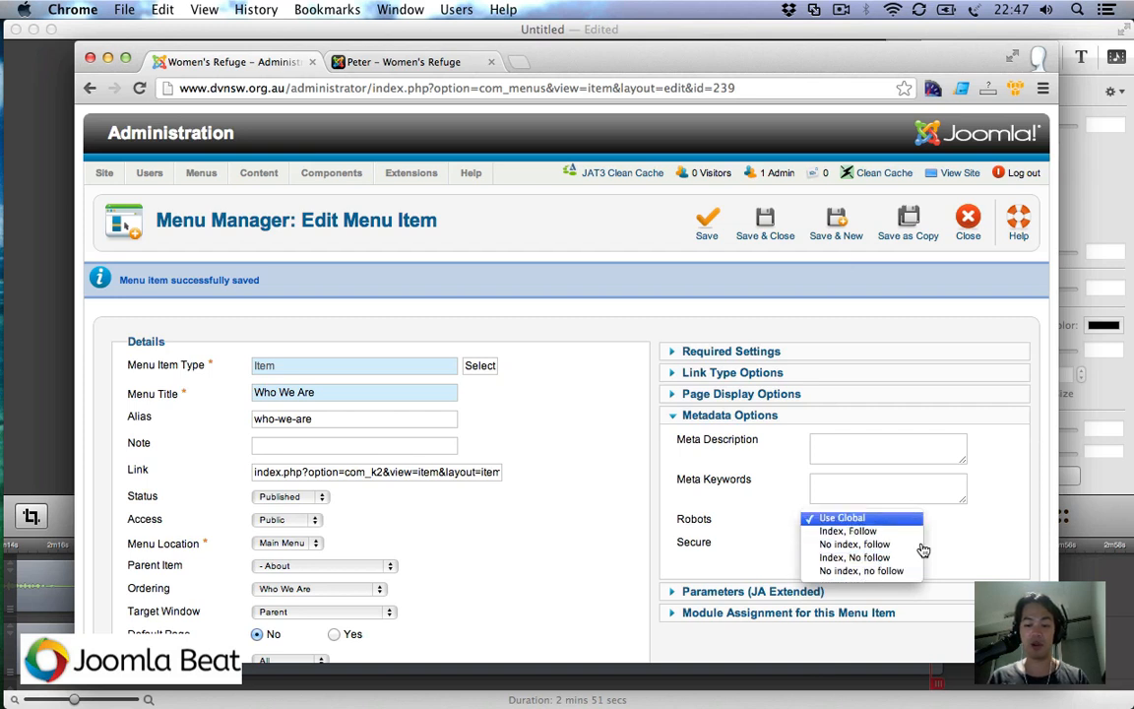
pyautogui.click(986, 552)
pyautogui.scroll(-2, 850, 546)
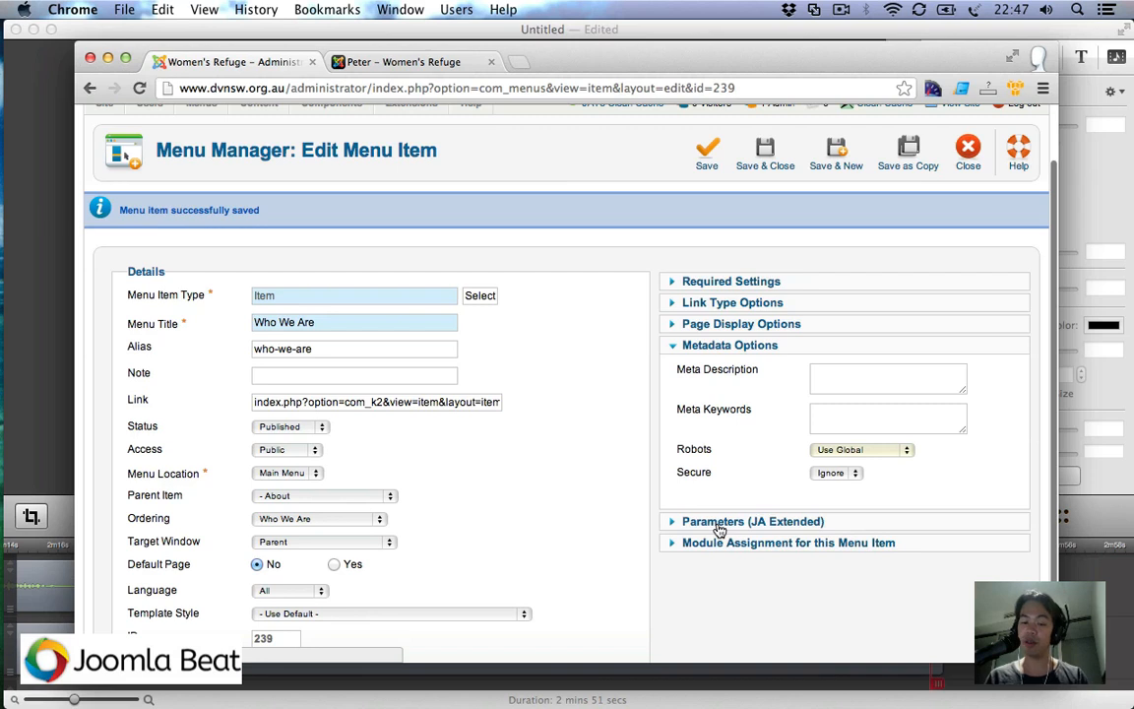
pyautogui.click(720, 521)
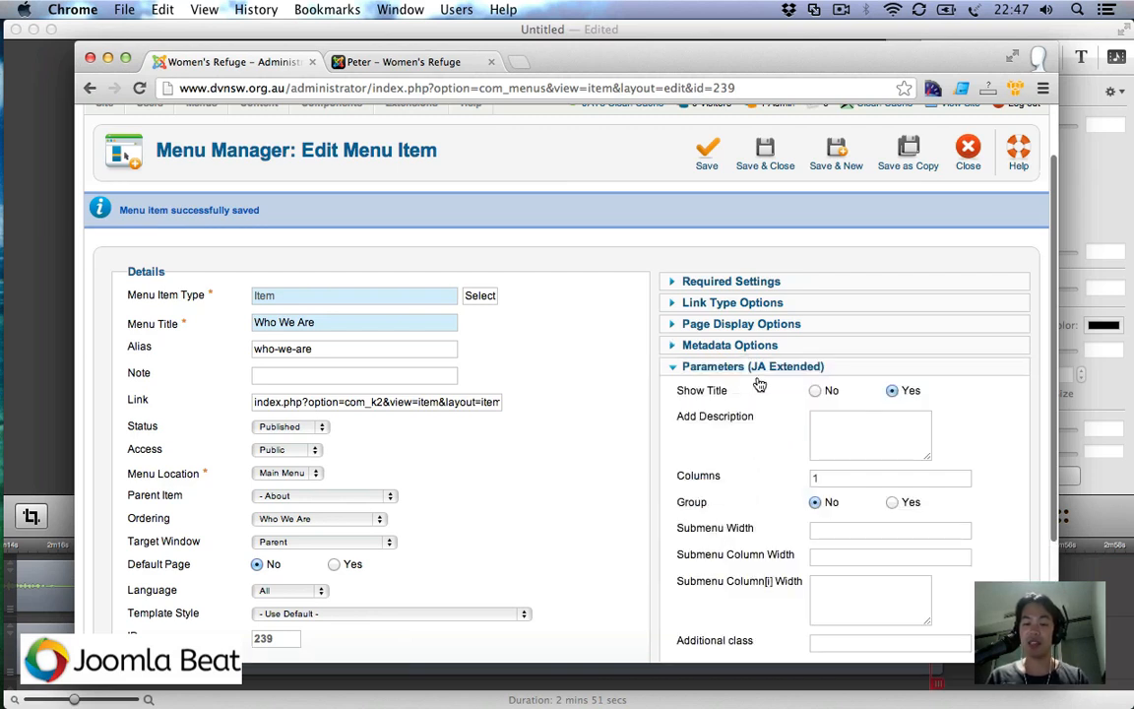
pyautogui.scroll(-2, 785, 452)
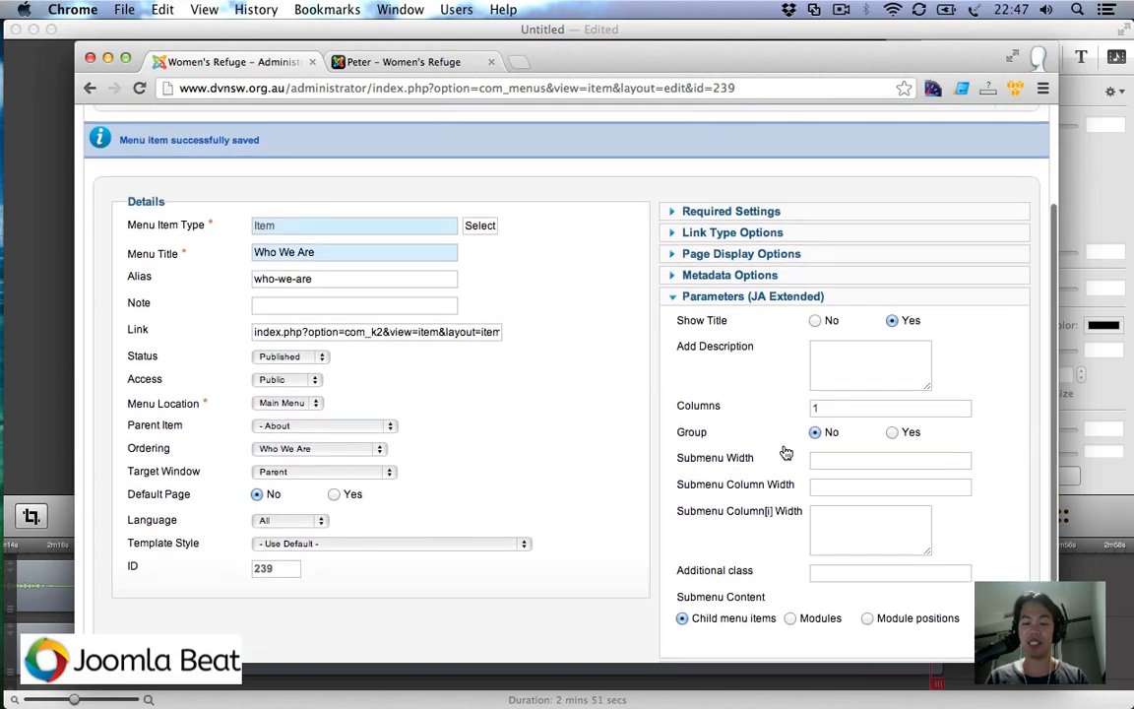
pyautogui.scroll(-3, 785, 452)
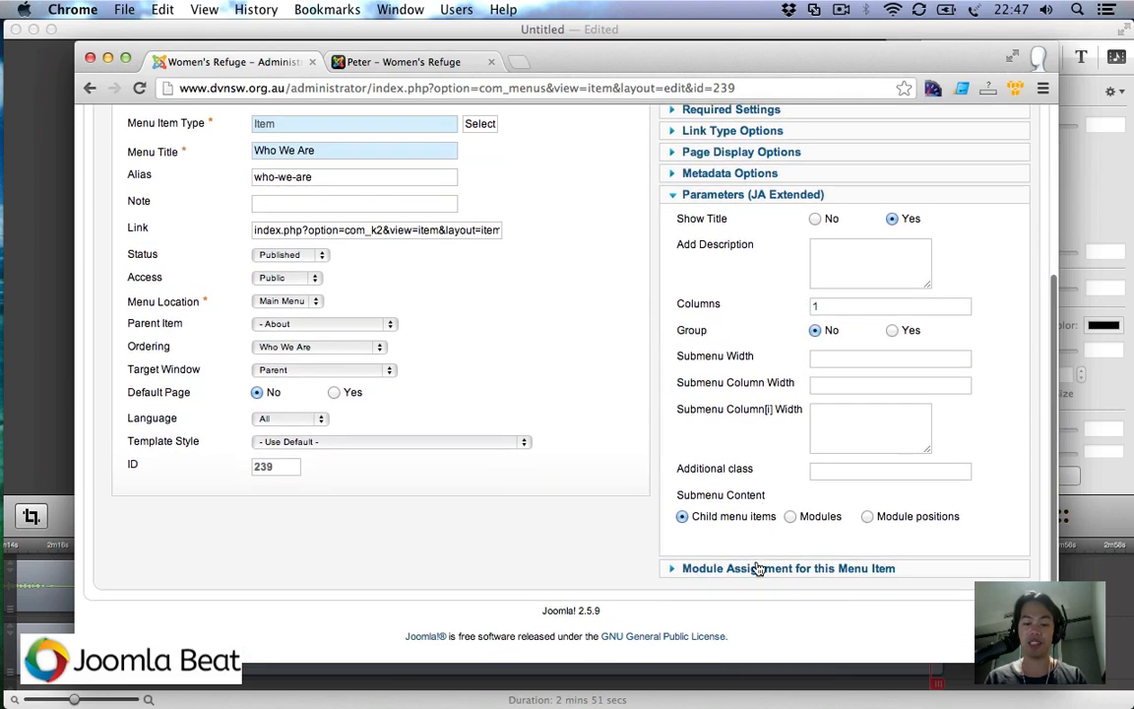
# Step: Examine the module assignment list for the Who We Are menu item to see which modules display on it
pyautogui.click(756, 570)
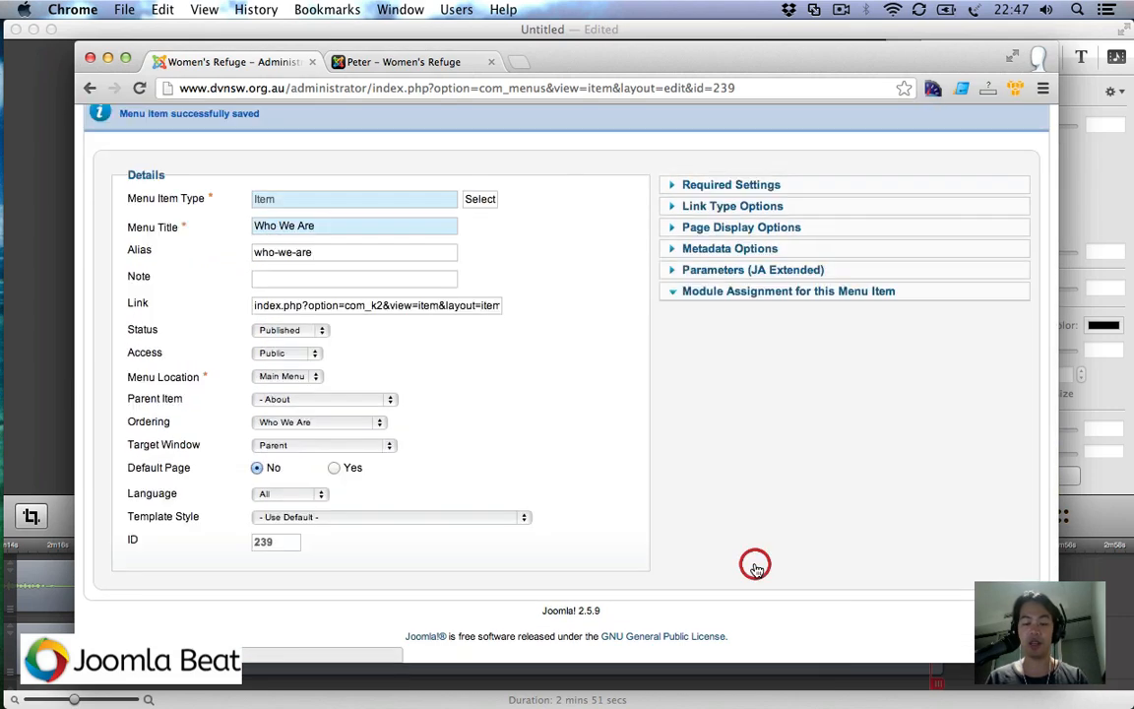
pyautogui.scroll(-1, 763, 443)
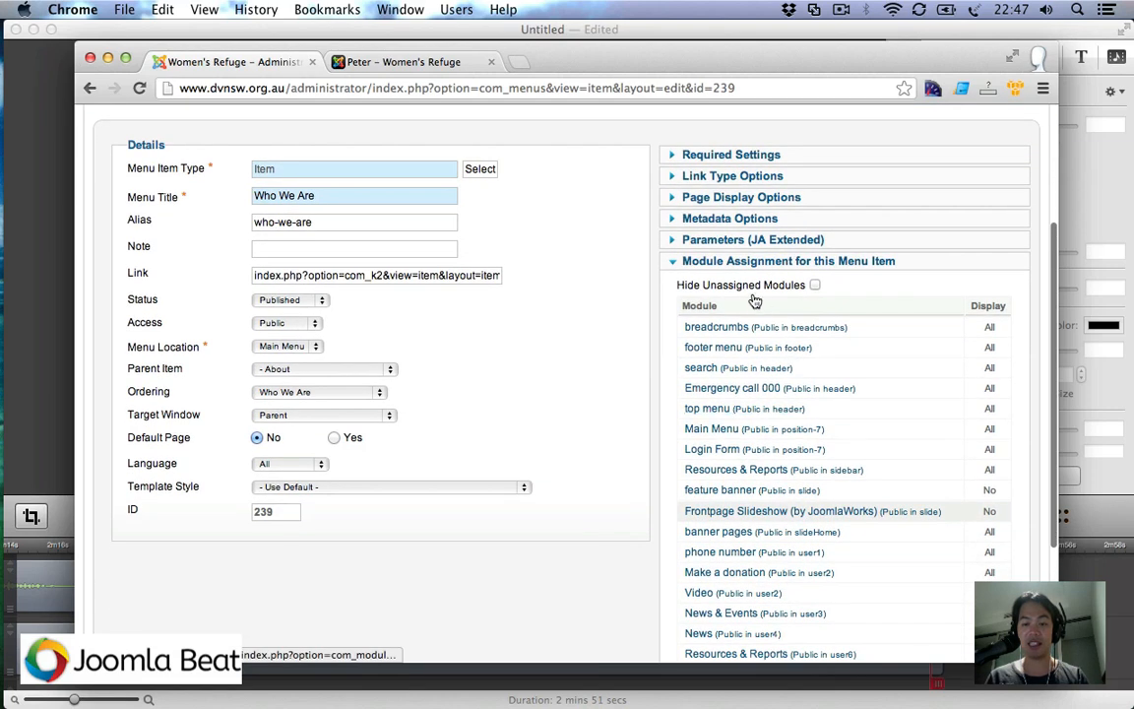
pyautogui.scroll(-5, 856, 295)
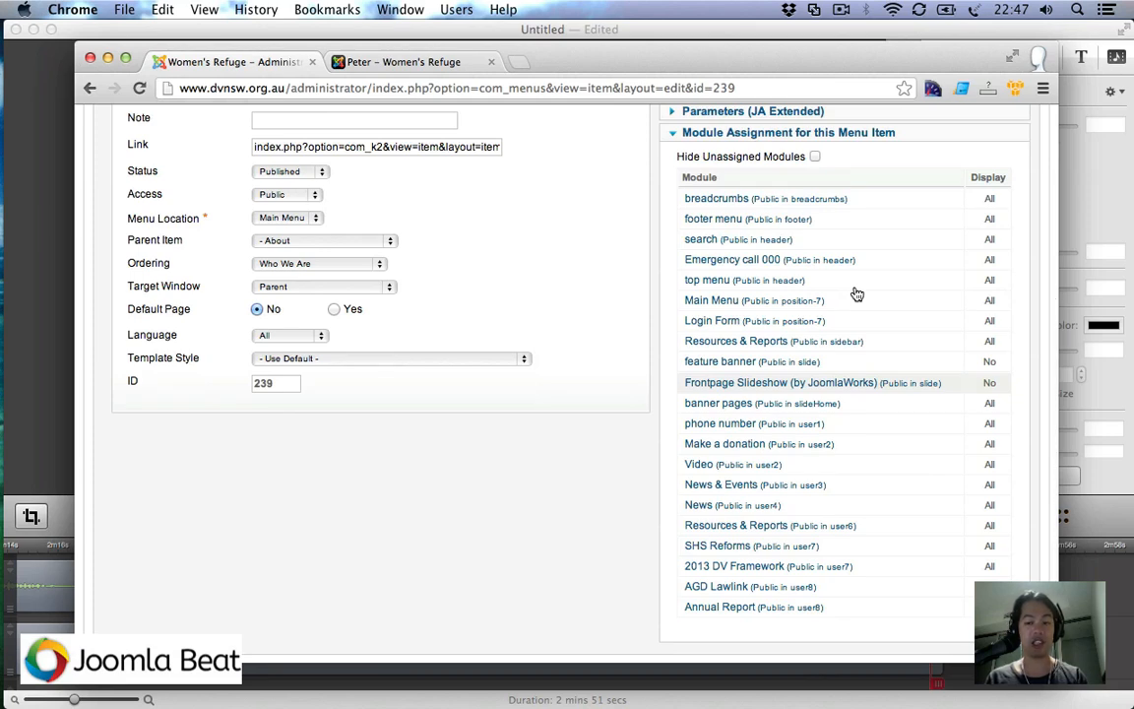
pyautogui.scroll(2, 856, 295)
pyautogui.scroll(-4, 897, 257)
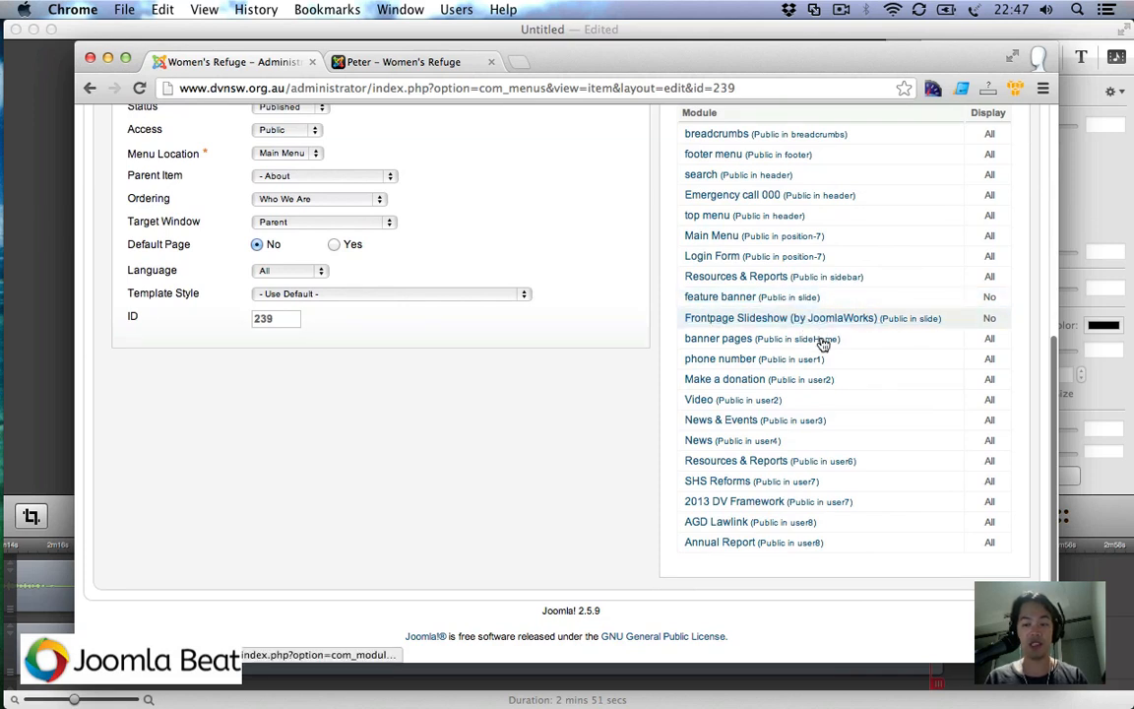
pyautogui.scroll(1, 916, 494)
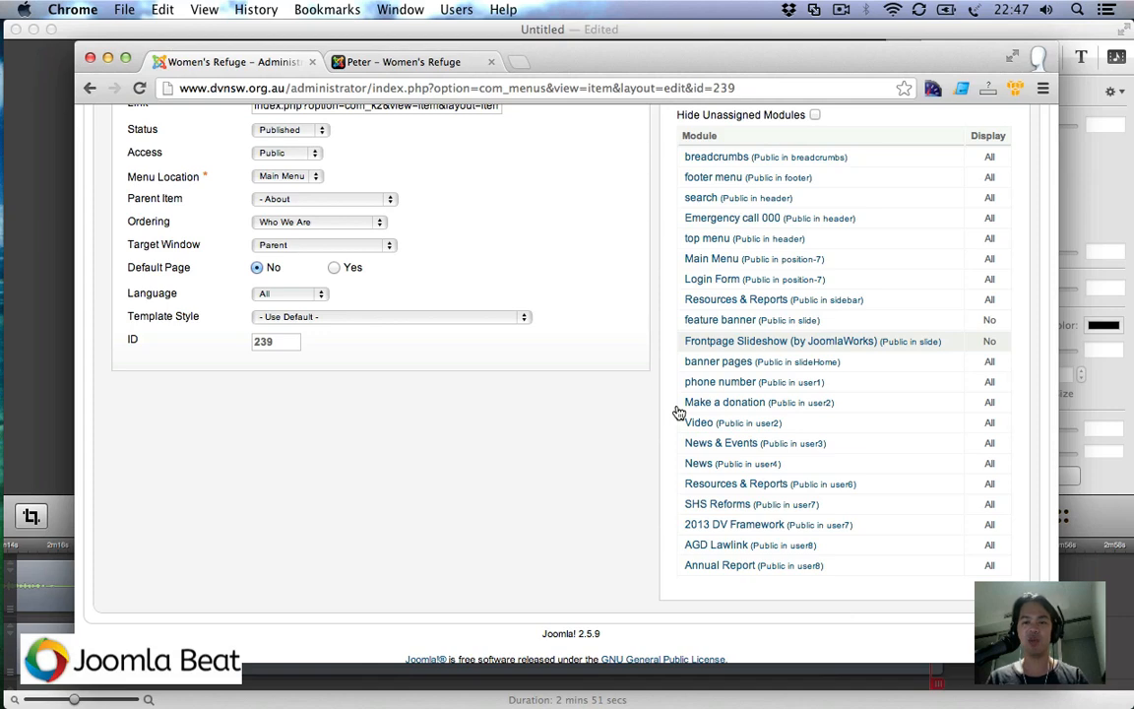
pyautogui.scroll(3, 678, 412)
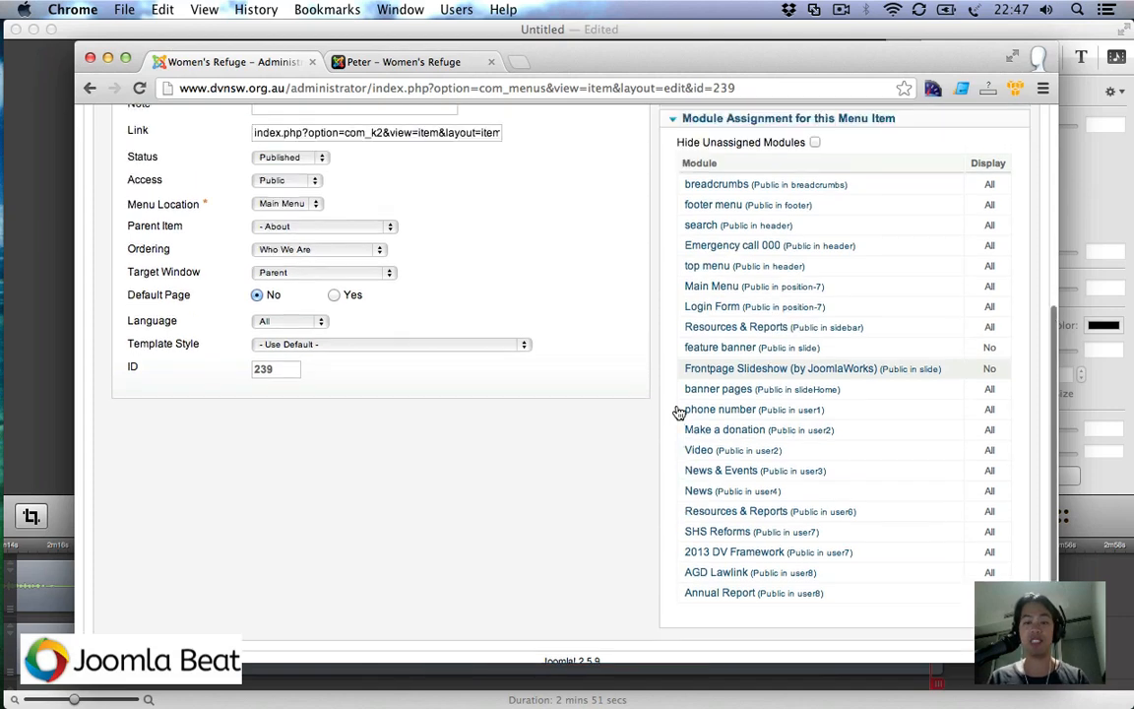
pyautogui.scroll(4, 678, 411)
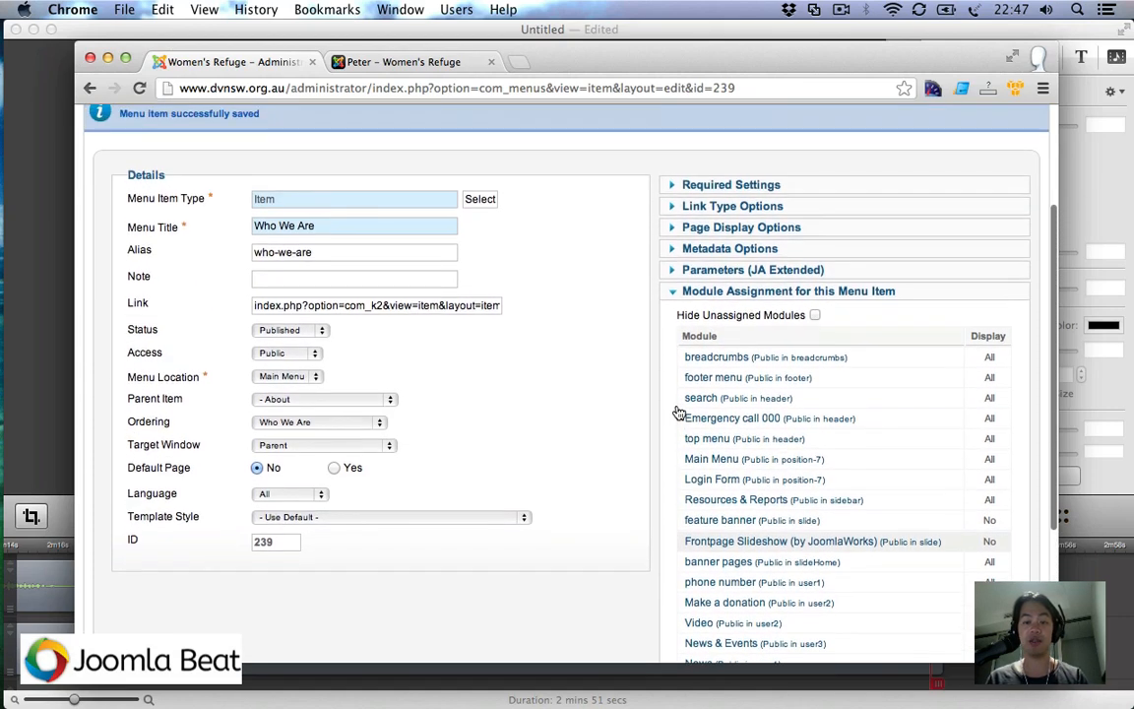
pyautogui.scroll(2, 678, 411)
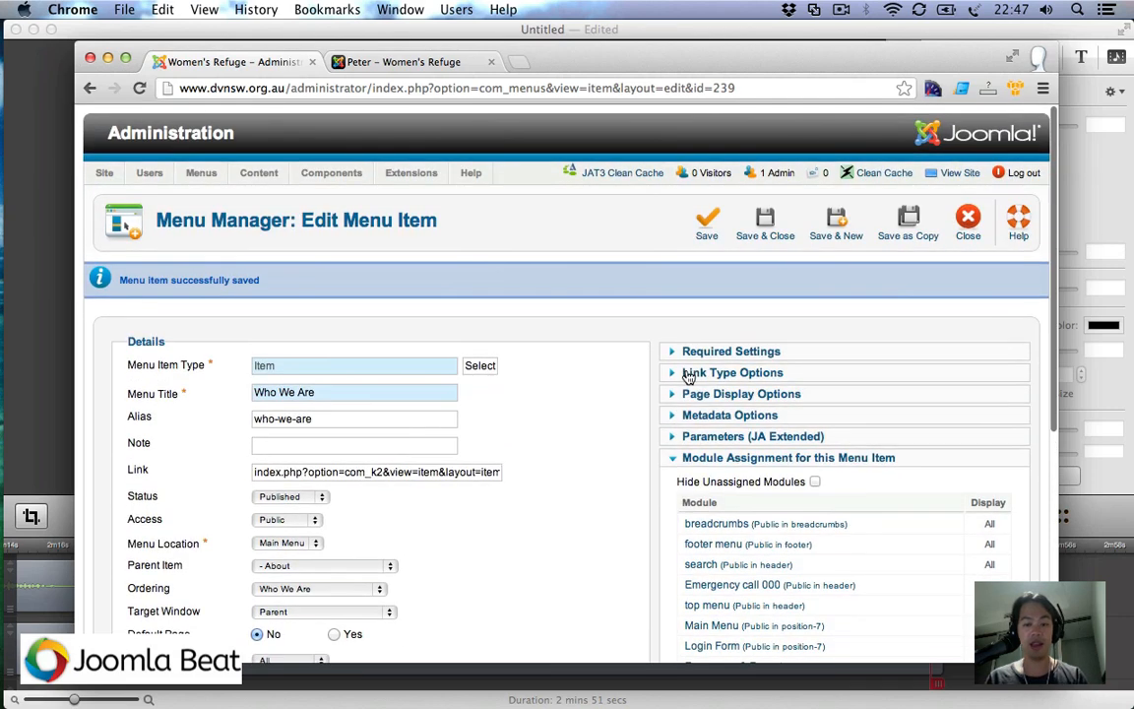
# Step: Save the Who We Are item with the entered Page Heading and look for that heading on the reloaded live page
pyautogui.click(726, 416)
pyautogui.click(772, 394)
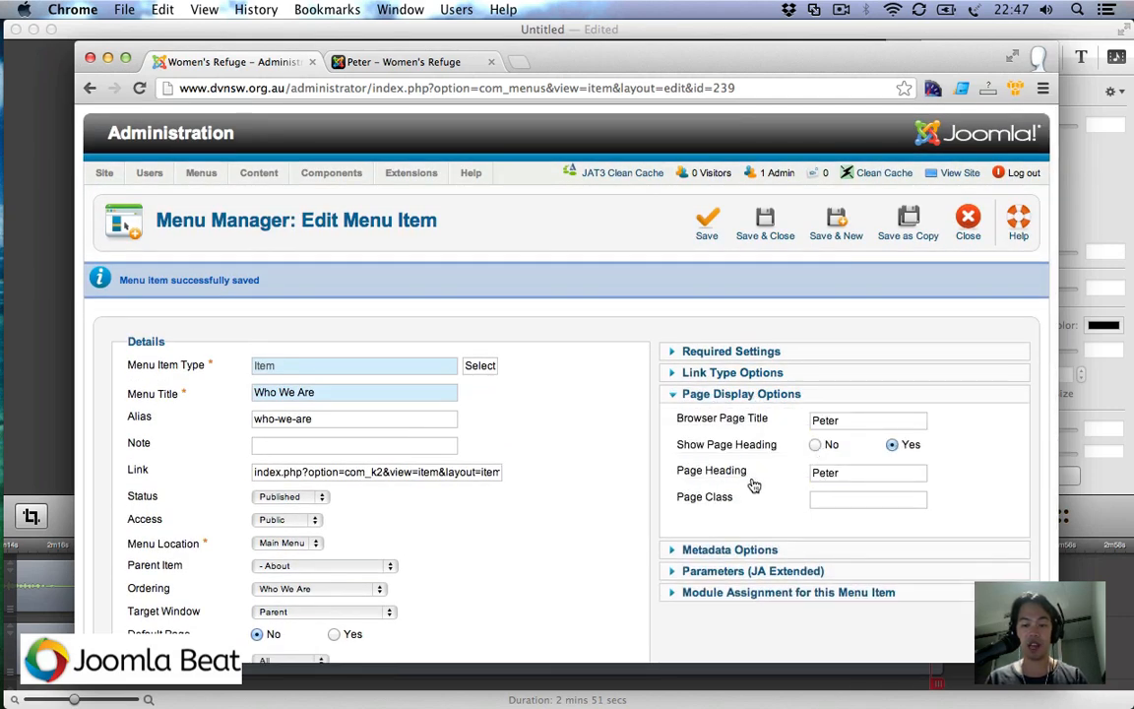
pyautogui.click(706, 222)
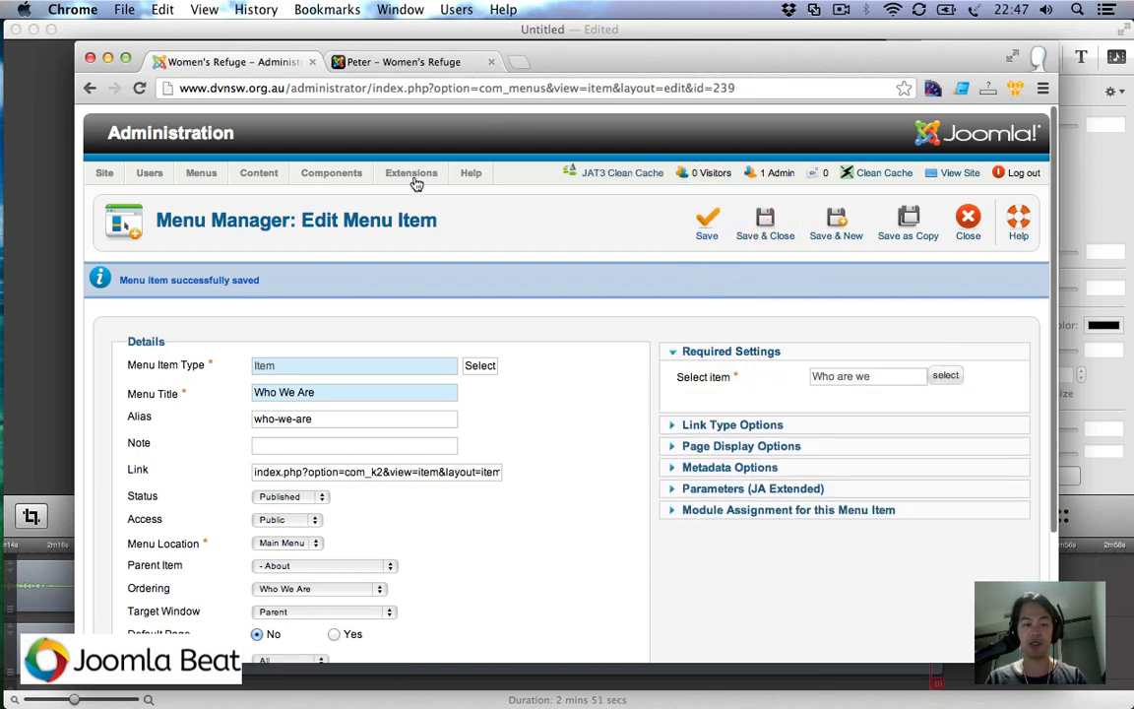
pyautogui.click(386, 63)
pyautogui.press('super+r')
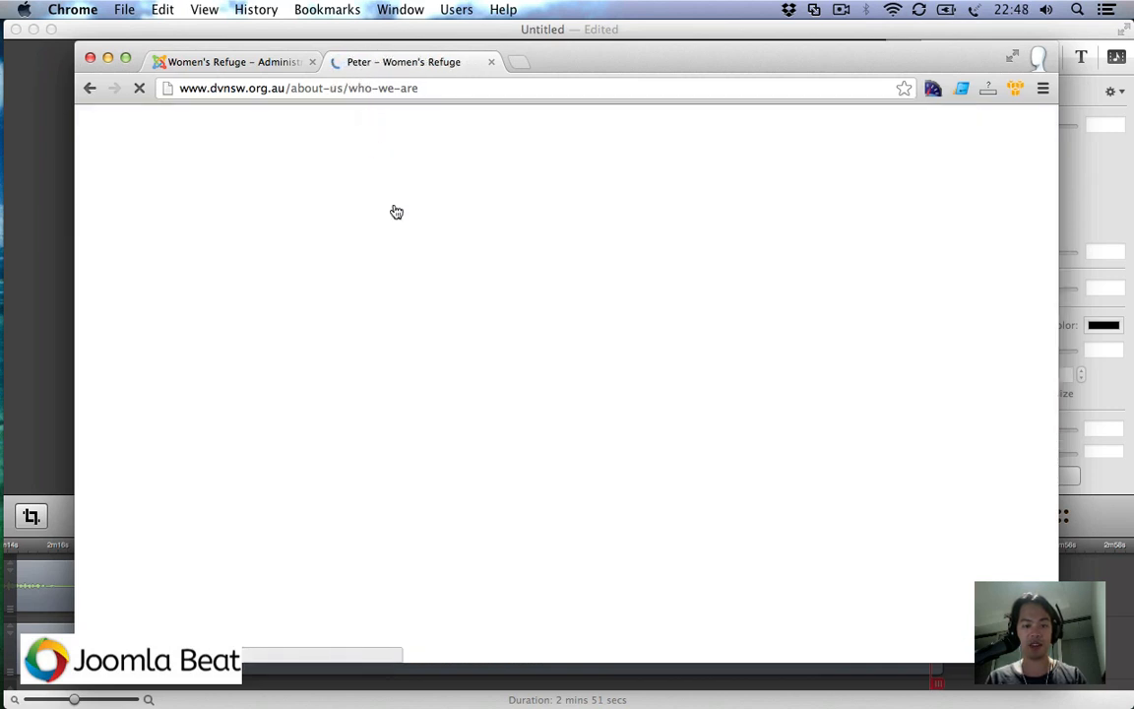
pyautogui.scroll(-4, 522, 334)
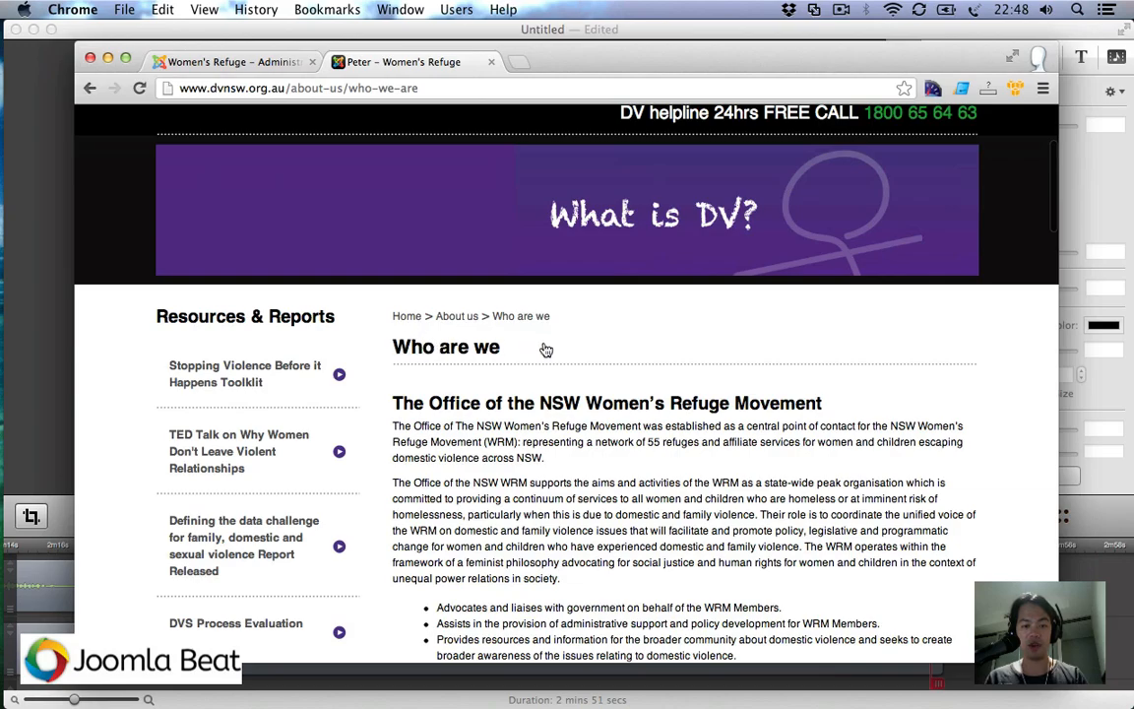
pyautogui.scroll(-20, 552, 357)
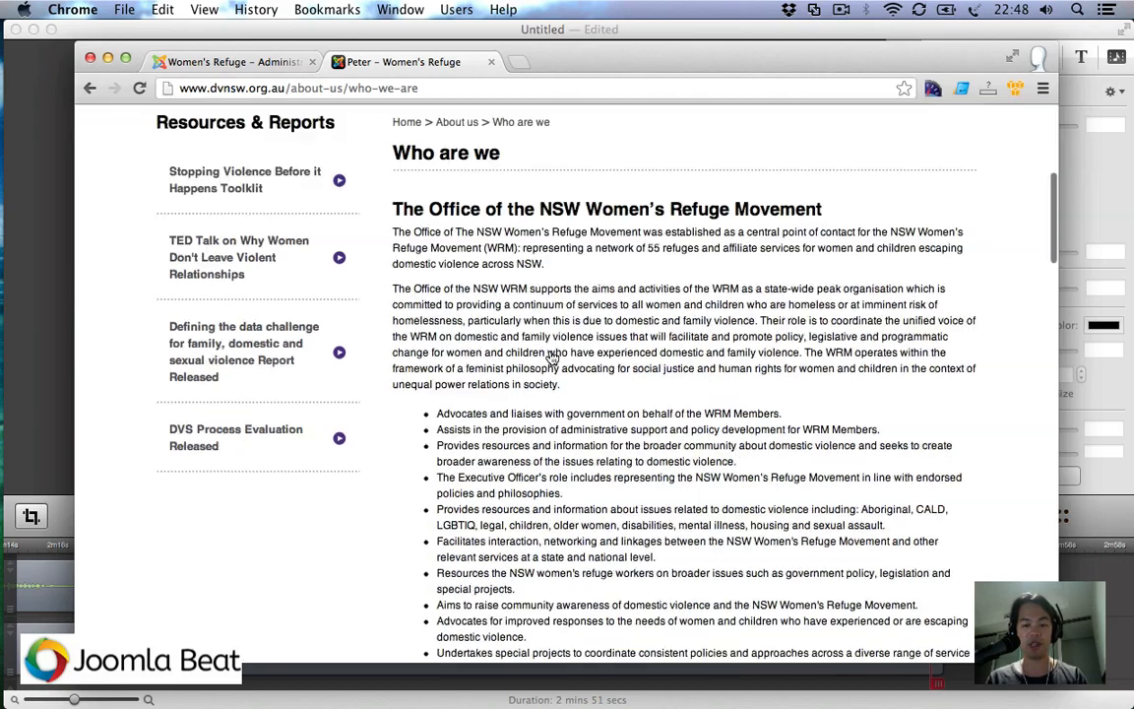
pyautogui.scroll(-20, 552, 357)
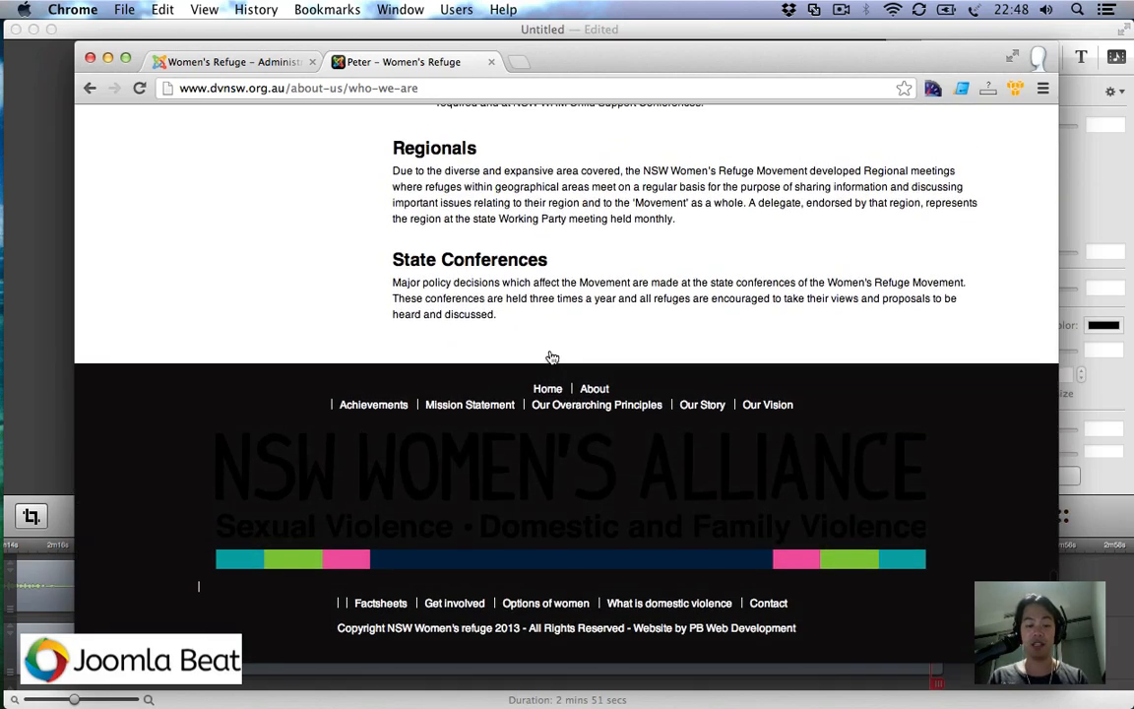
pyautogui.scroll(20, 552, 357)
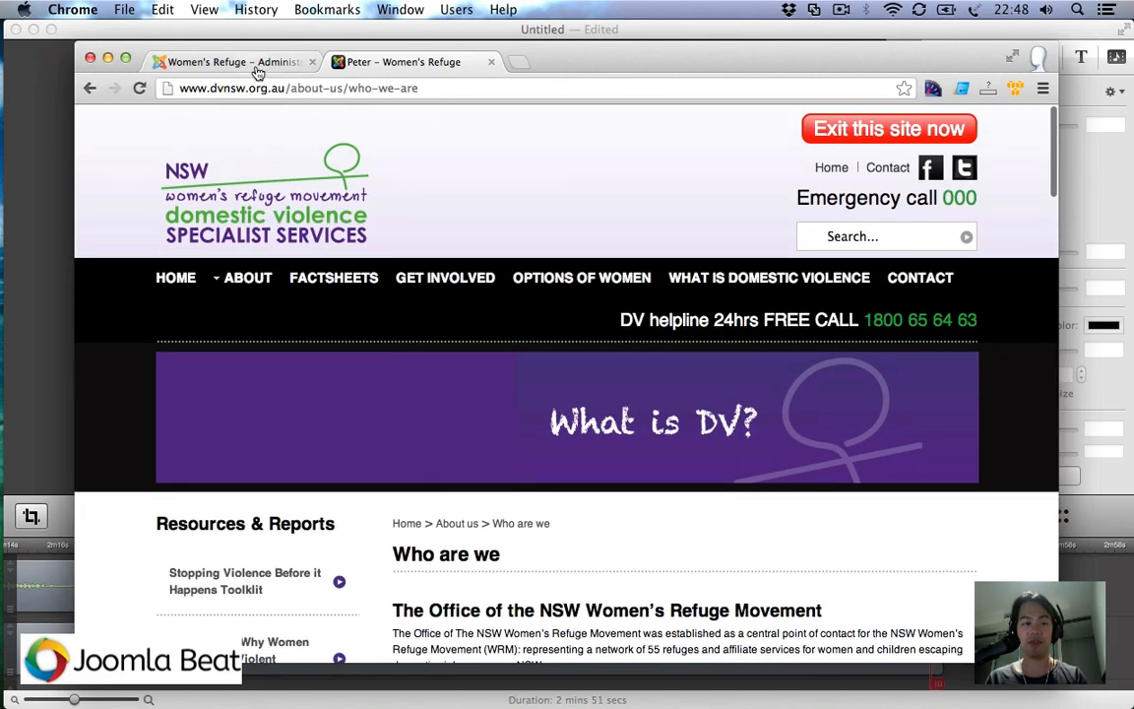
# Step: Set Show Page Heading to No for the Who We Are item, clear its Browser Page Title and Page Heading, and save
pyautogui.click(236, 62)
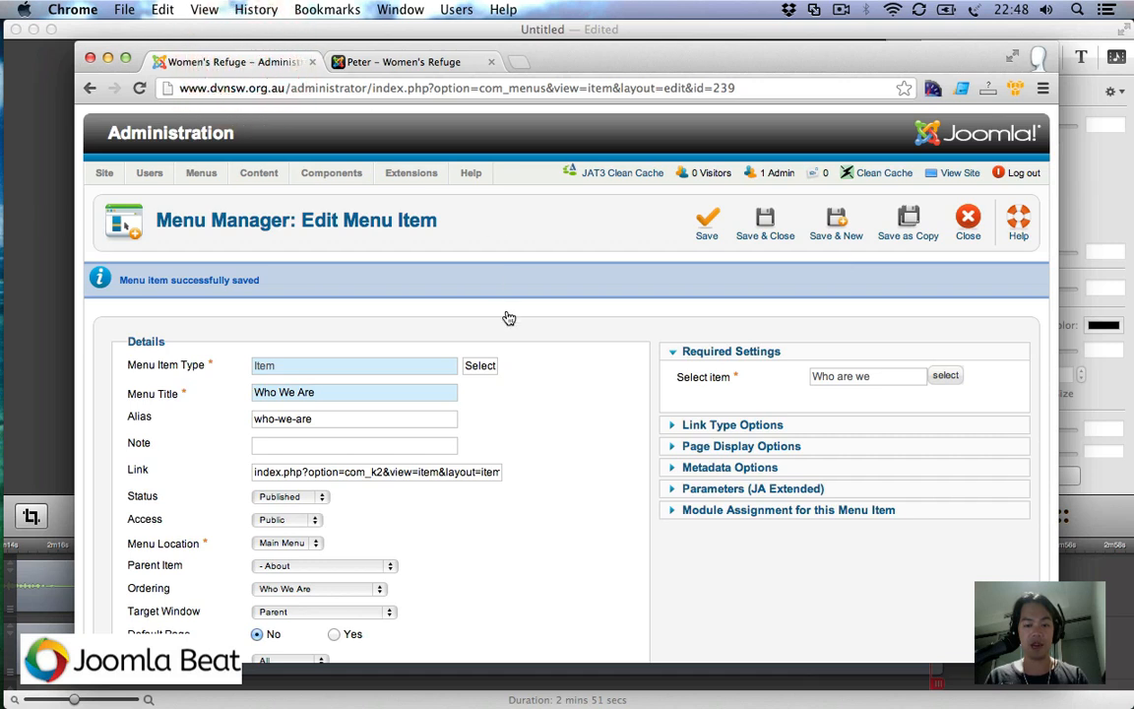
pyautogui.click(748, 448)
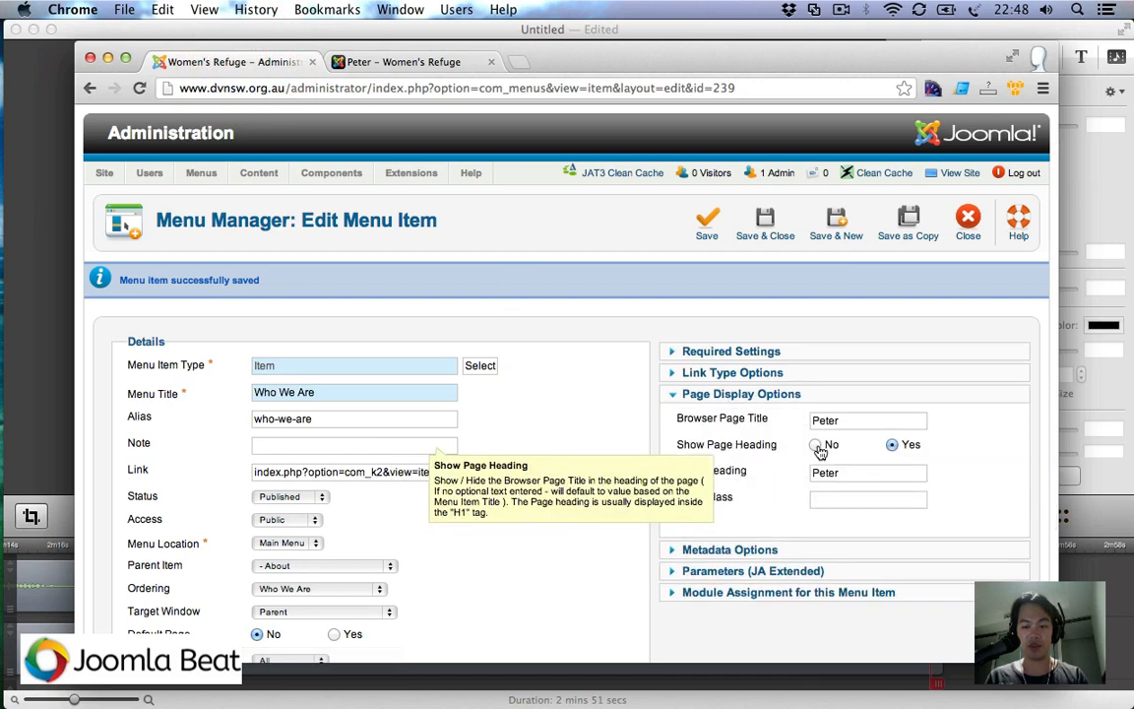
pyautogui.click(819, 448)
pyautogui.click(856, 421)
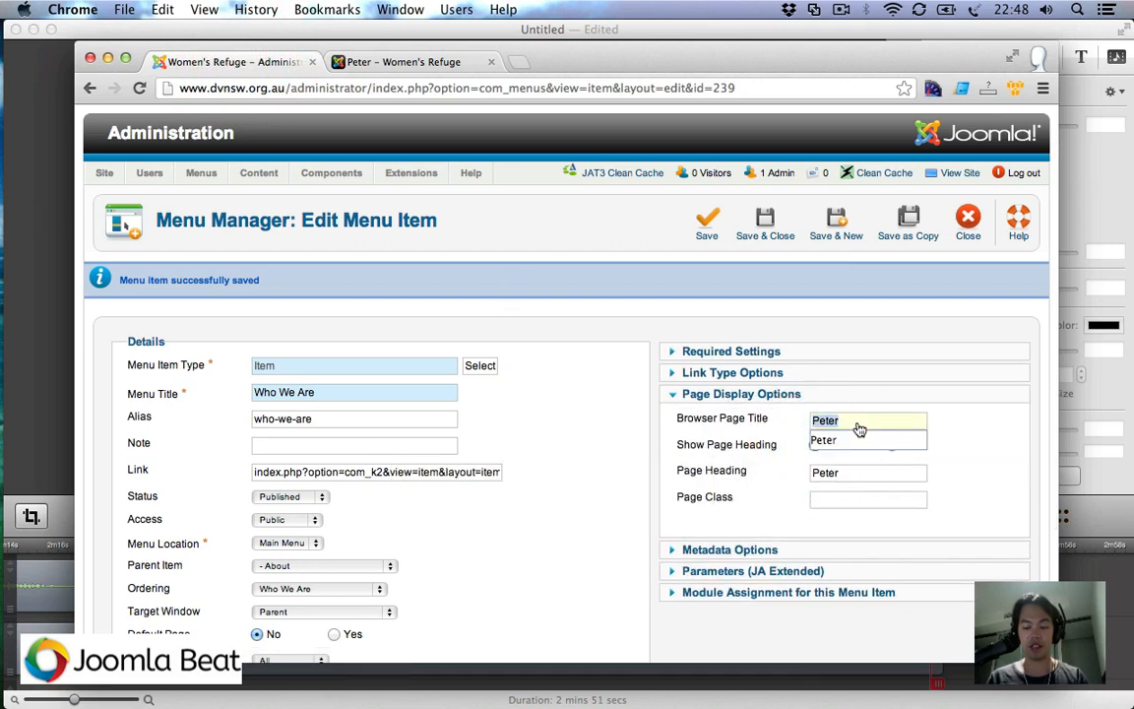
pyautogui.press('BackSpace')
pyautogui.press('BackSpace')
pyautogui.press('BackSpace')
pyautogui.press('BackSpace')
pyautogui.press('BackSpace')
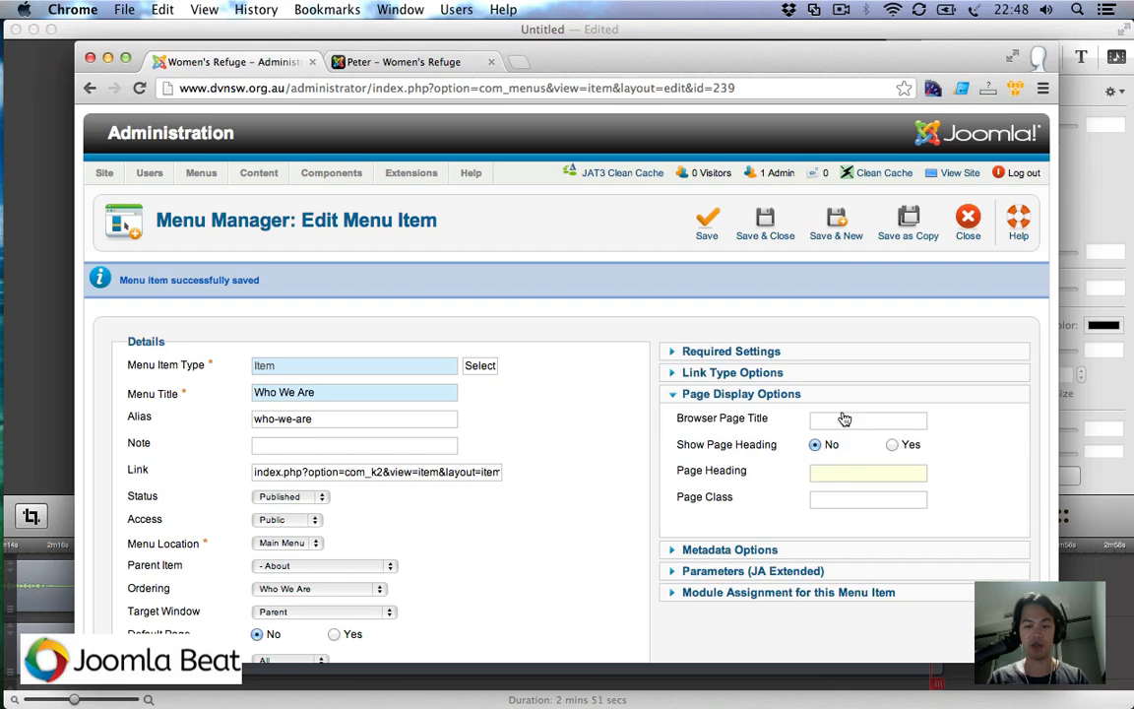
pyautogui.click(706, 235)
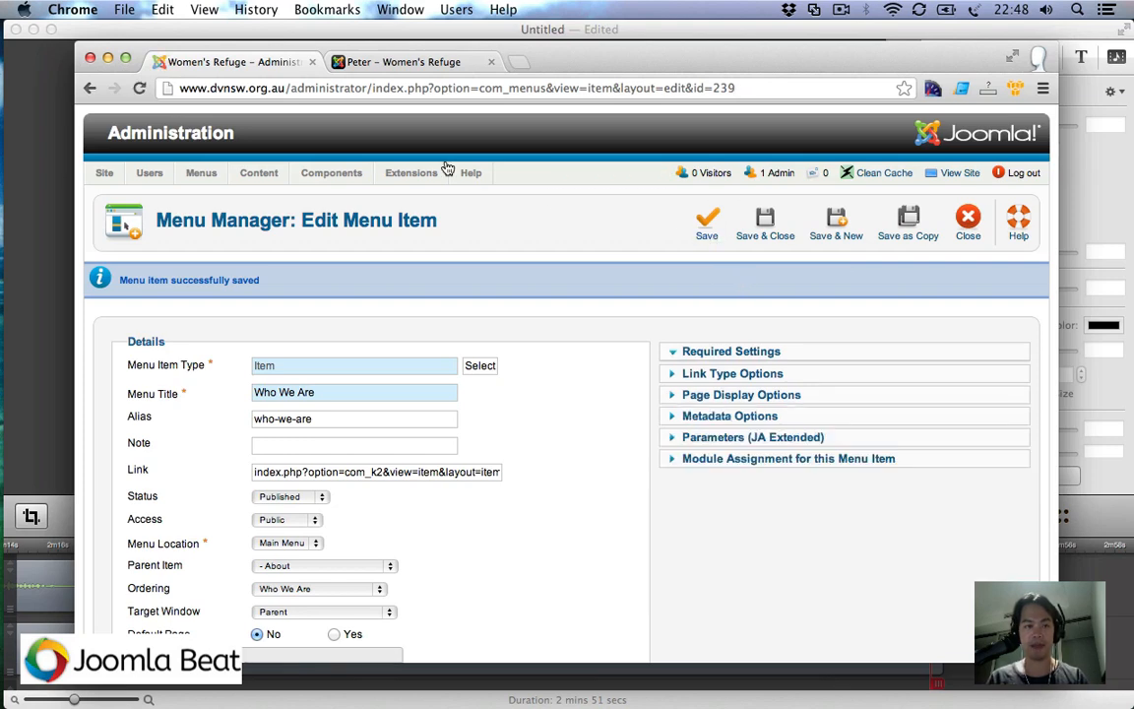
# Step: Reload the live Who Are We page and check its browser title and the About submenu
pyautogui.click(403, 62)
pyautogui.press('super+r')
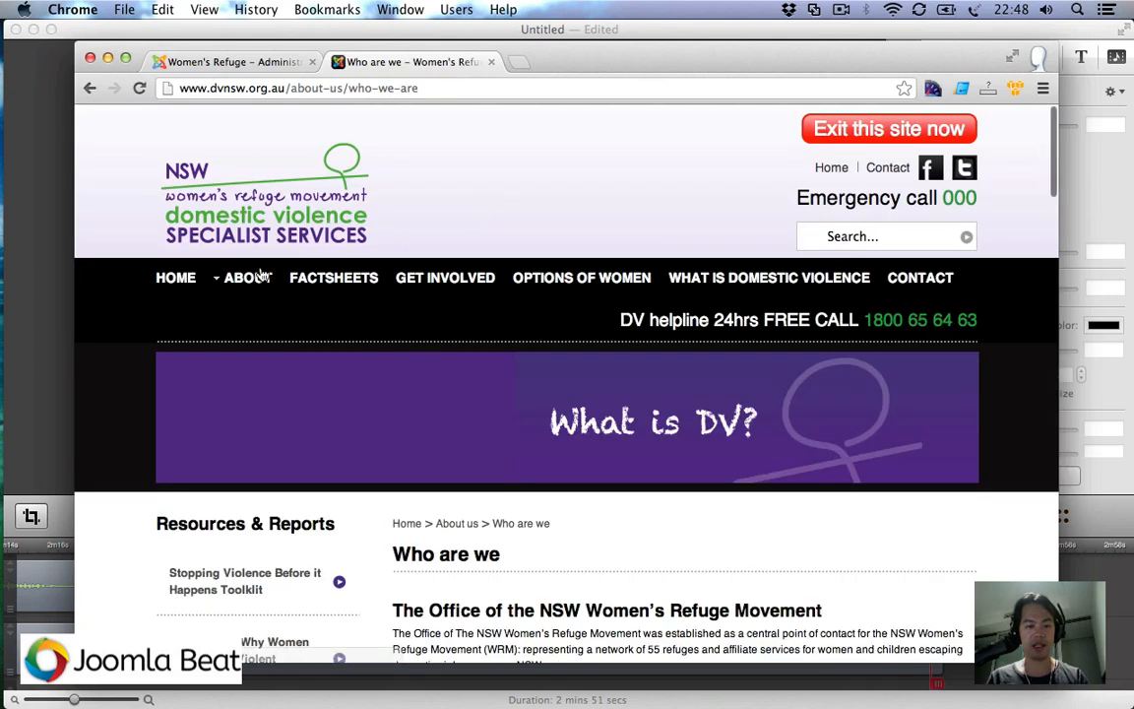
pyautogui.moveTo(262, 278)
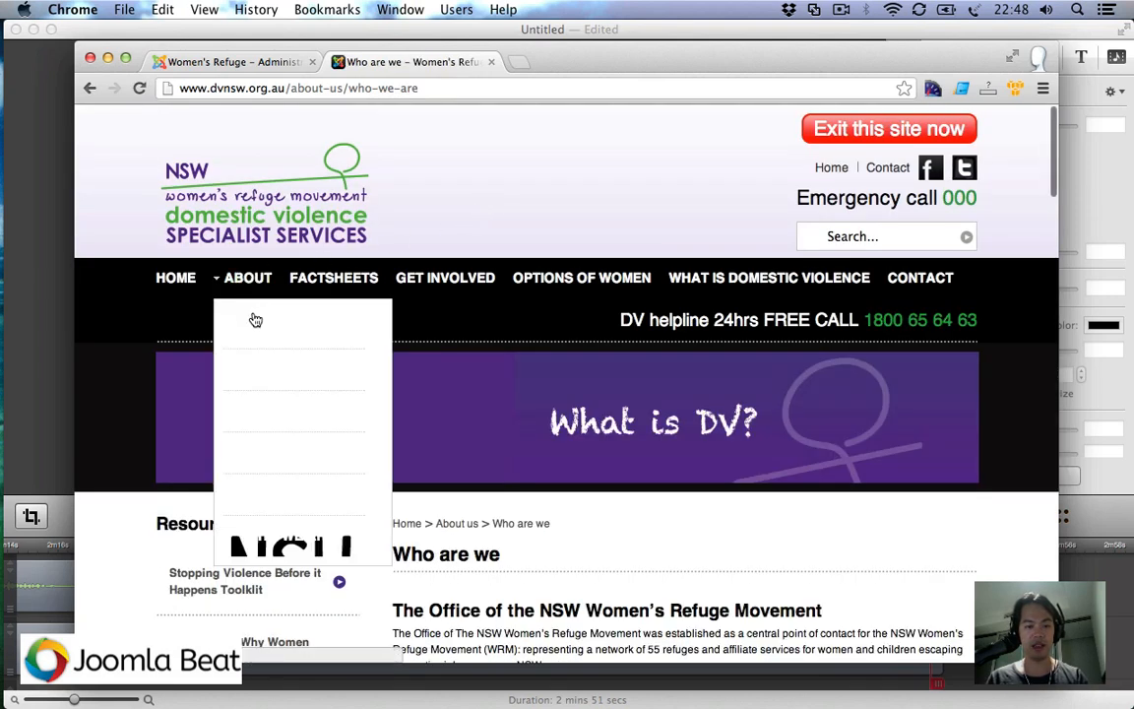
# Step: Clear the Link Title Attribute of the Who We Are menu item, then save and close the item
pyautogui.click(251, 64)
pyautogui.click(727, 425)
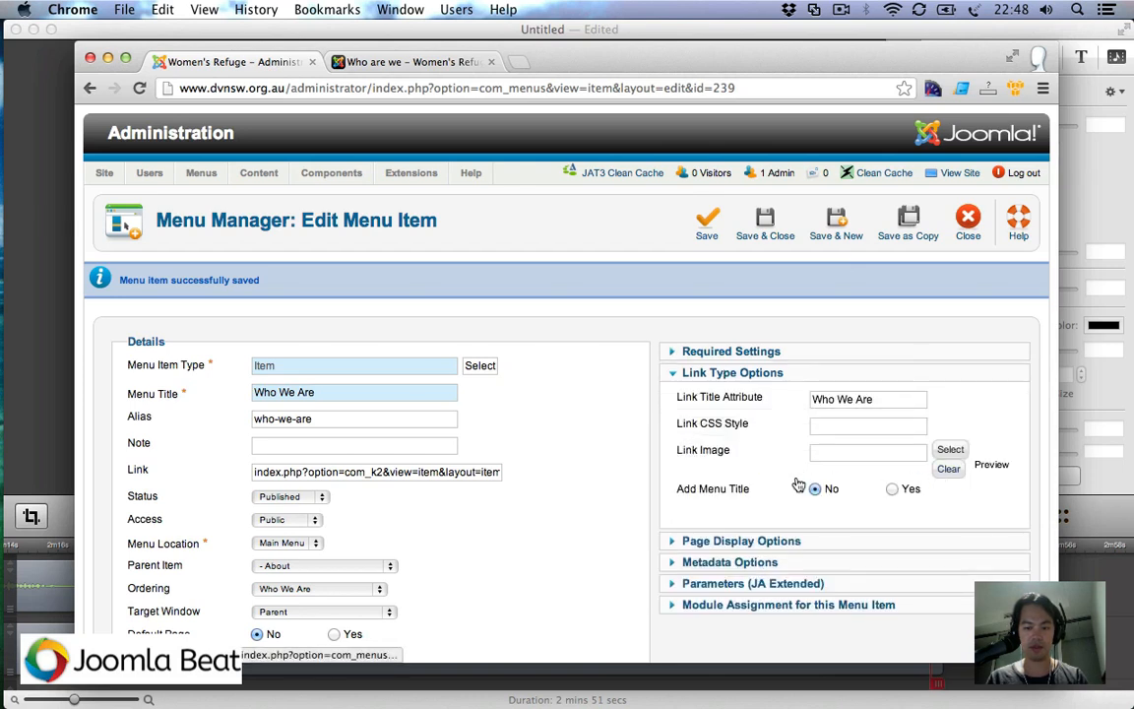
pyautogui.click(754, 540)
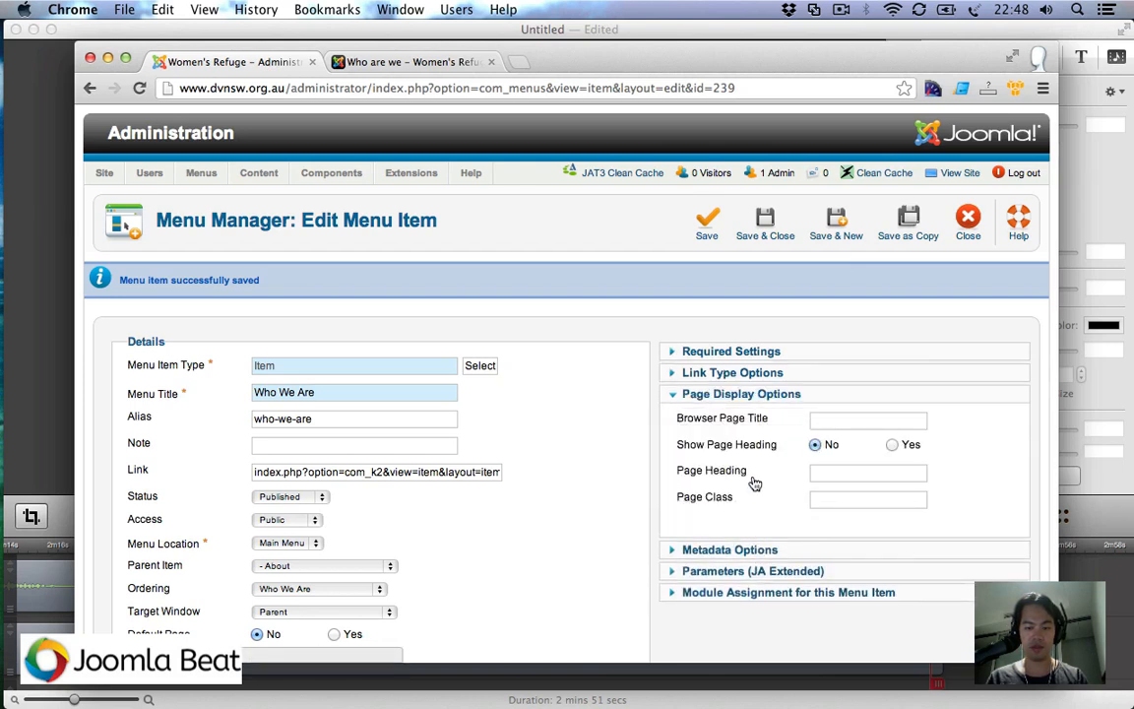
pyautogui.click(689, 373)
pyautogui.doubleClick(865, 403)
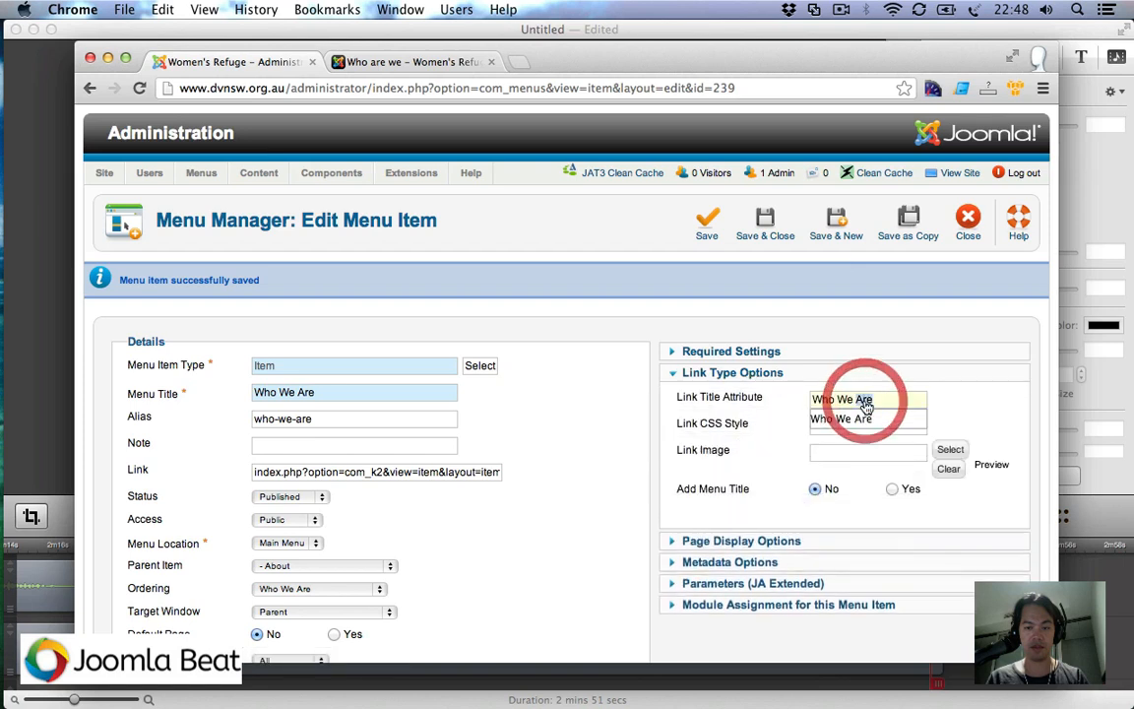
pyautogui.tripleClick(865, 405)
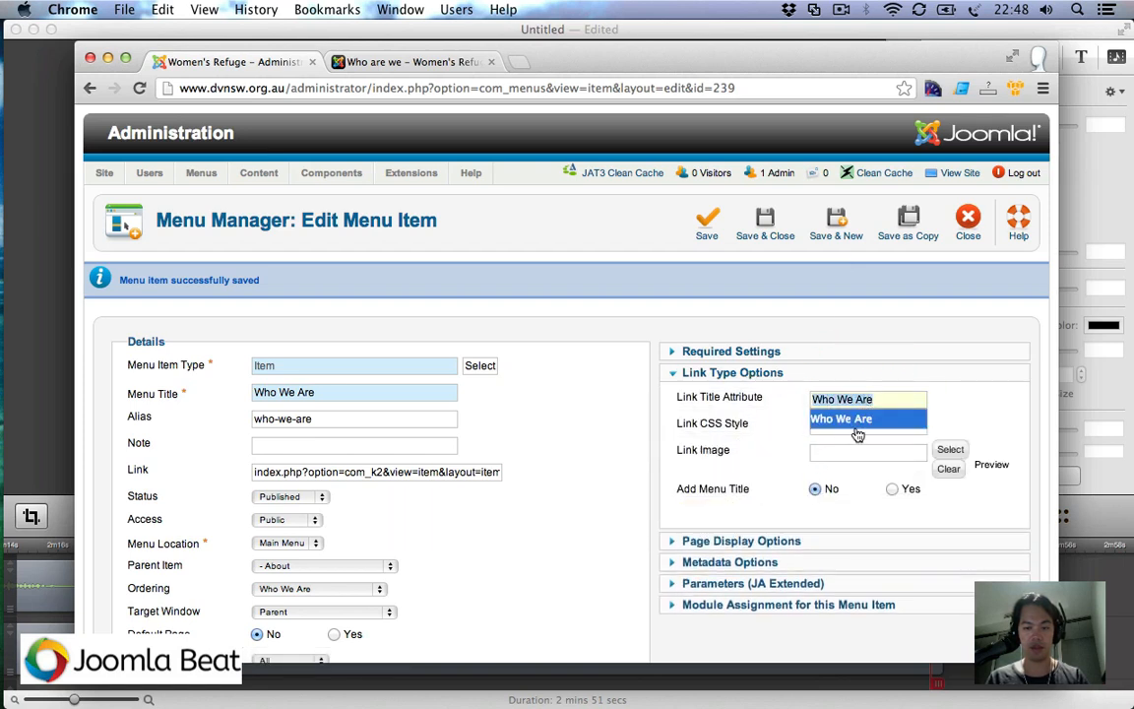
pyautogui.press('BackSpace')
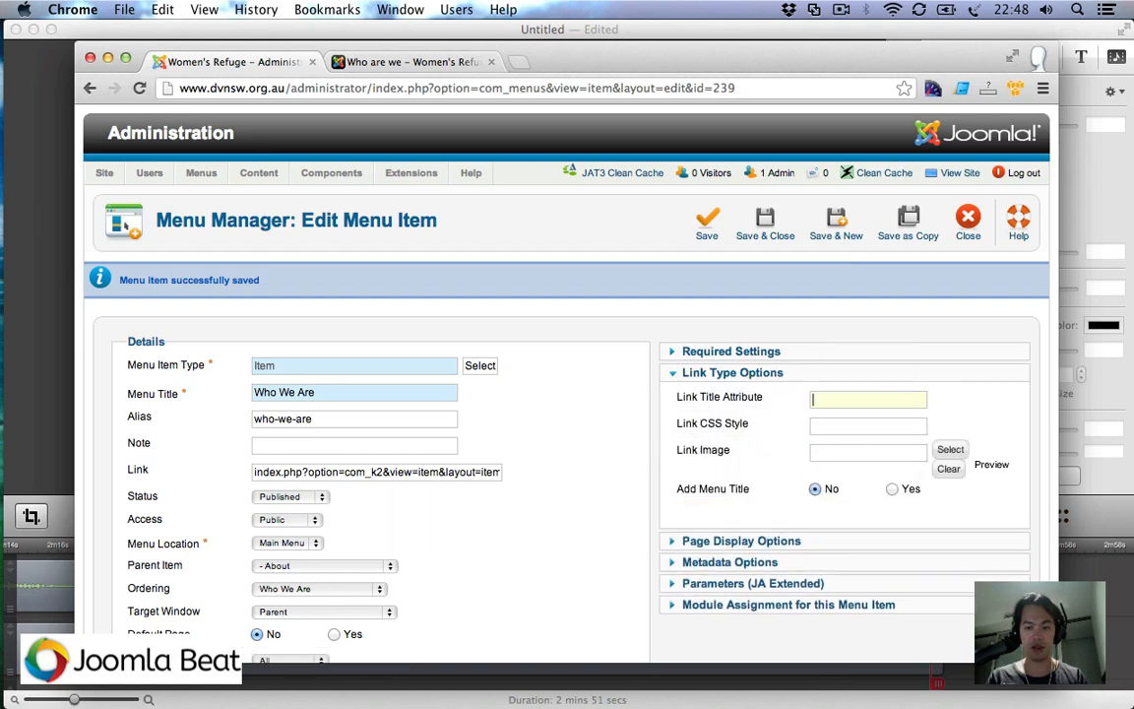
pyautogui.click(756, 231)
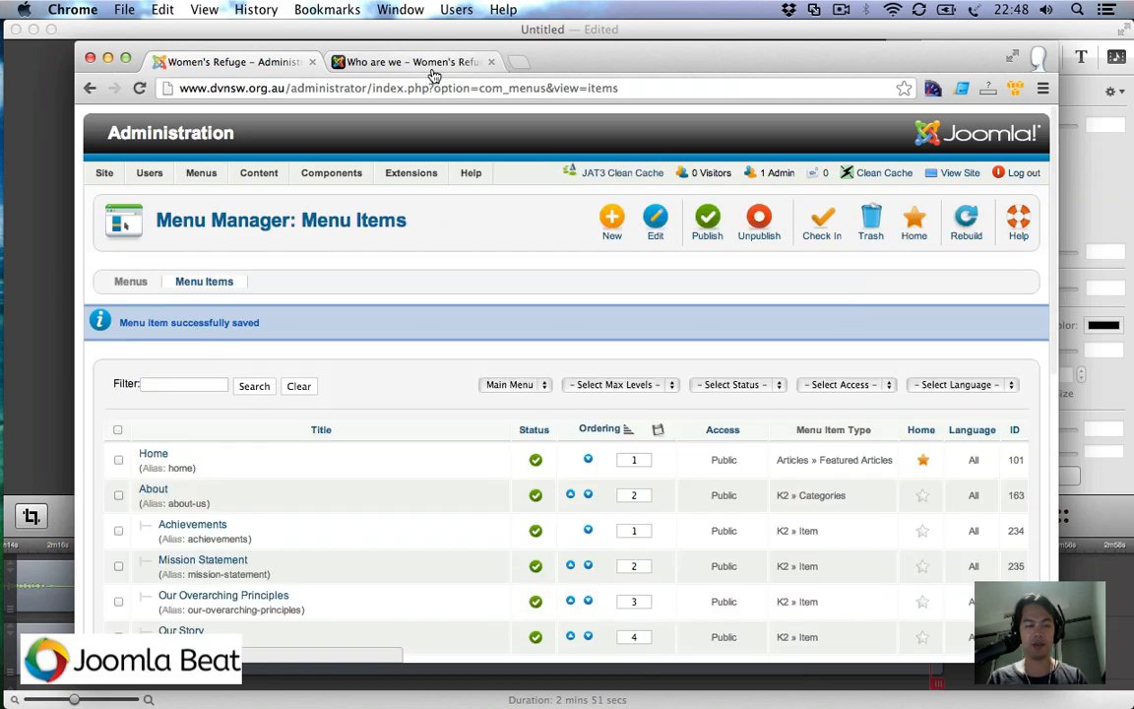
# Step: Reload the live Who Are We page, look through its content and check the About submenu
pyautogui.click(433, 63)
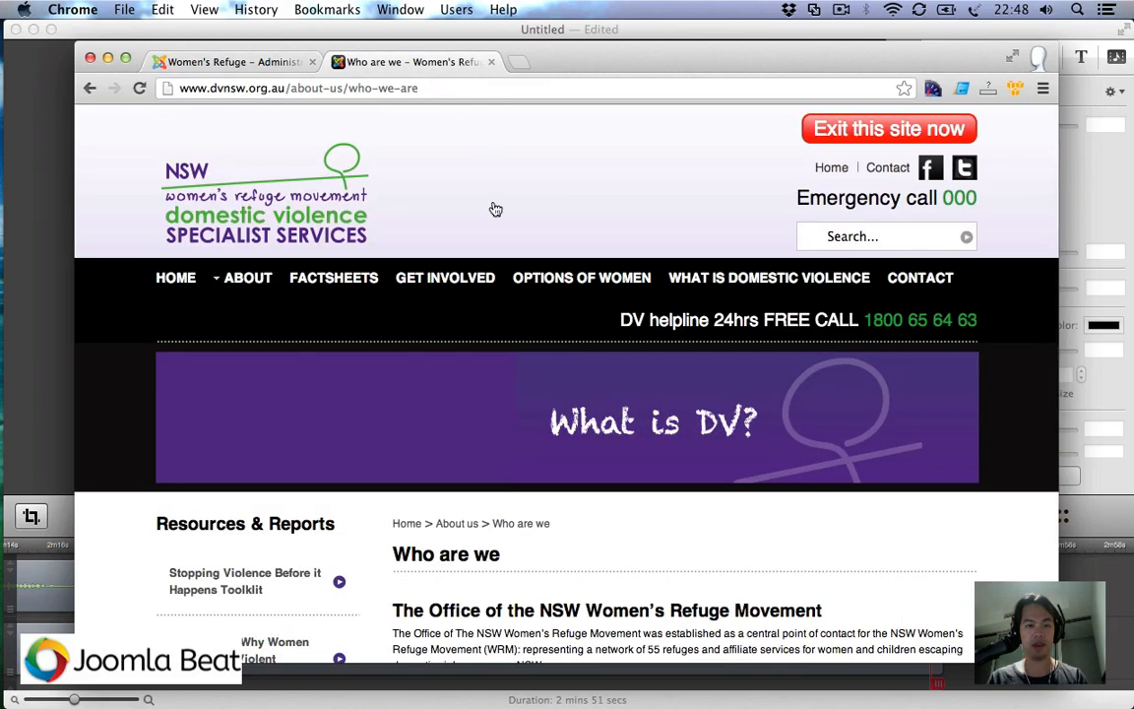
pyautogui.press('super+r')
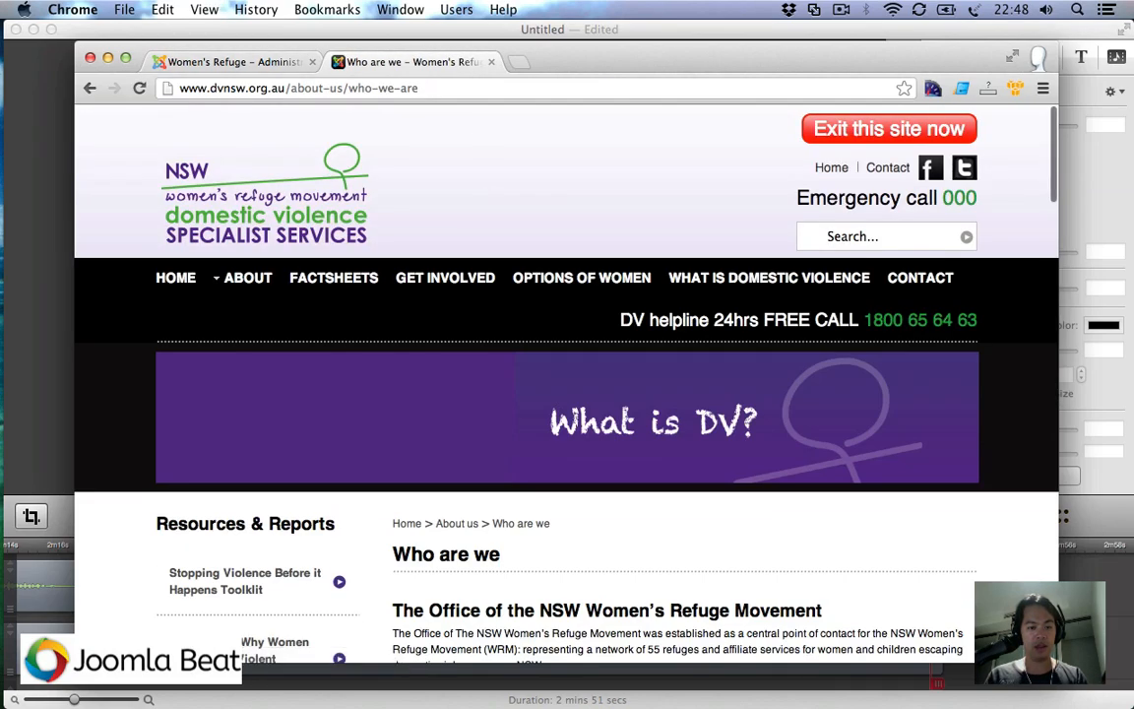
pyautogui.scroll(-5, 567, 384)
pyautogui.scroll(-15, 567, 384)
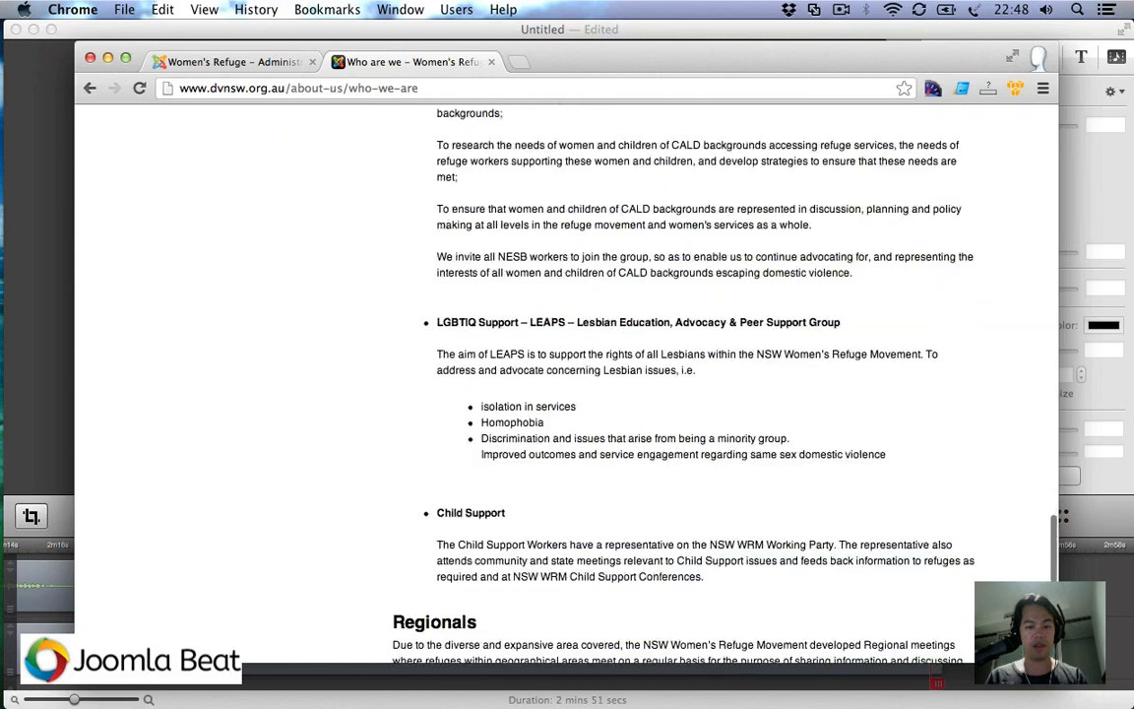
pyautogui.scroll(4, 566, 384)
pyautogui.scroll(15, 486, 220)
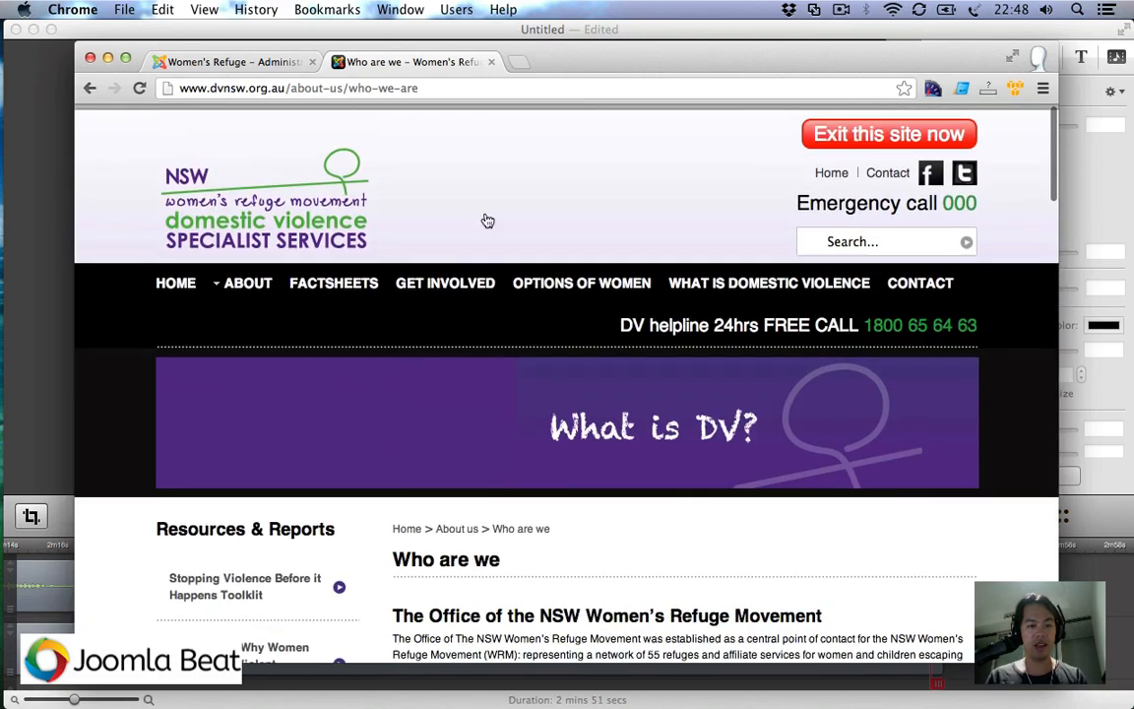
pyautogui.moveTo(240, 279)
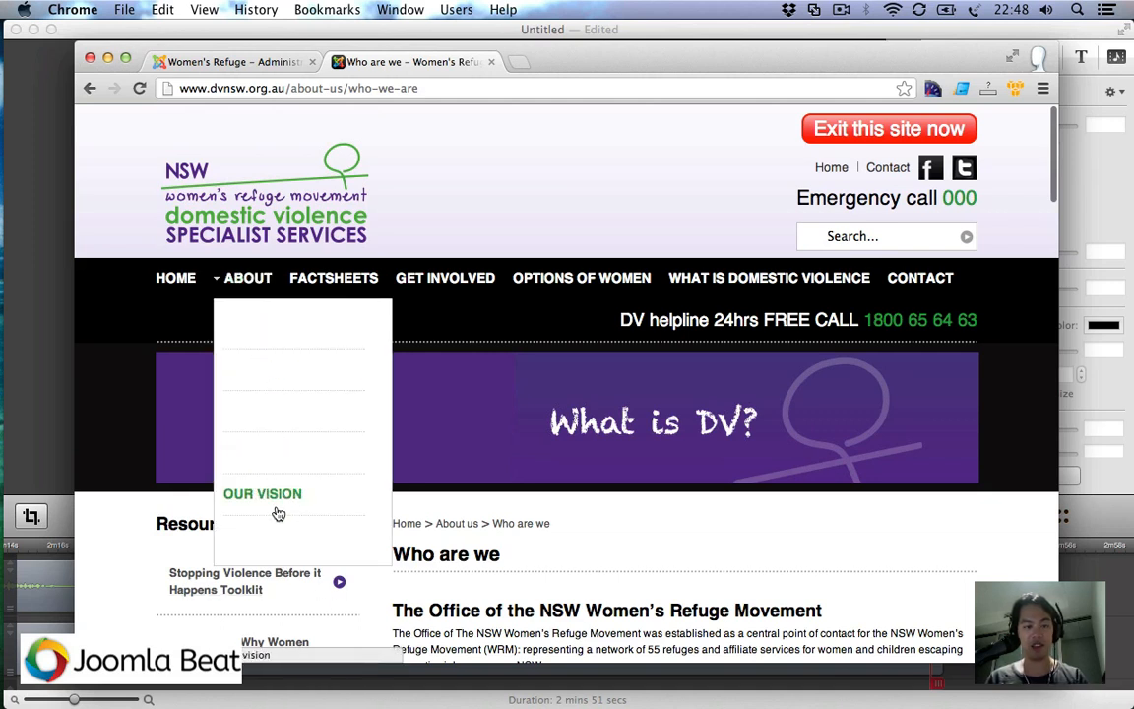
# Step: Unpublish all six About submenu items in the Main Menu, from Achievements through Who We Are
pyautogui.click(236, 62)
pyautogui.scroll(-1, 315, 216)
pyautogui.moveTo(302, 264)
pyautogui.scroll(-4, 310, 278)
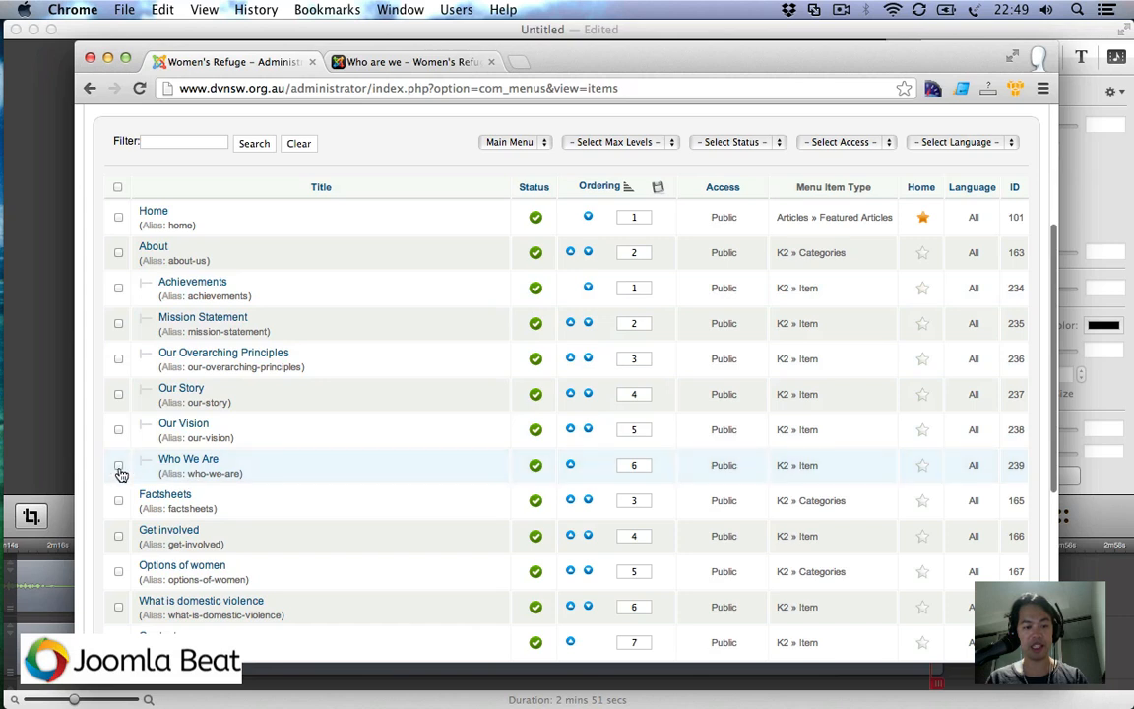
pyautogui.click(119, 429)
pyautogui.click(118, 393)
pyautogui.click(118, 323)
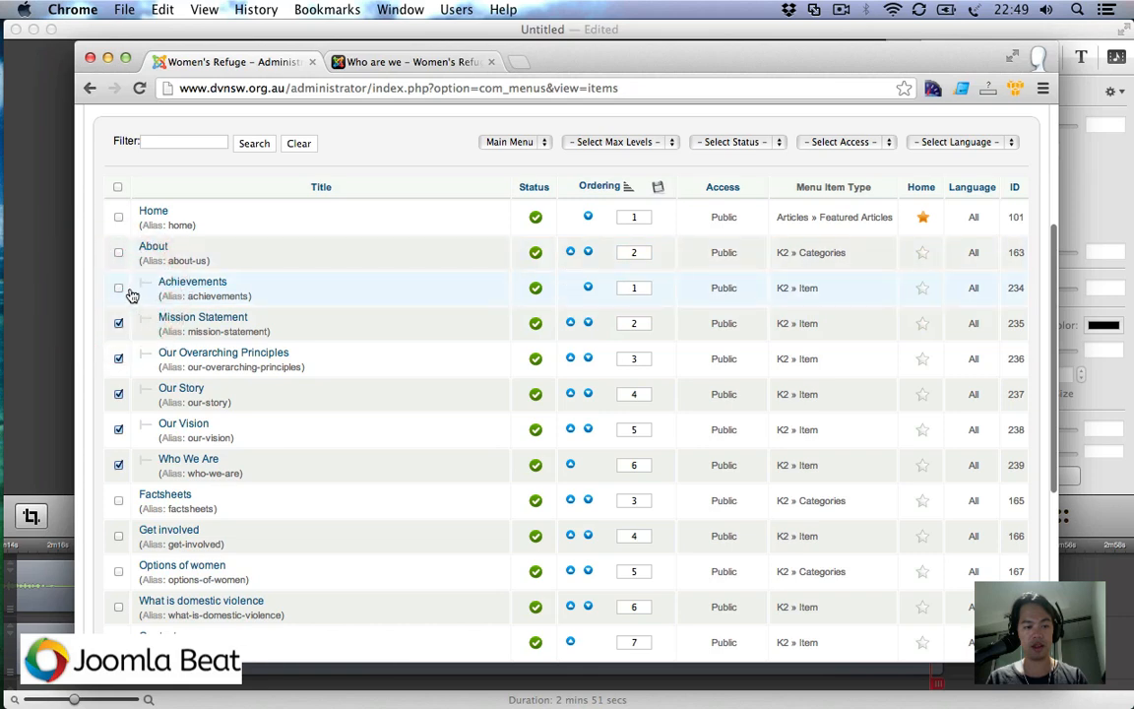
pyautogui.click(118, 288)
pyautogui.scroll(5, 335, 281)
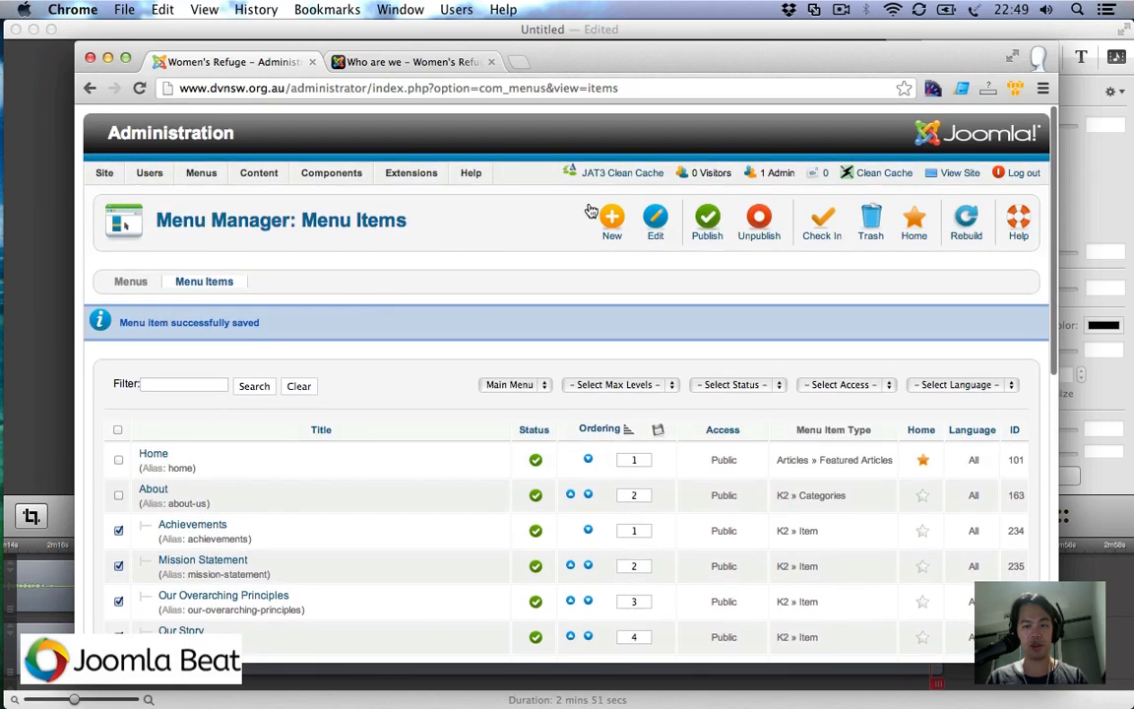
pyautogui.click(755, 217)
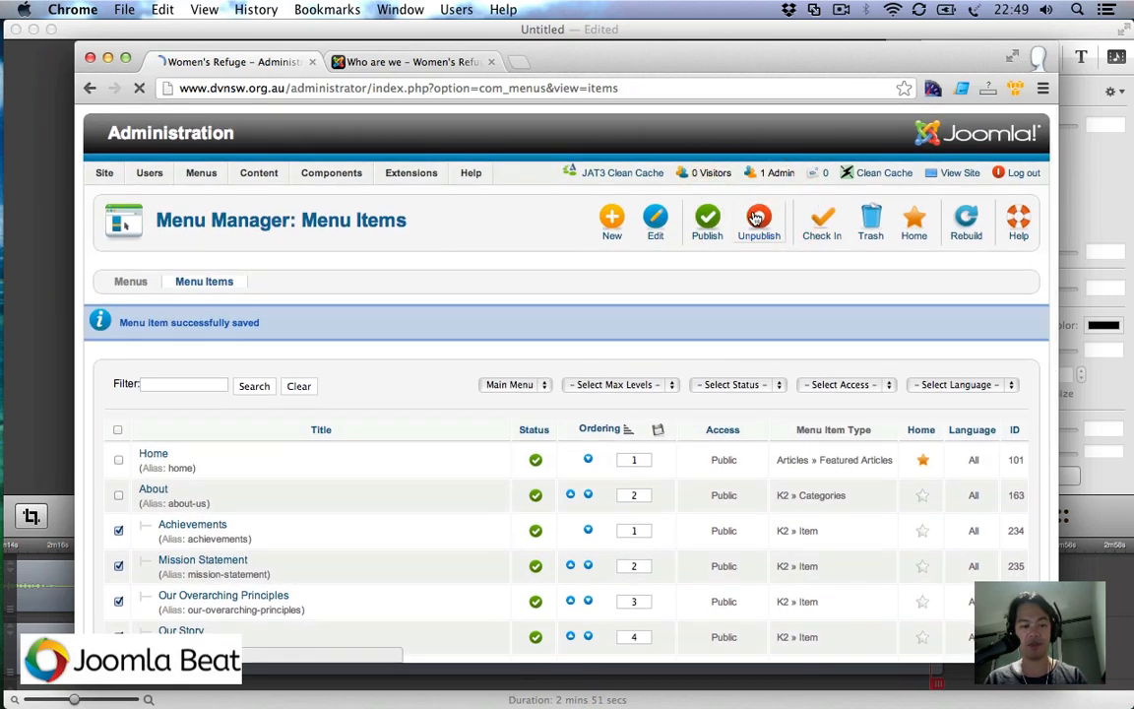
pyautogui.scroll(-3, 320, 444)
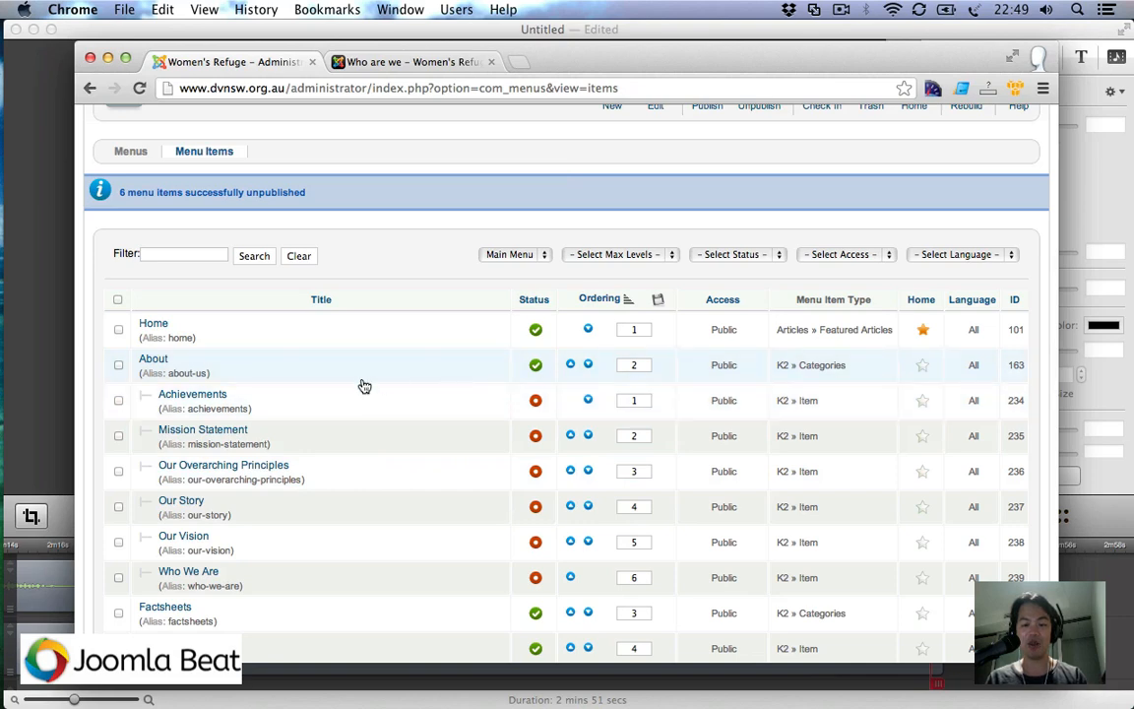
pyautogui.scroll(-2, 290, 522)
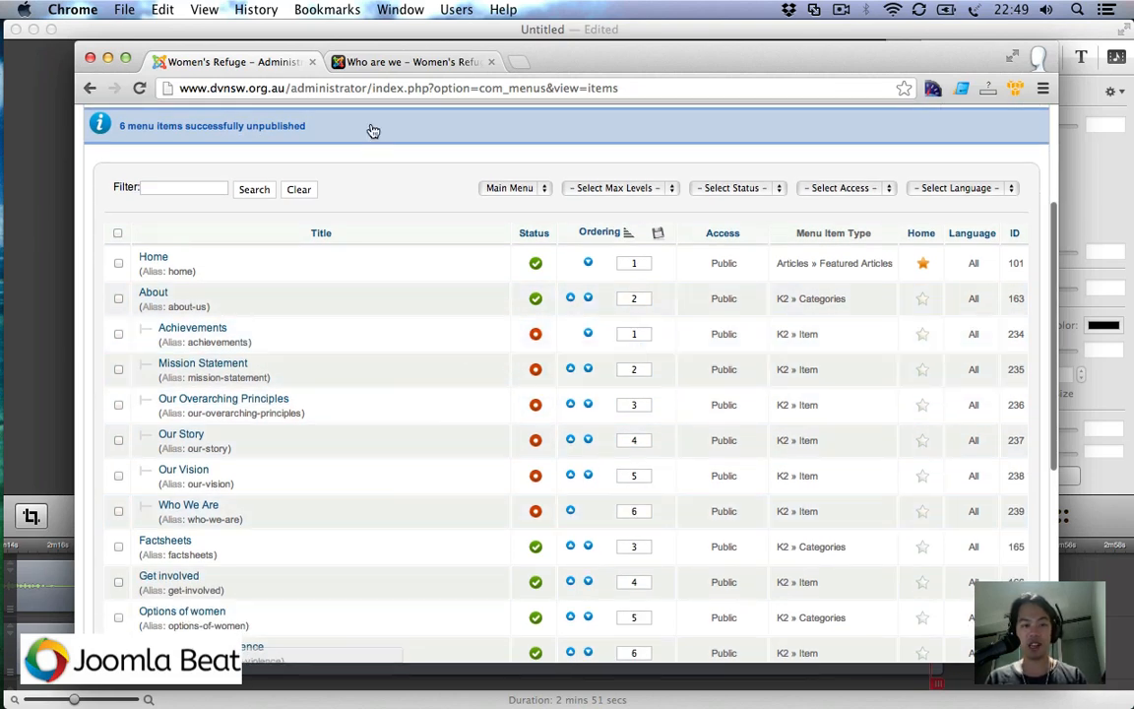
pyautogui.click(404, 62)
pyautogui.press('super+r')
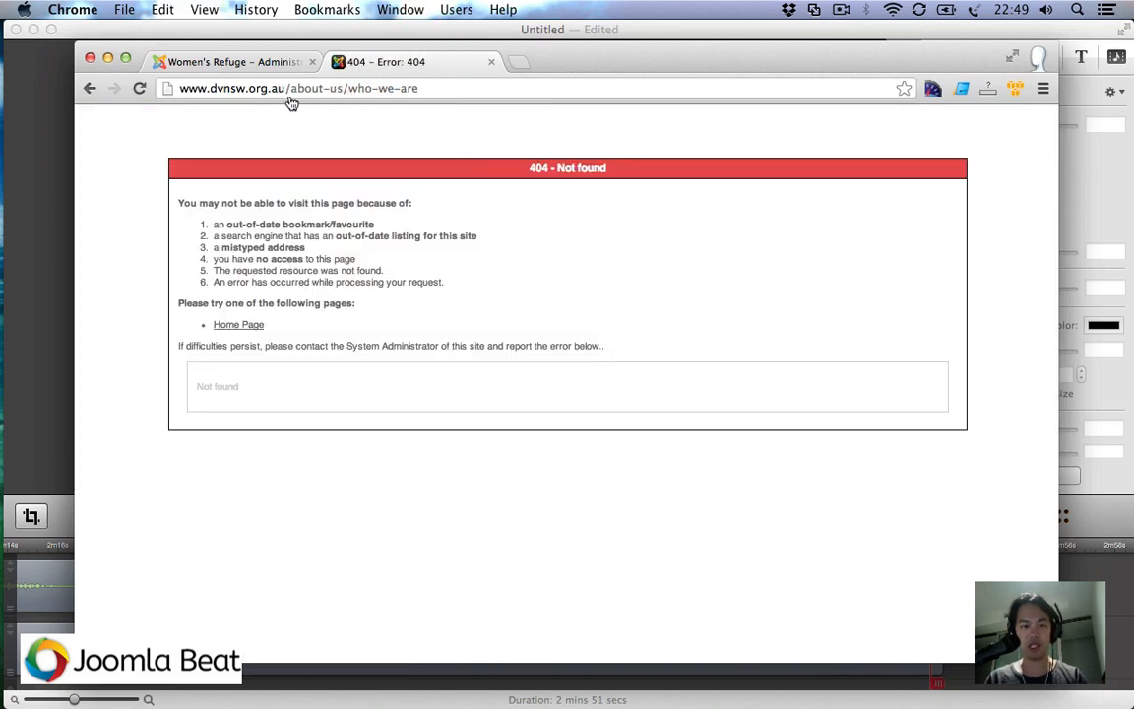
pyautogui.moveTo(290, 99); pyautogui.dragTo(450, 97)
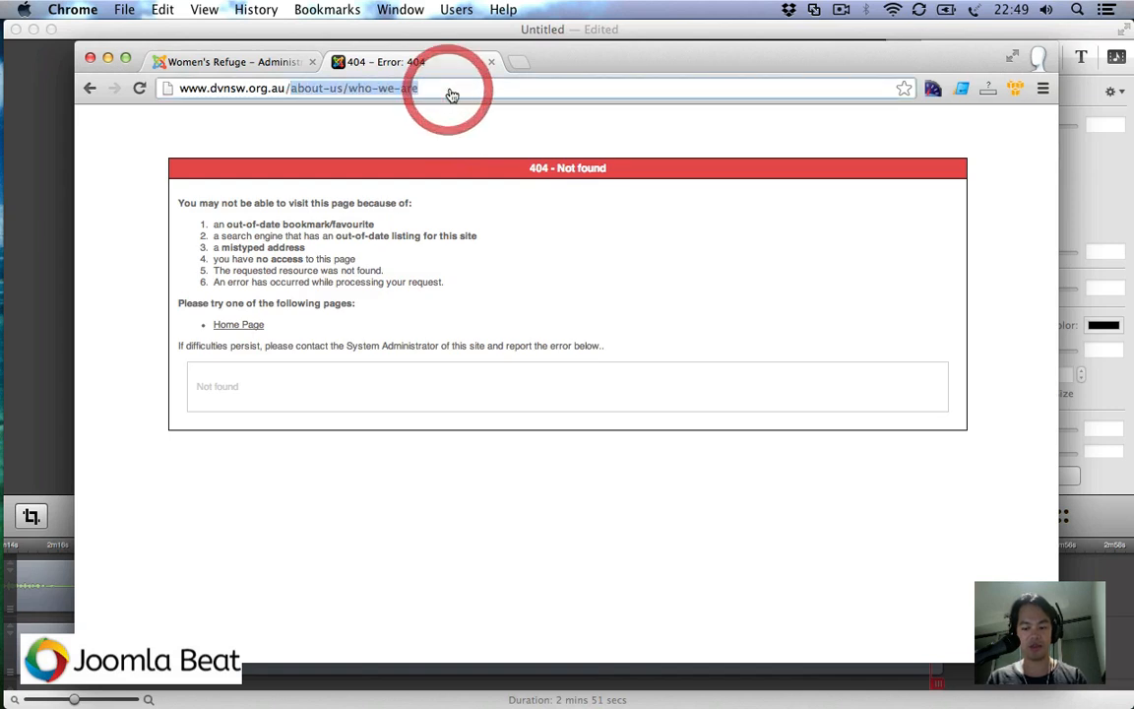
pyautogui.press('BackSpace')
pyautogui.press('Return')
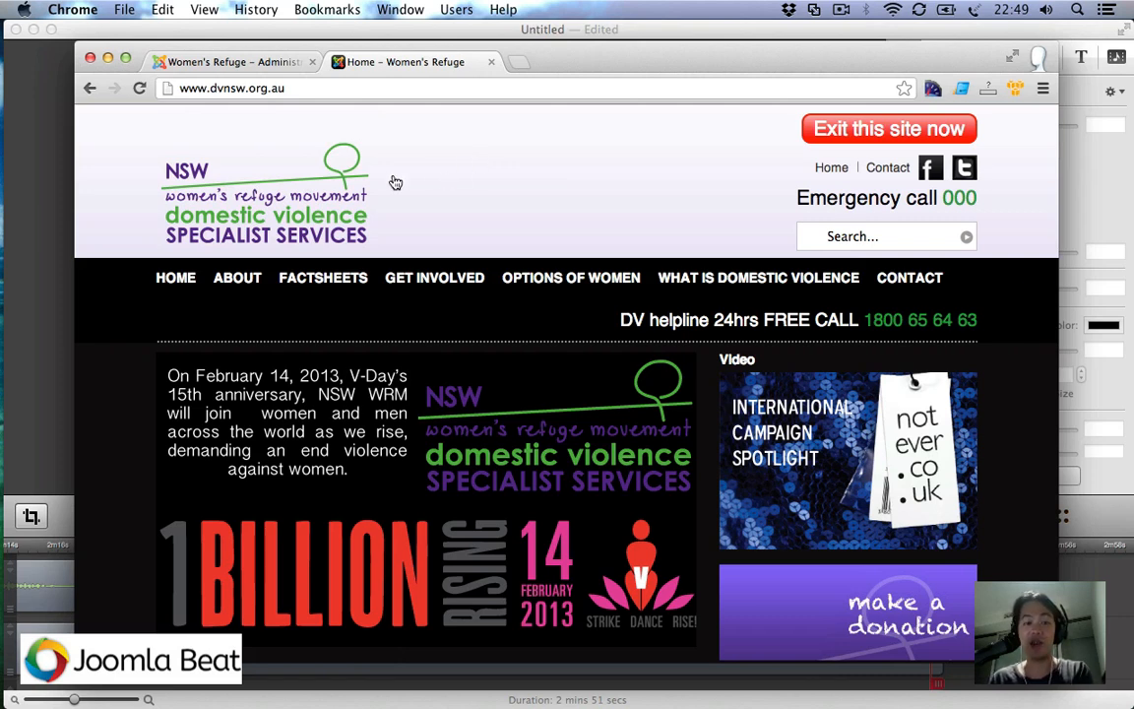
pyautogui.scroll(-4, 459, 198)
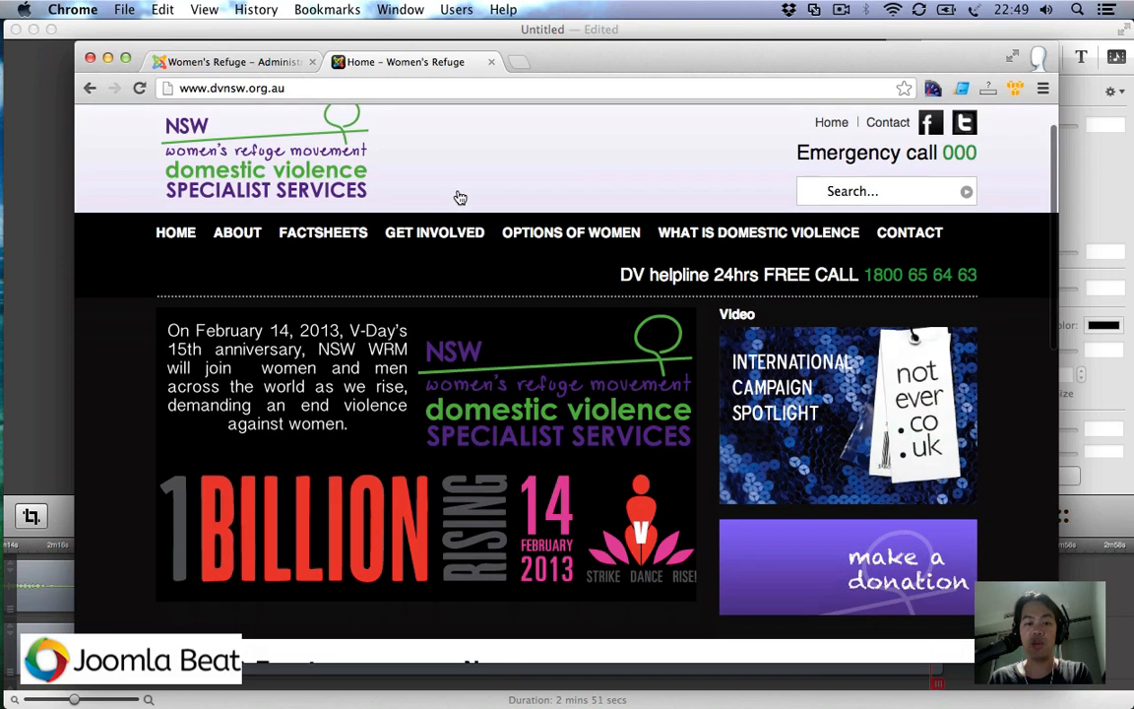